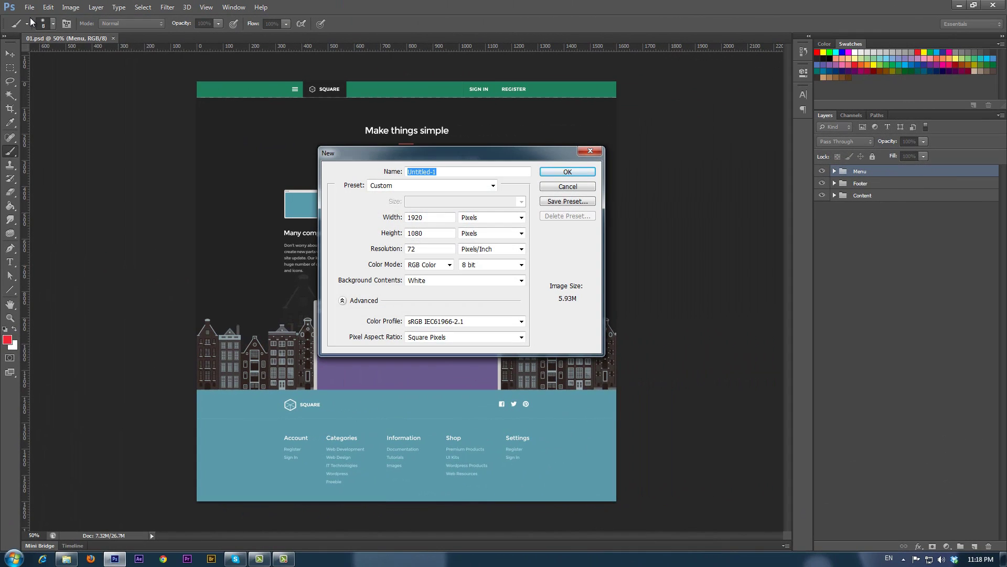
Step: Create a new blank document 1600 pixels wide and 1600 pixels high
{"action": "double_click", "coordinate": [422, 218]}
{"action": "type", "text": "1600"}
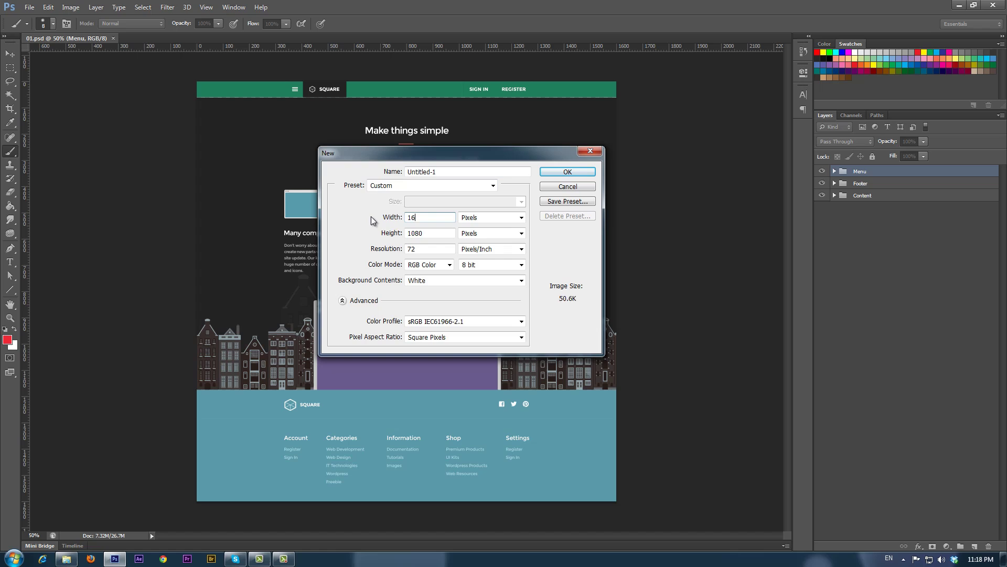
{"action": "key", "text": "Tab"}
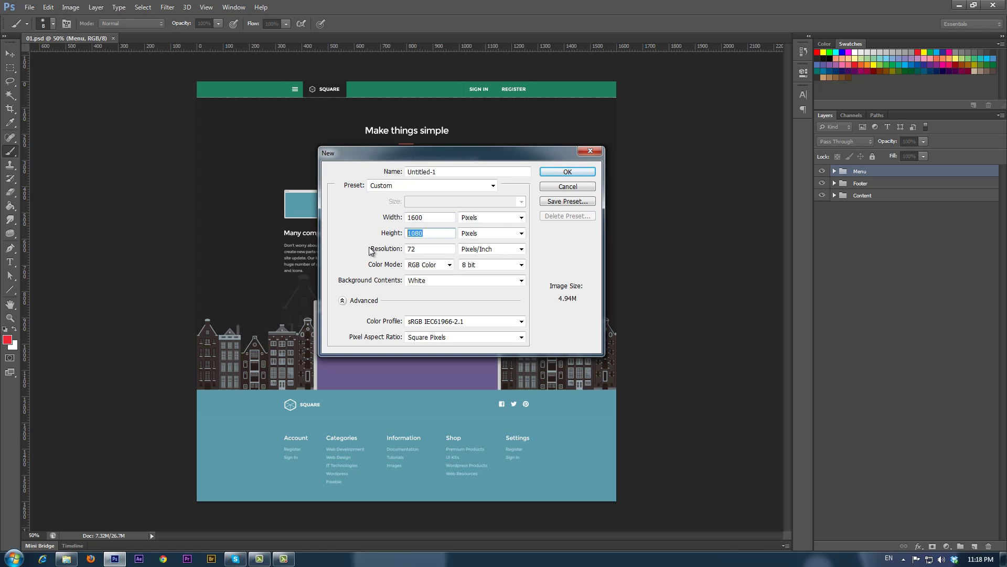
{"action": "type", "text": "1600"}
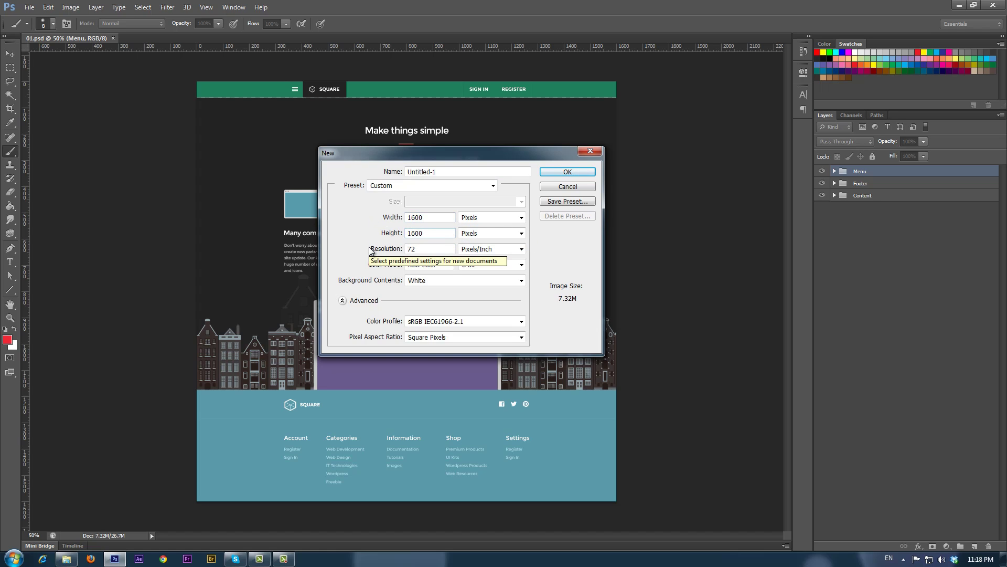
{"action": "left_click", "coordinate": [574, 172]}
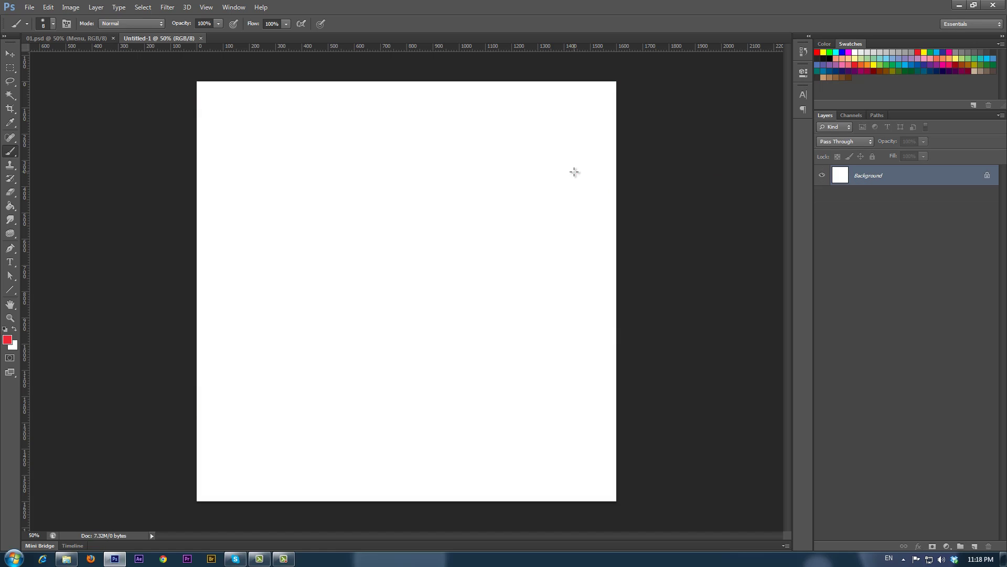
Step: Add two horizontal guides, at about 60 px and about 1200 px from the canvas's upper edge
{"action": "right_click", "coordinate": [306, 43]}
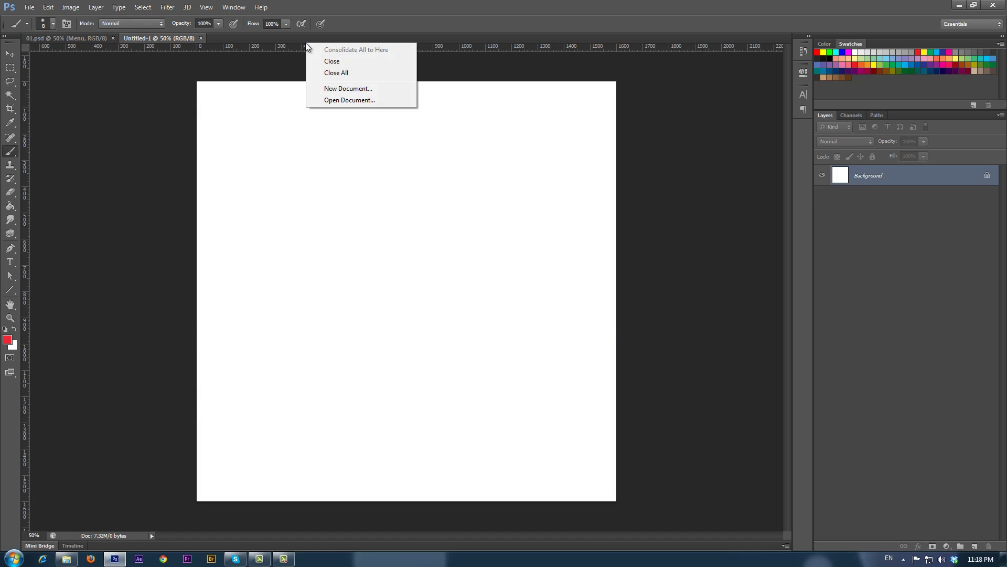
{"action": "right_click", "coordinate": [304, 44]}
{"action": "right_click", "coordinate": [304, 46]}
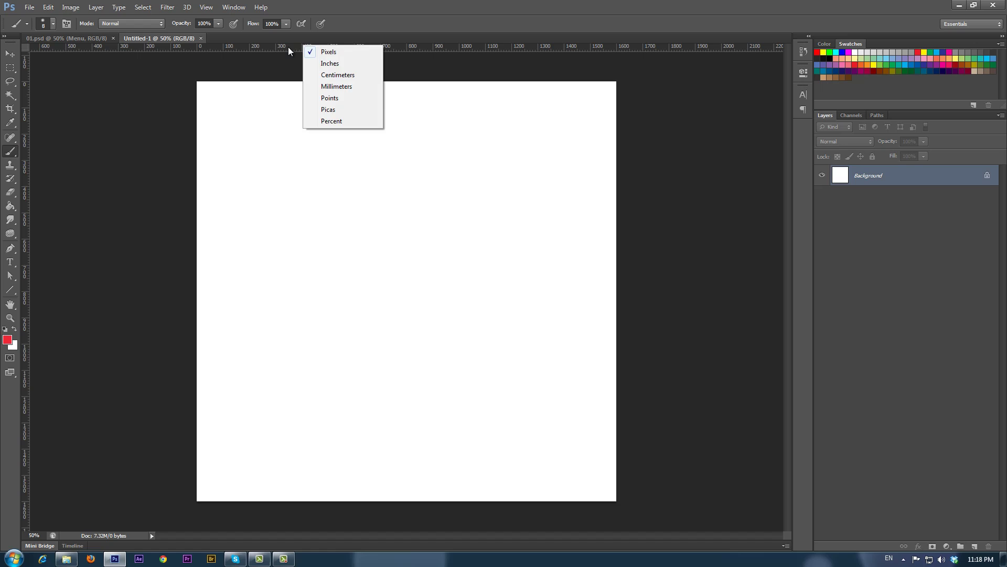
{"action": "left_click", "coordinate": [285, 47]}
{"action": "left_click_drag", "start_coordinate": [286, 50], "coordinate": [287, 97]}
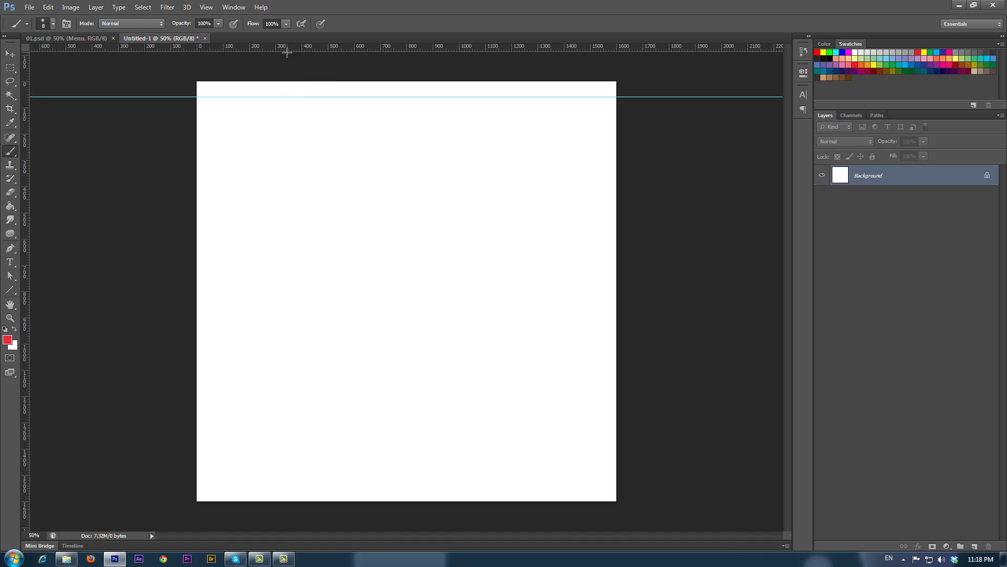
{"action": "left_click_drag", "start_coordinate": [286, 54], "coordinate": [302, 396]}
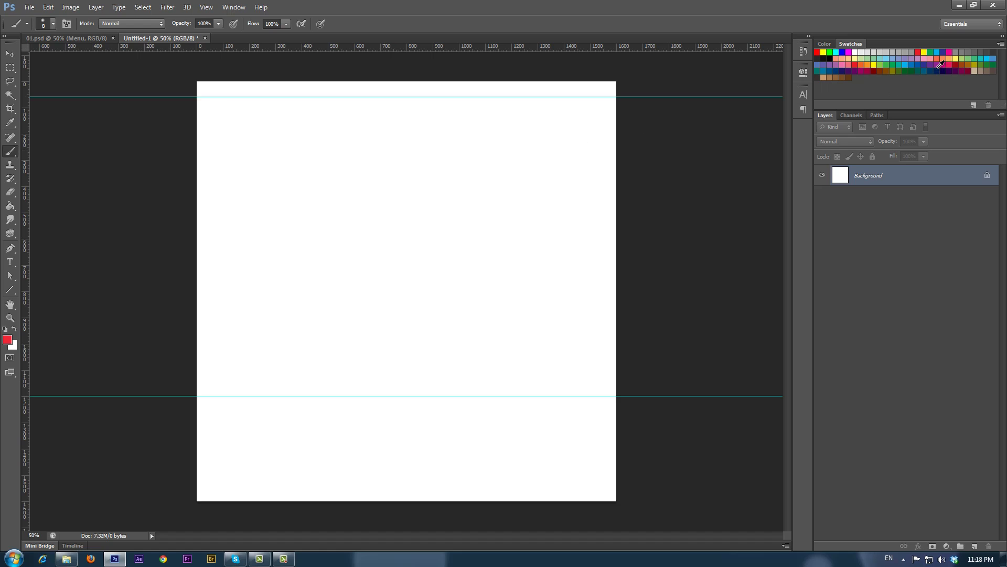
Step: Load the Swatches colour file from the 005 project's Assets/Swatches folder into the swatches
{"action": "left_click", "coordinate": [1002, 44]}
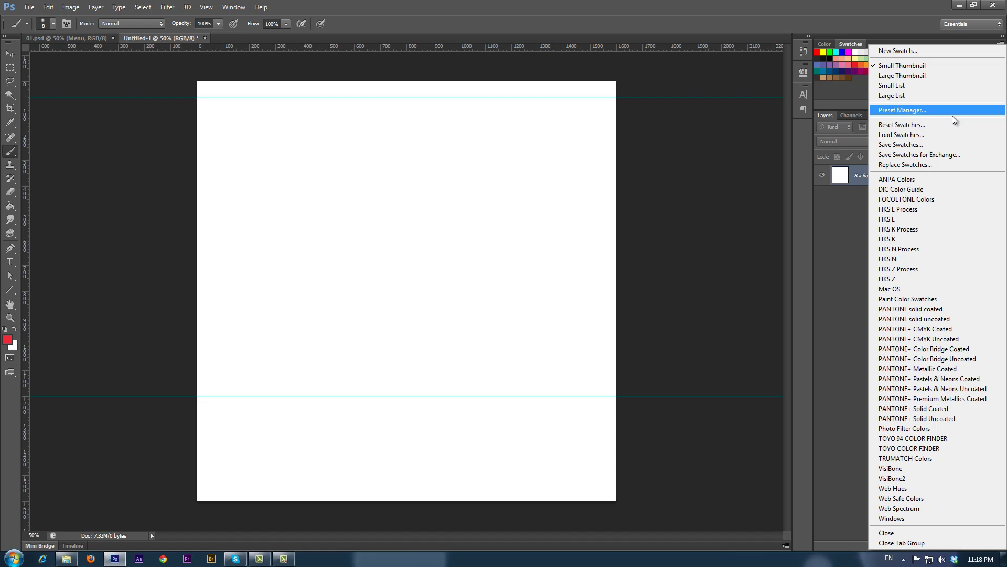
{"action": "left_click", "coordinate": [915, 135]}
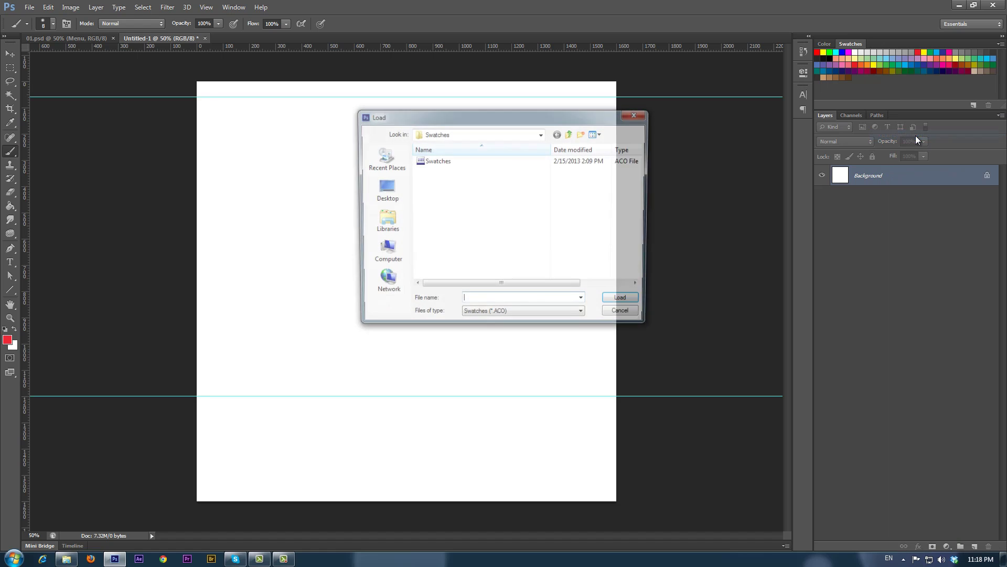
{"action": "left_click", "coordinate": [542, 132]}
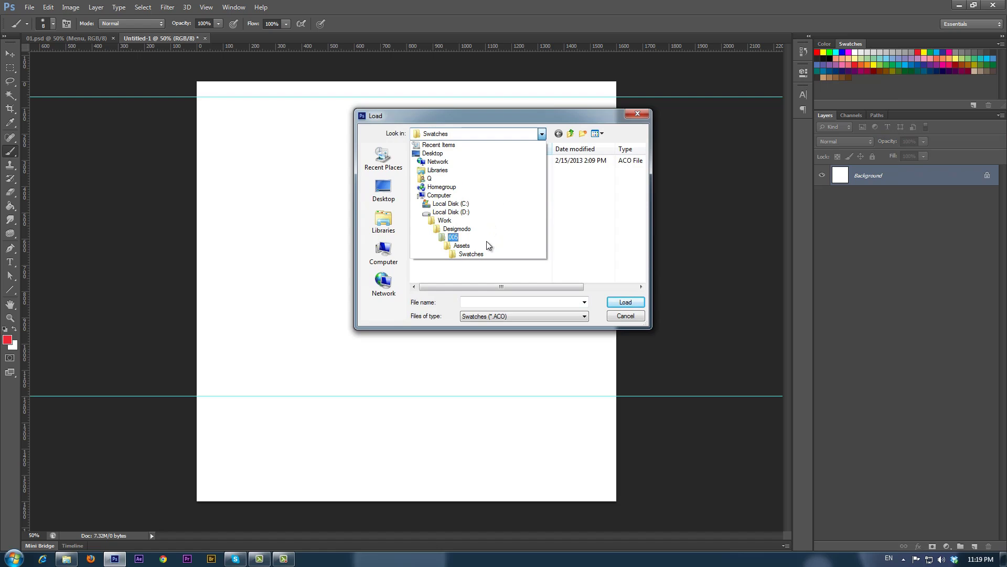
{"action": "left_click", "coordinate": [477, 237]}
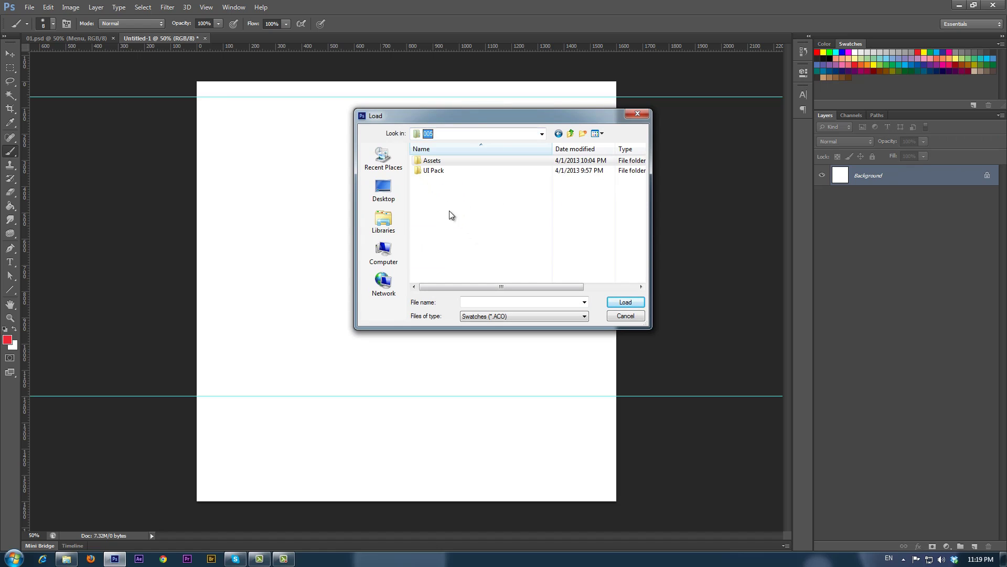
{"action": "double_click", "coordinate": [420, 162]}
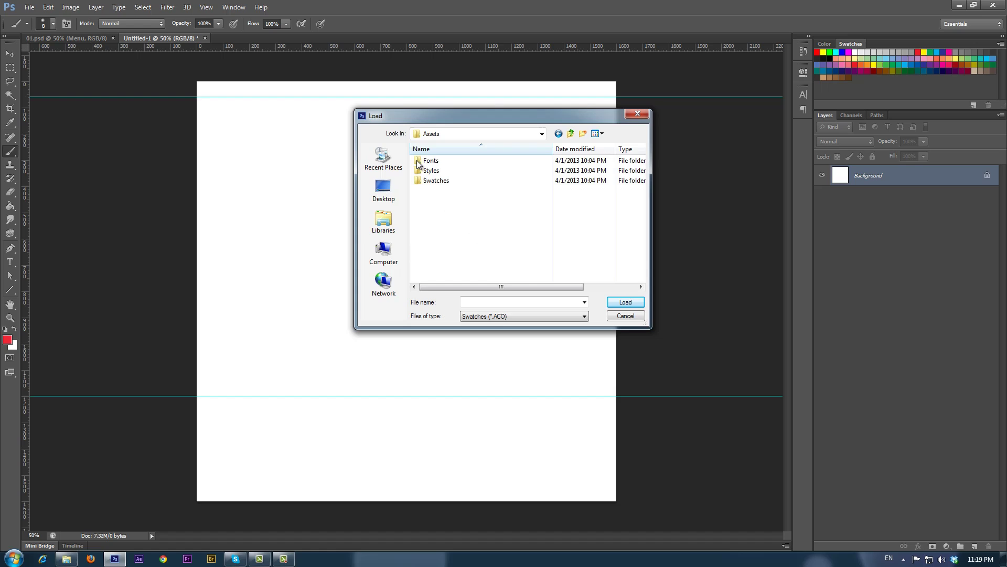
{"action": "double_click", "coordinate": [420, 180]}
{"action": "left_click", "coordinate": [418, 161]}
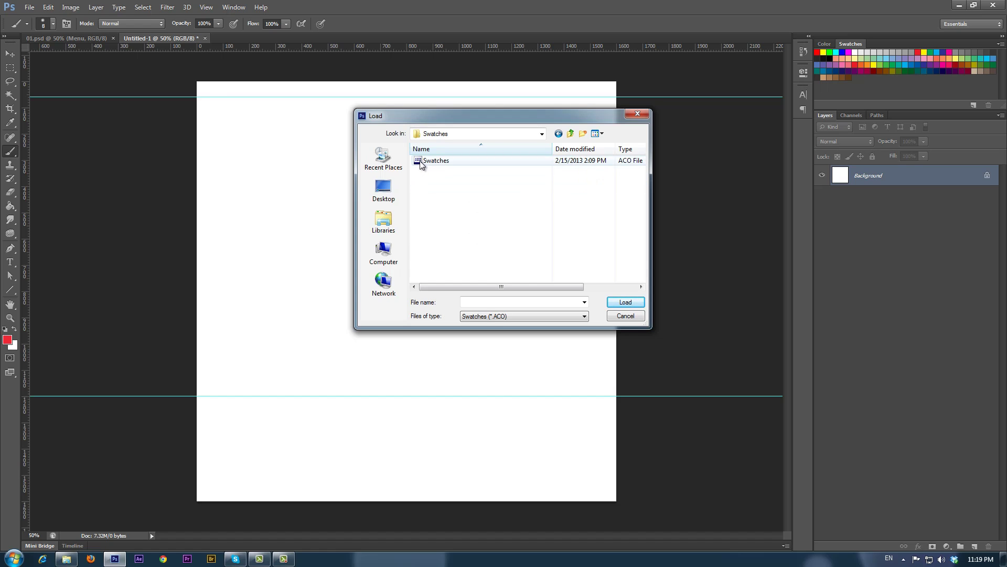
{"action": "left_click", "coordinate": [624, 302]}
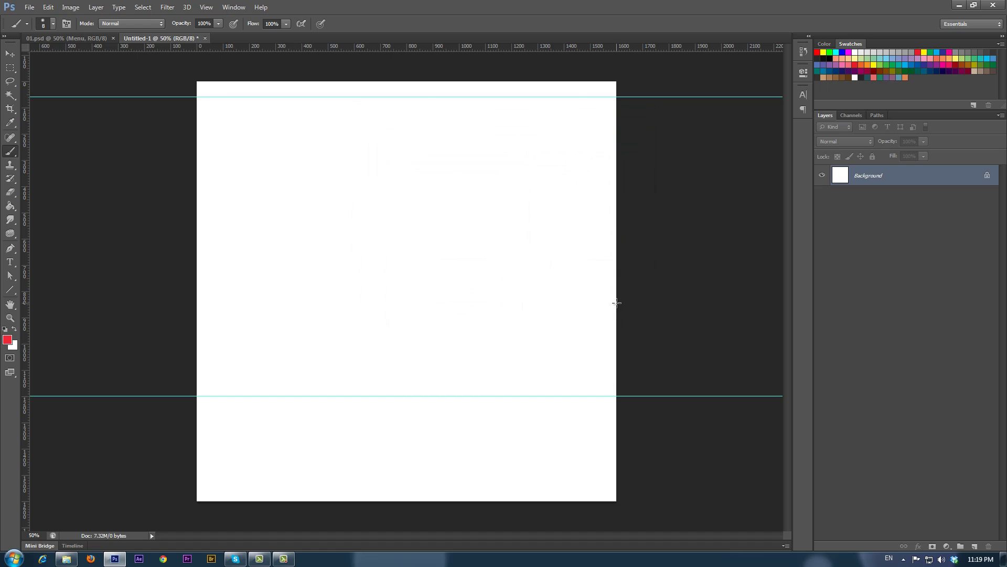
Step: Draw a rectangle shape about 1686 by 88 px across the canvas top, ending at the upper guide
{"action": "left_click", "coordinate": [11, 290]}
{"action": "left_click", "coordinate": [44, 288]}
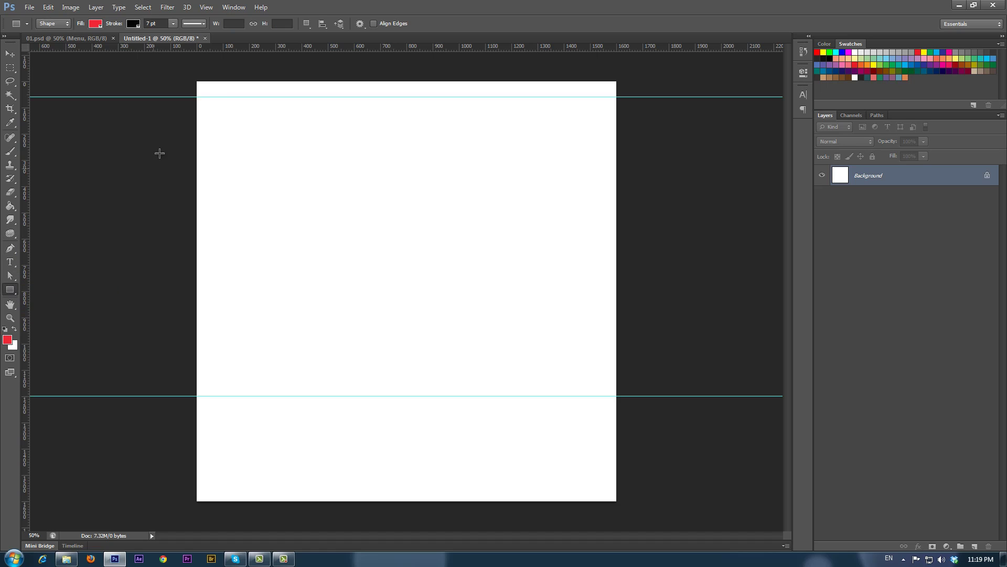
{"action": "left_click_drag", "start_coordinate": [186, 74], "coordinate": [628, 96]}
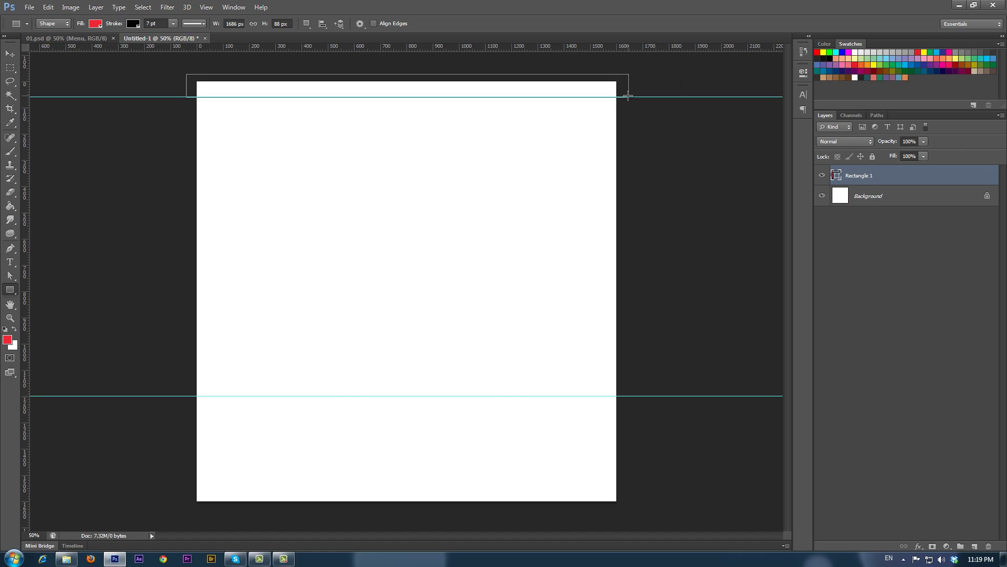
Step: Remove the header rectangle's stroke and fill it with the green from the loaded swatches
{"action": "left_click", "coordinate": [134, 24]}
{"action": "left_click", "coordinate": [88, 45]}
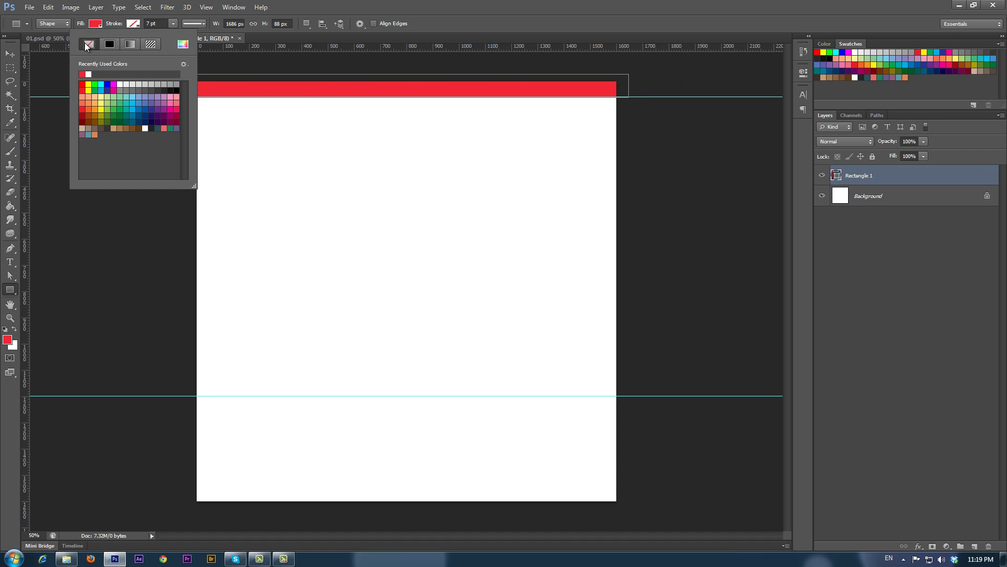
{"action": "left_click", "coordinate": [94, 24]}
{"action": "left_click", "coordinate": [94, 24]}
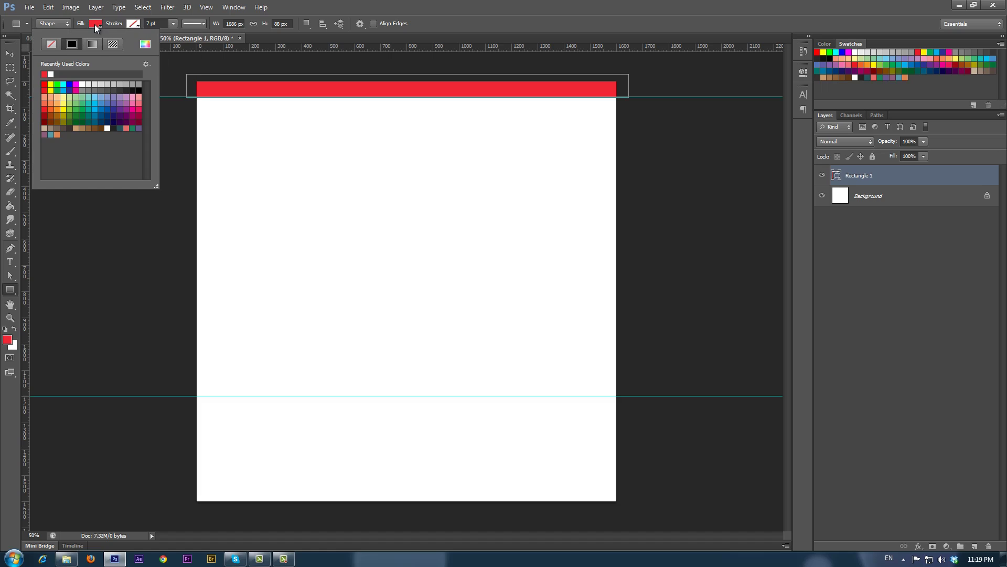
{"action": "left_click", "coordinate": [133, 128]}
Step: Rename the green rectangle's layer to "Menu base"
{"action": "key", "text": "v"}
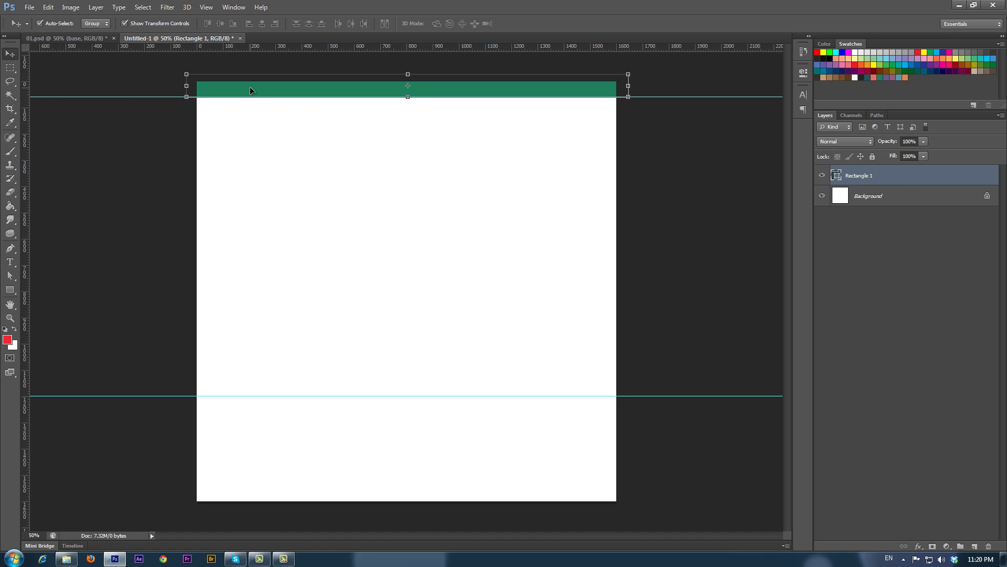
{"action": "double_click", "coordinate": [865, 178]}
{"action": "key", "text": "BackSpace"}
{"action": "key", "text": "Return"}
Step: Draw a rectangle about 1690 by 1140 px between the two horizontal guides and fill it with the loaded dark grey swatch
{"action": "left_click", "coordinate": [13, 290]}
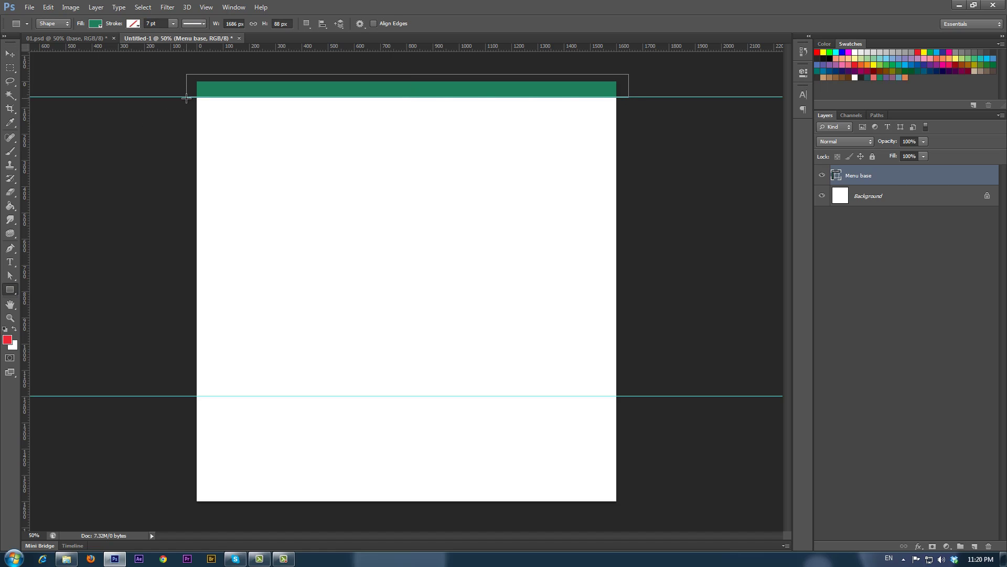
{"action": "left_click_drag", "start_coordinate": [185, 98], "coordinate": [629, 394]}
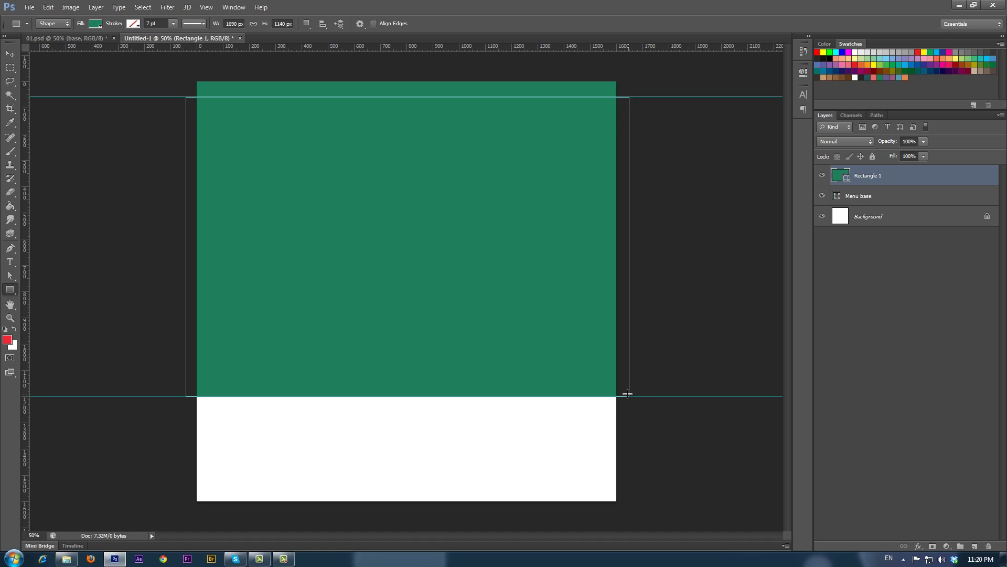
{"action": "left_click", "coordinate": [95, 24]}
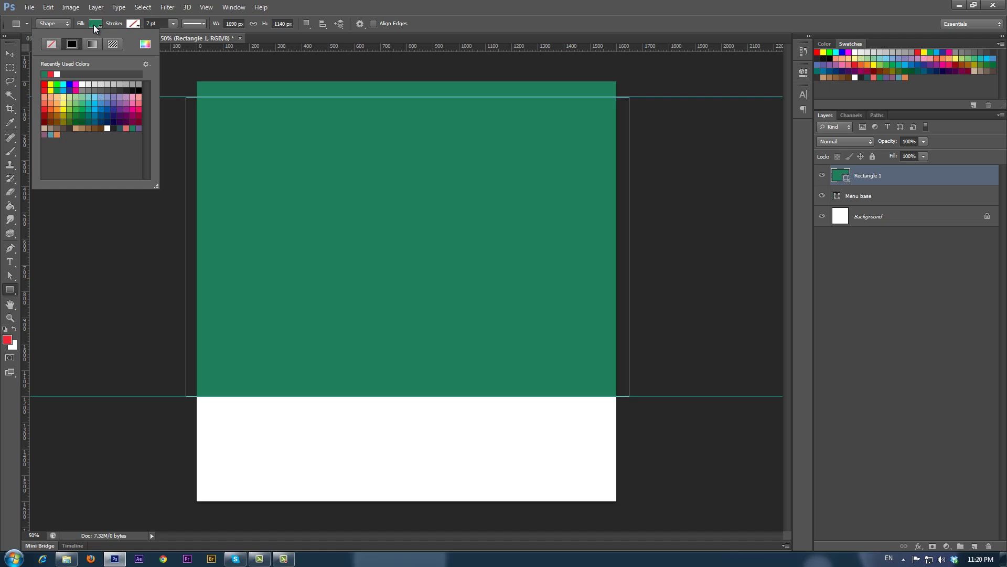
{"action": "left_click", "coordinate": [114, 128]}
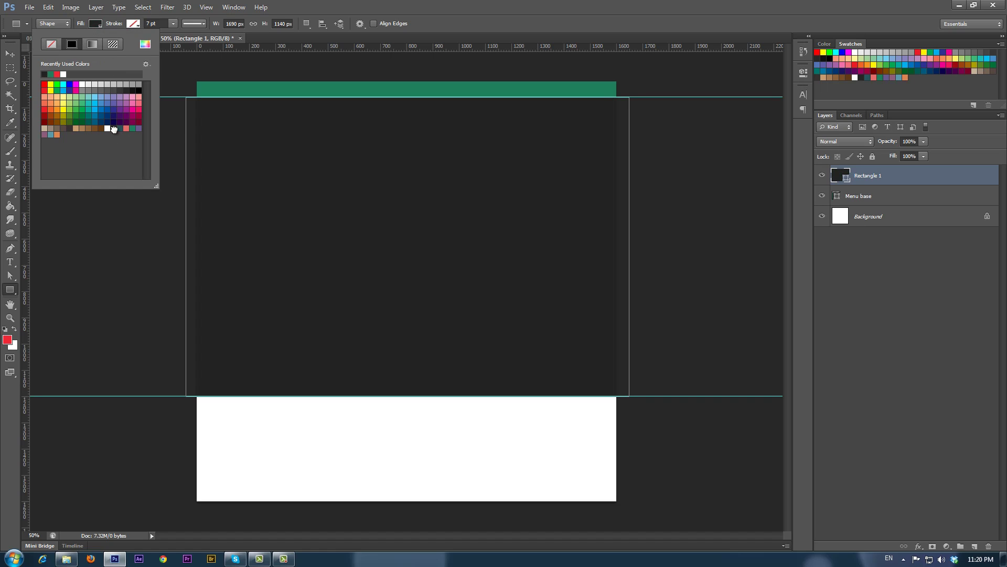
Step: Rename the dark rectangle's layer to "Content base"
{"action": "left_click", "coordinate": [869, 178]}
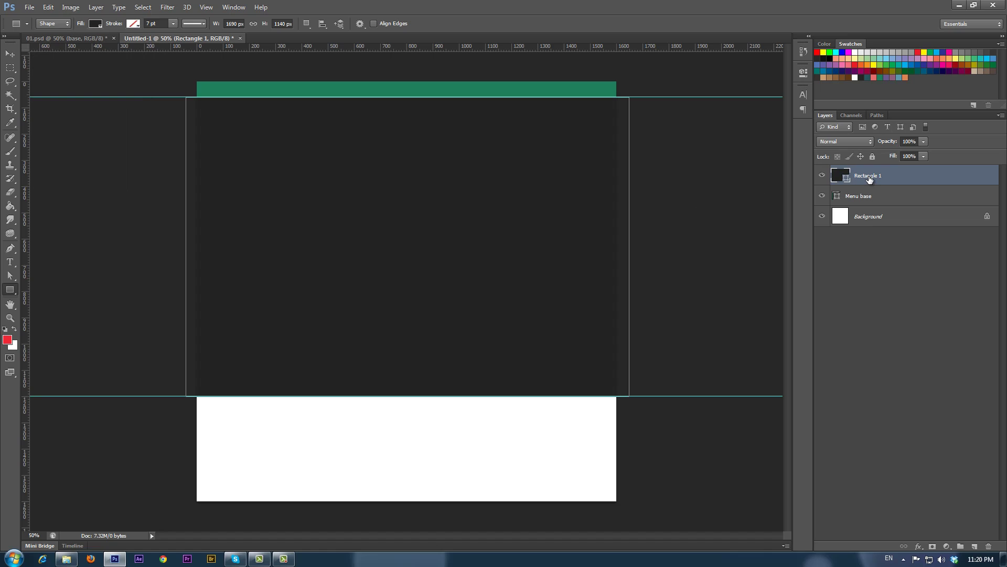
{"action": "double_click", "coordinate": [866, 177]}
{"action": "type", "text": "Content base"}
{"action": "key", "text": "Return"}
Step: Draw a rectangle about 1716 by 436 px below the lower guide and fill it with the loaded light blue swatch
{"action": "left_click_drag", "start_coordinate": [180, 510], "coordinate": [629, 396]}
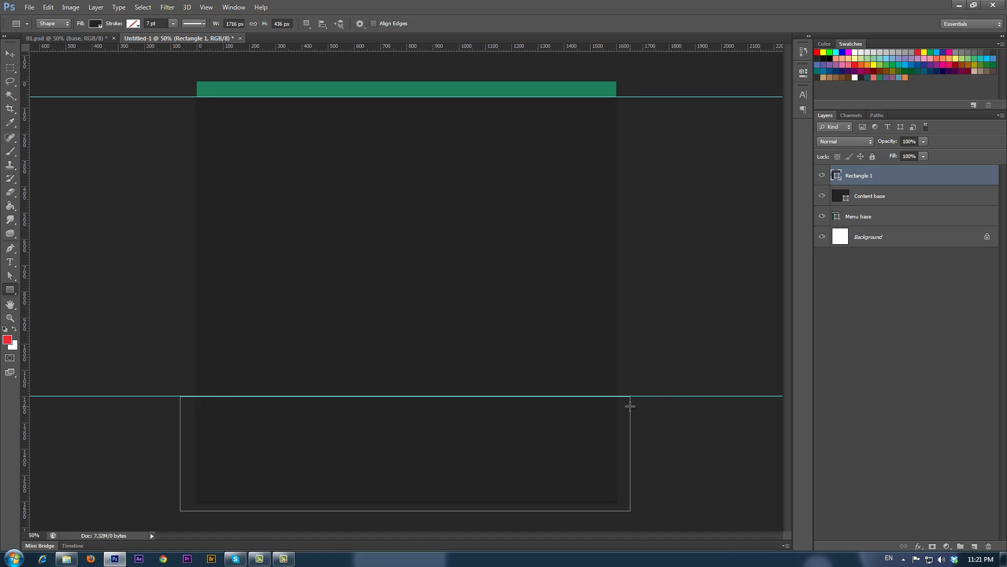
{"action": "left_click", "coordinate": [97, 23]}
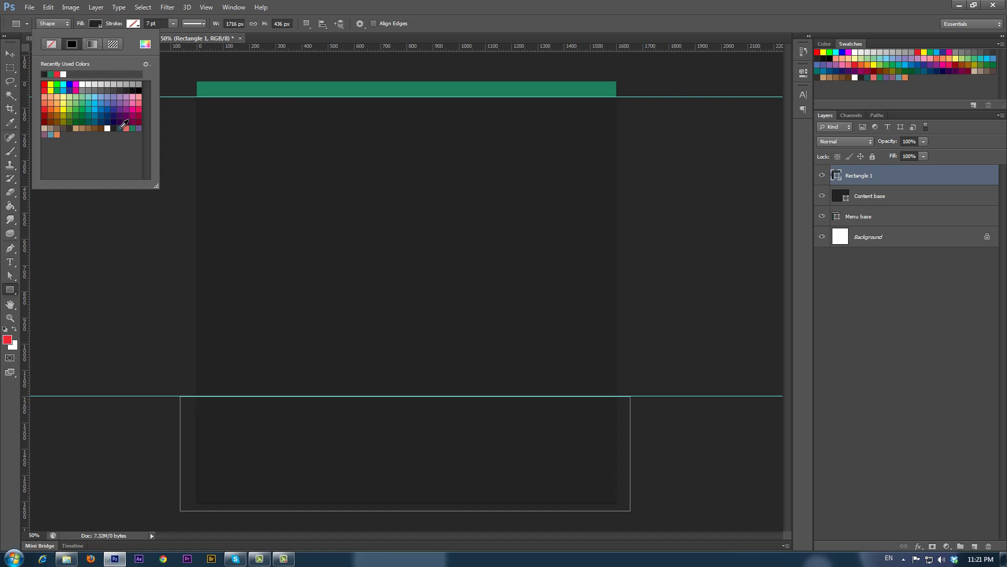
{"action": "left_click", "coordinate": [49, 135]}
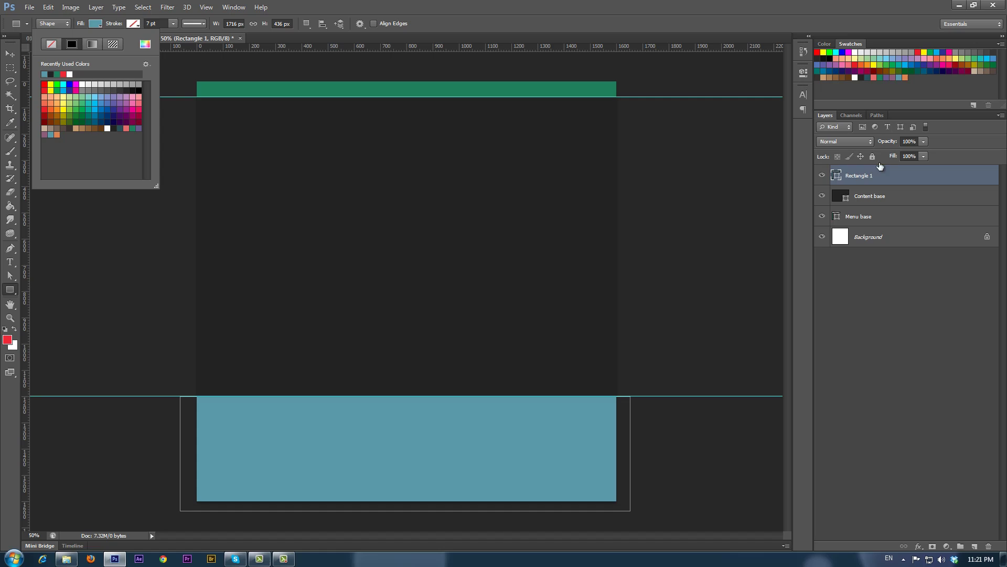
Step: Rename the blue rectangle's layer to "Footer base"
{"action": "double_click", "coordinate": [863, 175]}
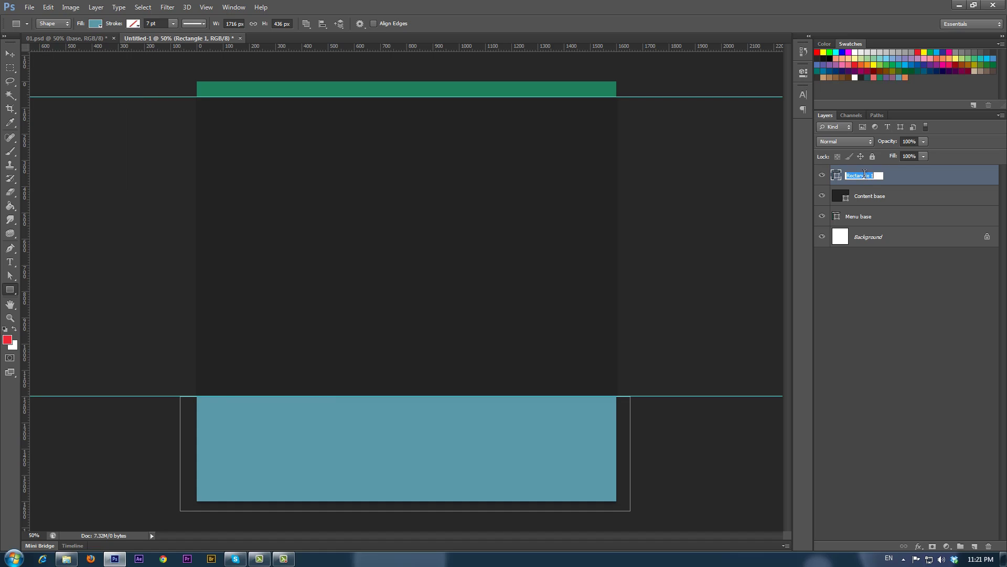
{"action": "type", "text": "Footer base"}
{"action": "key", "text": "Return"}
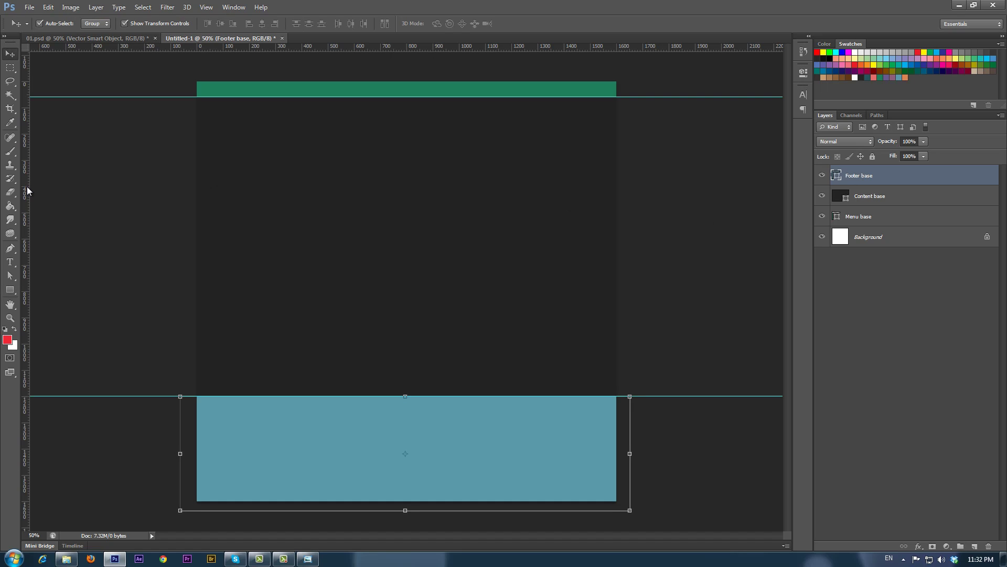
Step: Add two vertical guides, at about 200 px and about 1400 px from the canvas's left edge
{"action": "left_click_drag", "start_coordinate": [28, 191], "coordinate": [249, 199]}
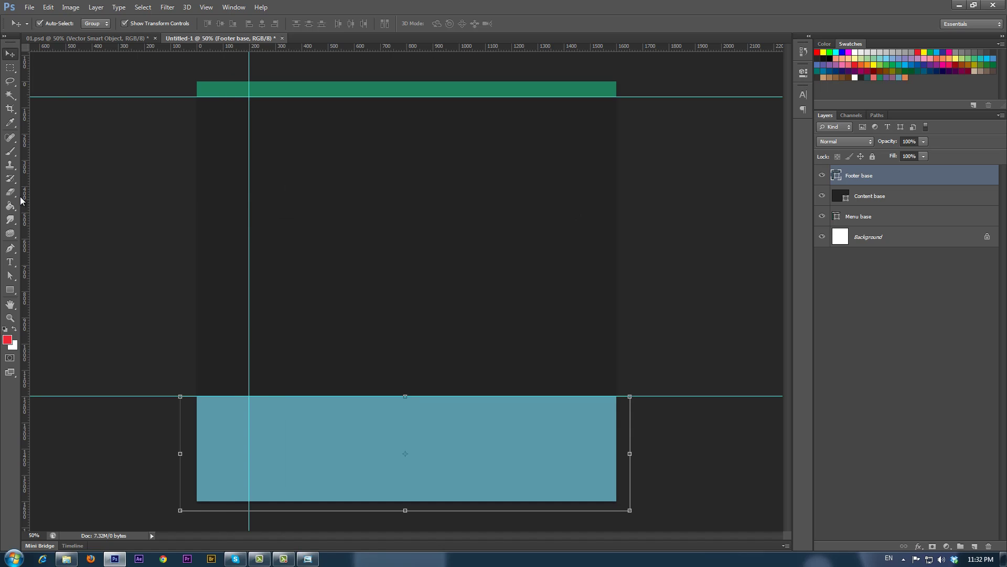
{"action": "left_click_drag", "start_coordinate": [24, 199], "coordinate": [509, 214]}
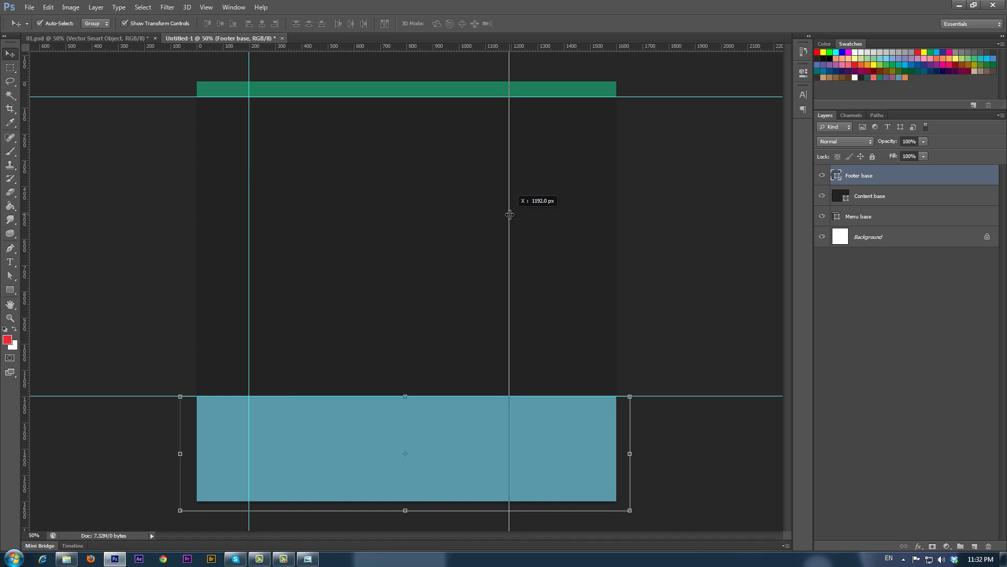
{"action": "left_click_drag", "start_coordinate": [510, 215], "coordinate": [564, 214]}
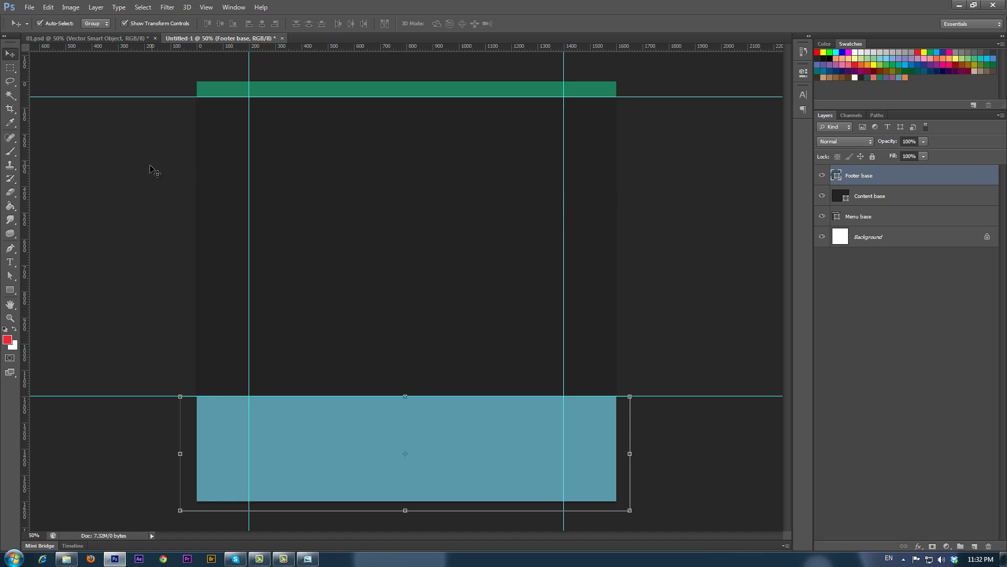
Step: Add a centred white text layer reading SIGN IN in Montserrat Bold 18 pt near the top of the dark content area
{"action": "left_click", "coordinate": [10, 262]}
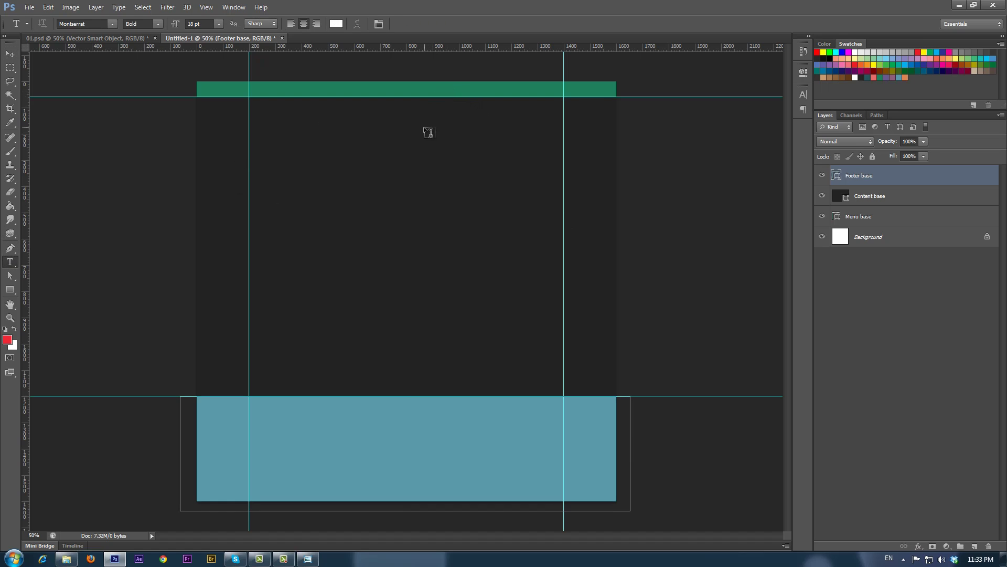
{"action": "left_click", "coordinate": [407, 124]}
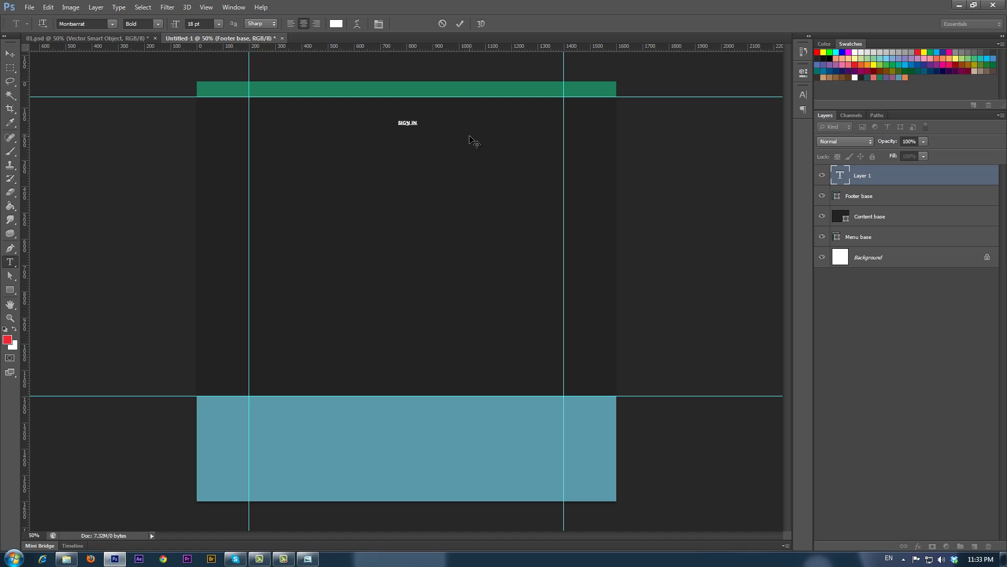
{"action": "left_click", "coordinate": [460, 23]}
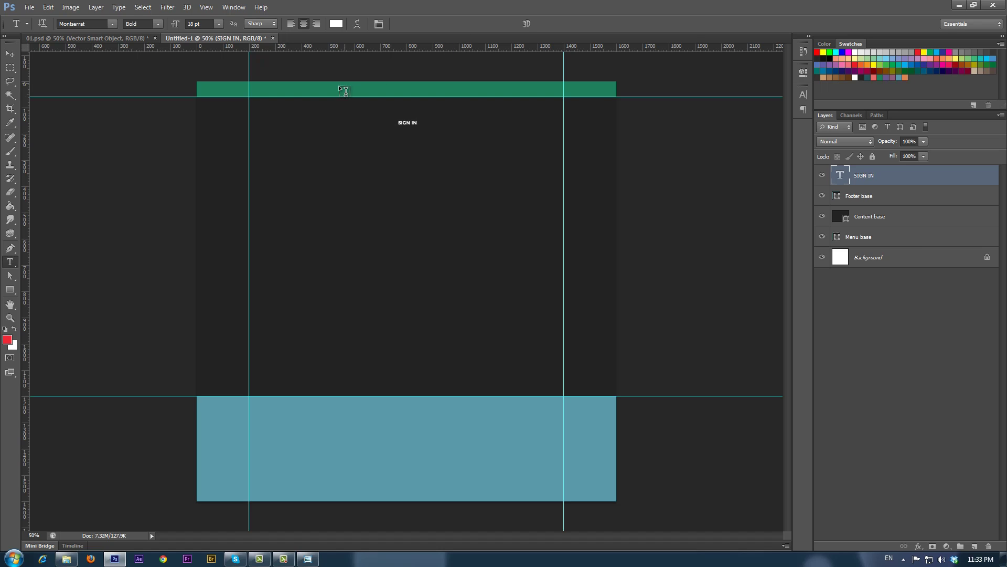
Step: Scale the SIGN IN text up proportionally to about 164 by 45 px
{"action": "left_click", "coordinate": [10, 54]}
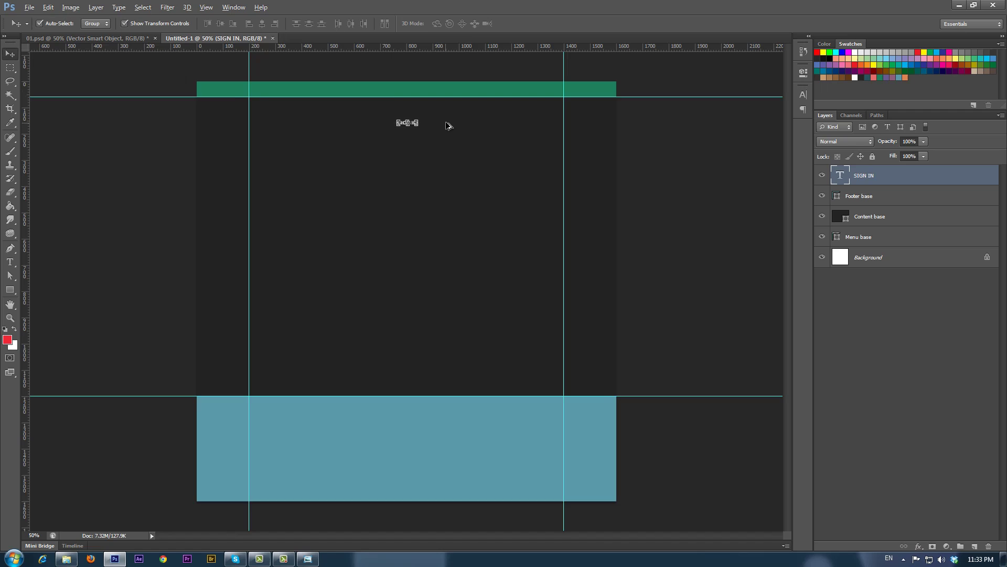
{"action": "scroll", "coordinate": [449, 120], "scroll_direction": "up", "scroll_amount": 3}
{"action": "scroll", "coordinate": [430, 119], "scroll_direction": "right", "scroll_amount": 2}
{"action": "scroll", "coordinate": [414, 147], "scroll_direction": "up", "scroll_amount": 3}
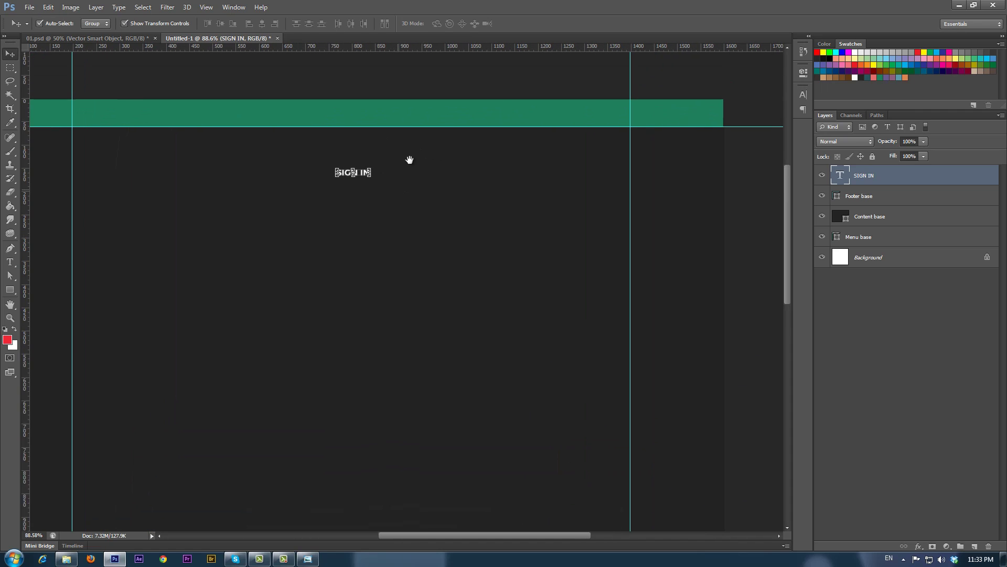
{"action": "left_click", "coordinate": [370, 169]}
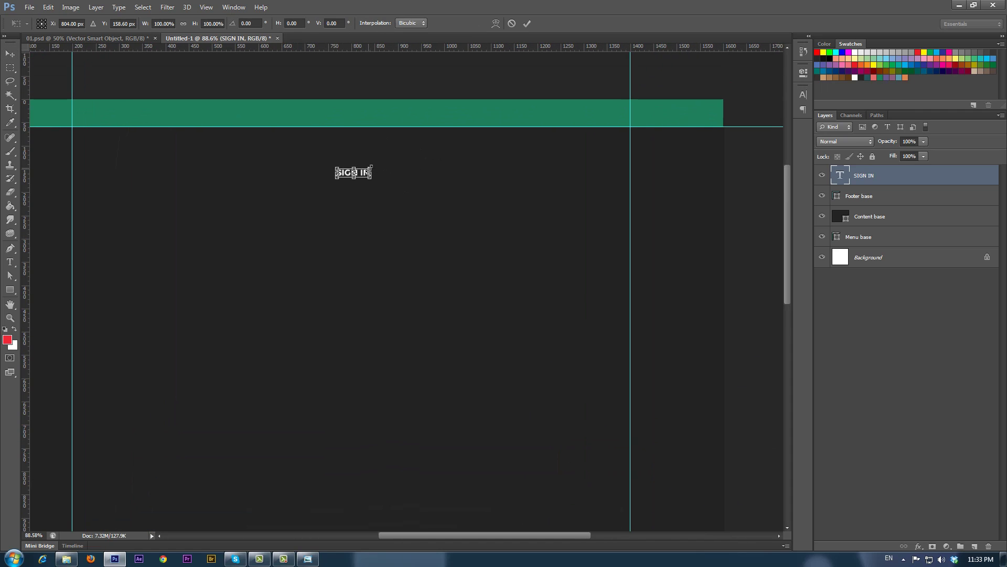
{"action": "left_click_drag", "start_coordinate": [370, 168], "coordinate": [413, 157]}
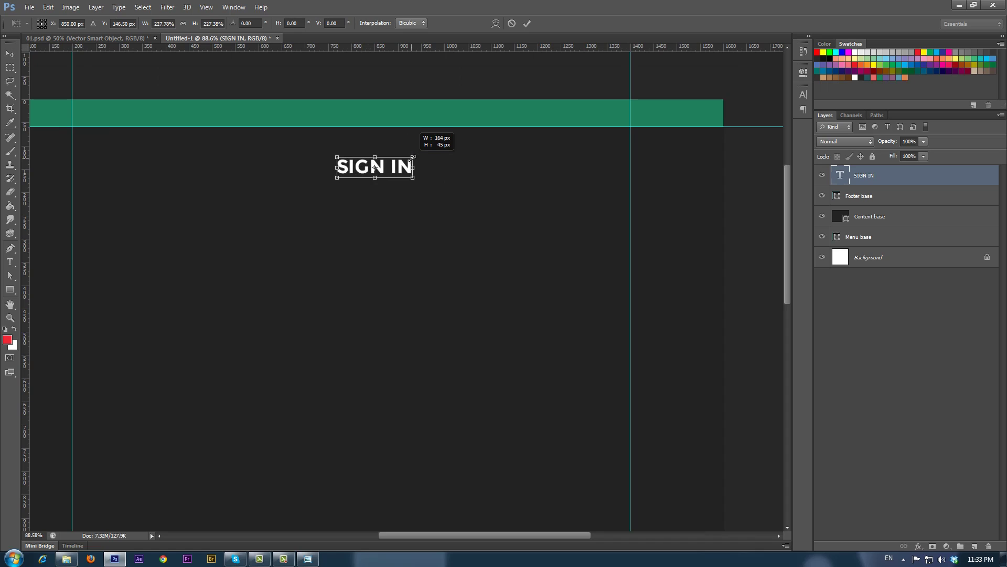
{"action": "left_click", "coordinate": [527, 24]}
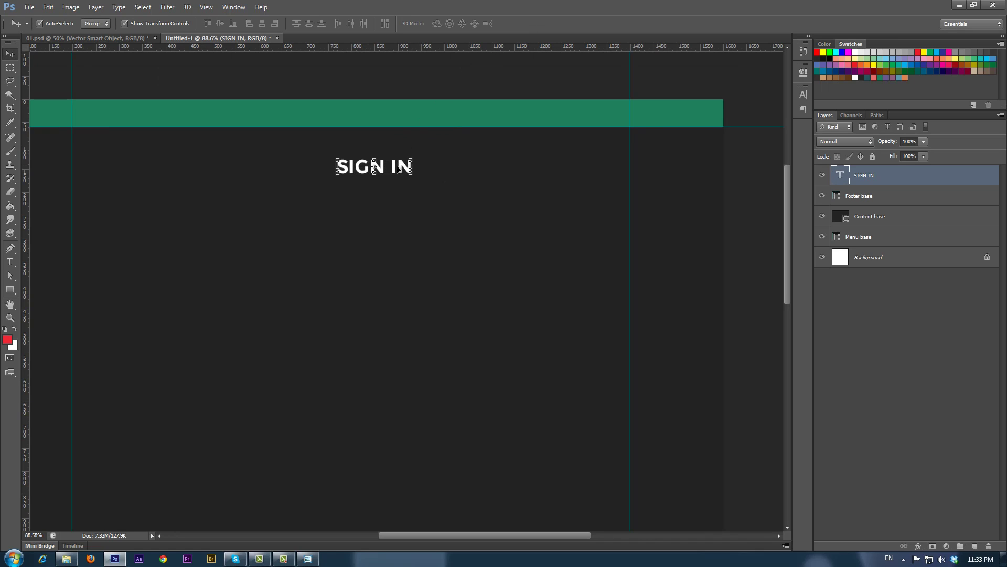
Step: Move the SIGN IN text onto the green menu bar and place a duplicate to its right on the same line
{"action": "left_click_drag", "start_coordinate": [398, 169], "coordinate": [433, 116]}
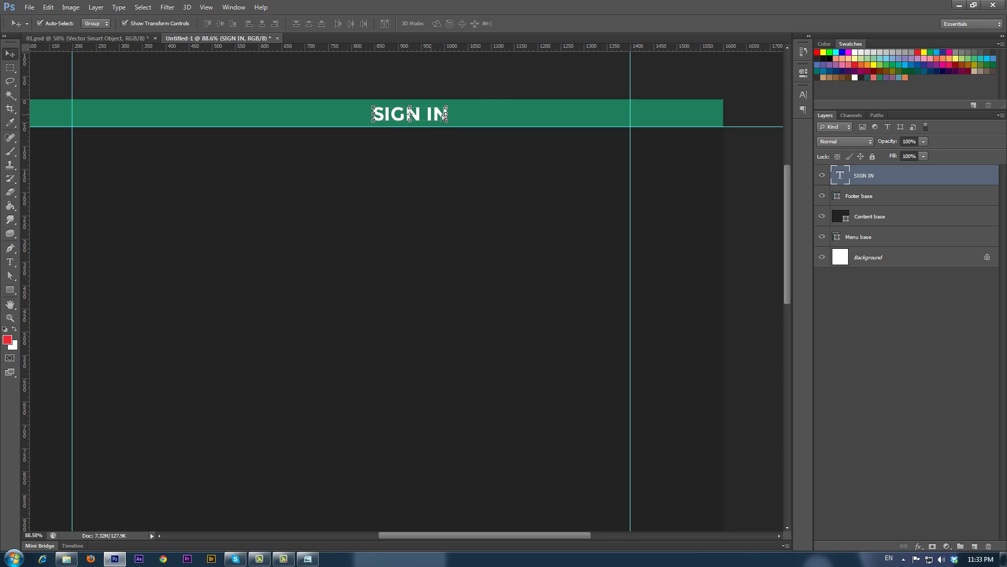
{"action": "left_click_drag", "start_coordinate": [442, 114], "coordinate": [543, 117]}
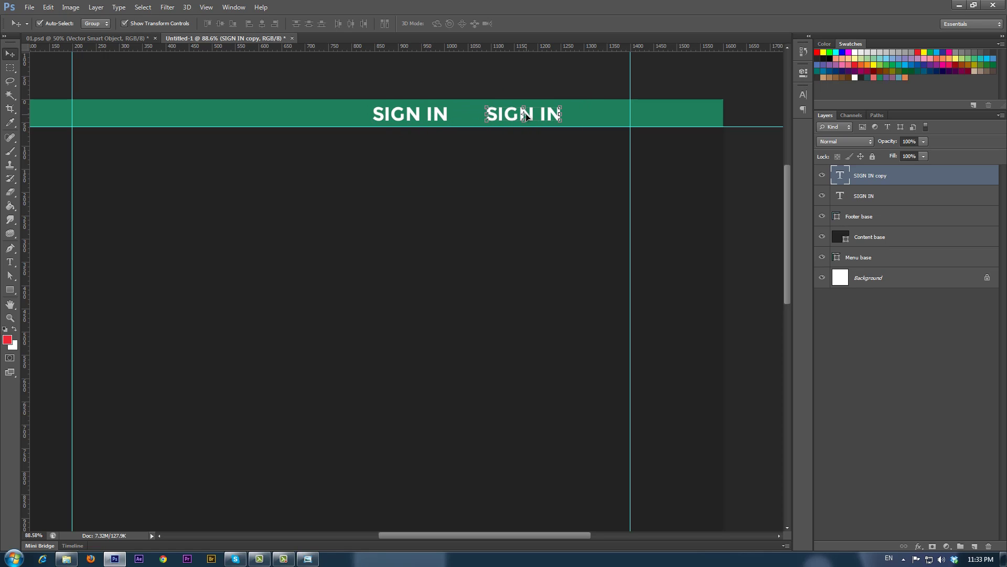
Step: Replace the duplicated label's text with REGISTER
{"action": "double_click", "coordinate": [524, 113]}
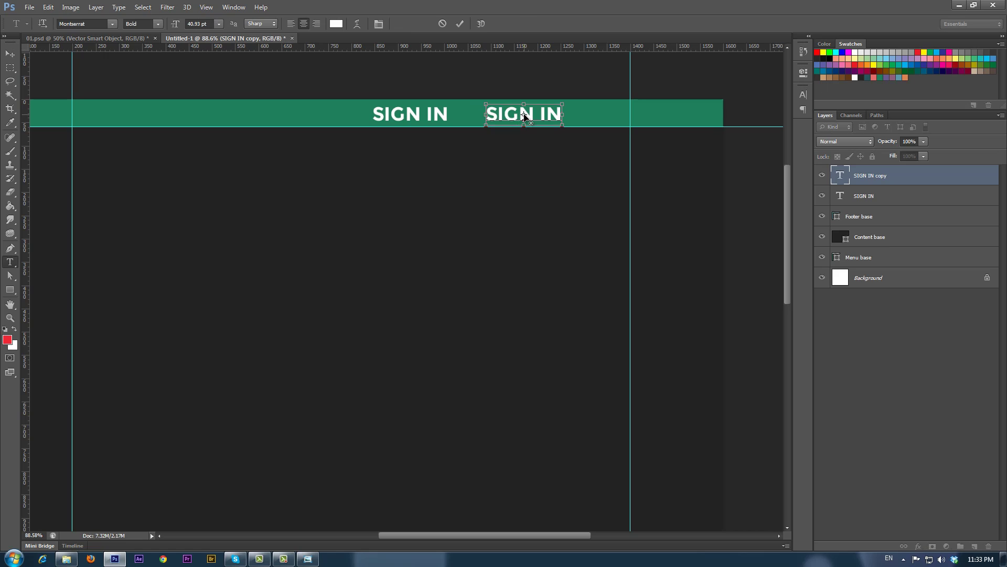
{"action": "key", "text": "ctrl+a"}
{"action": "type", "text": "REG"}
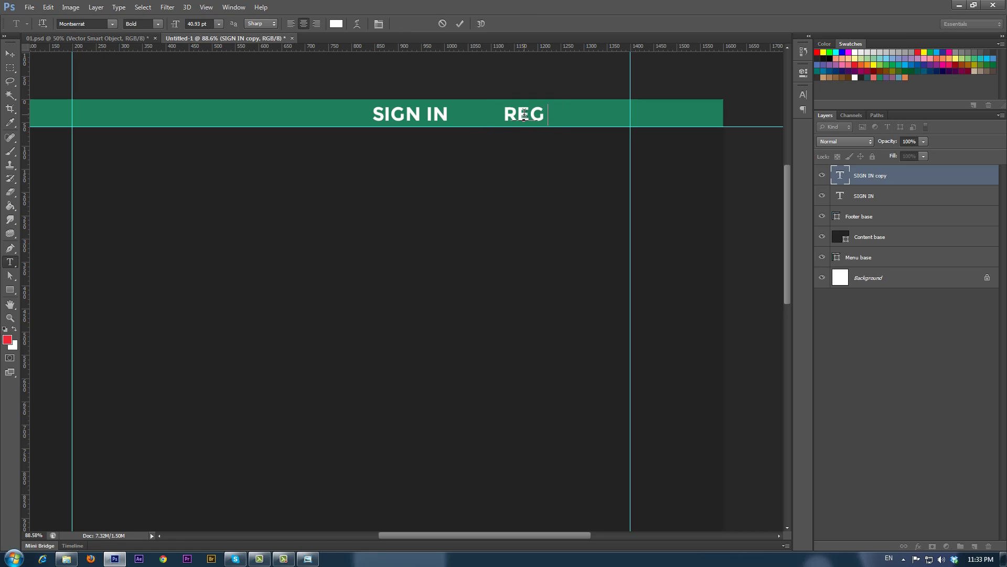
{"action": "type", "text": "ISTER"}
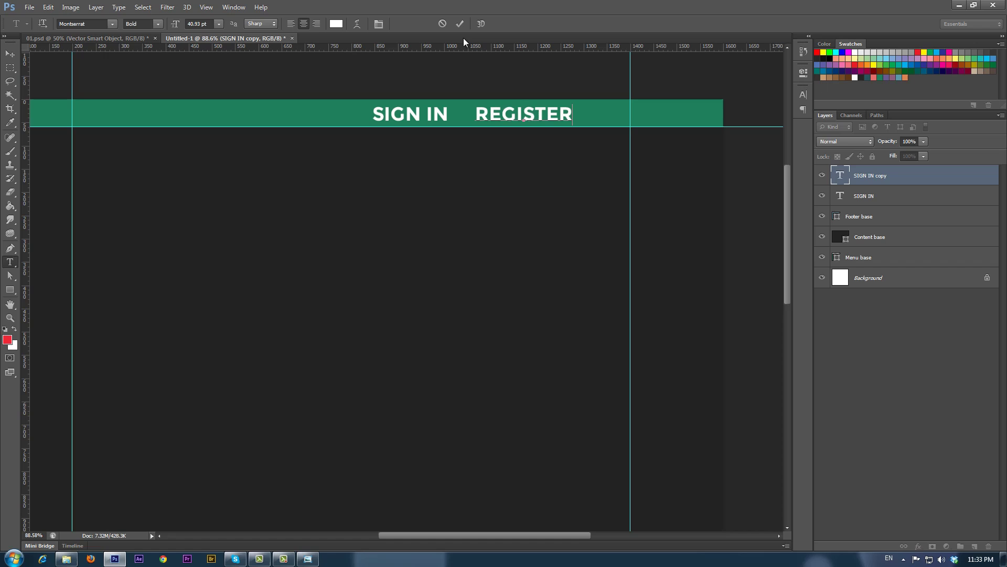
{"action": "left_click", "coordinate": [461, 24]}
{"action": "key", "text": "Return"}
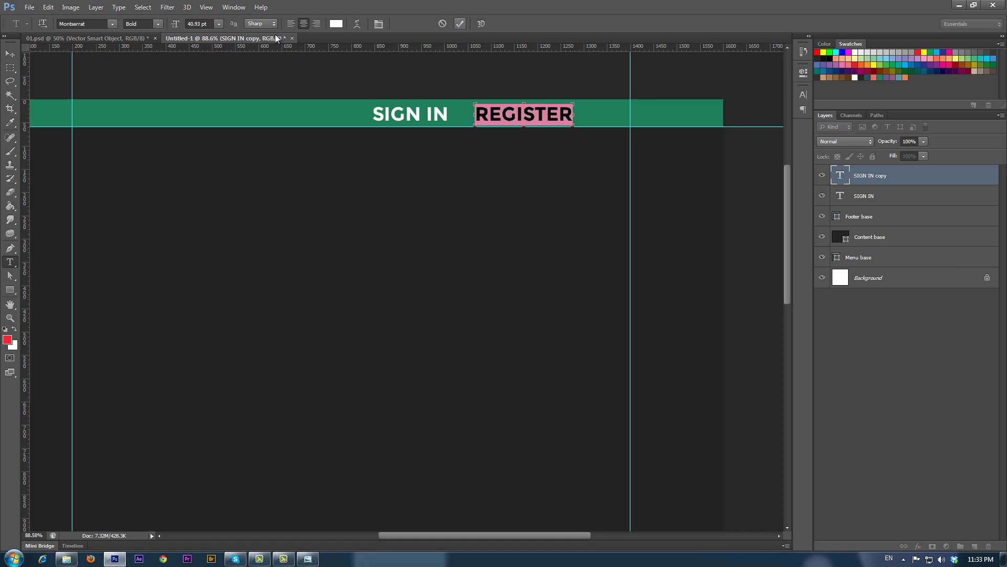
Step: Set the REGISTER text's font size to 18 pt
{"action": "left_click", "coordinate": [218, 24]}
{"action": "left_click", "coordinate": [210, 120]}
{"action": "left_click", "coordinate": [218, 24]}
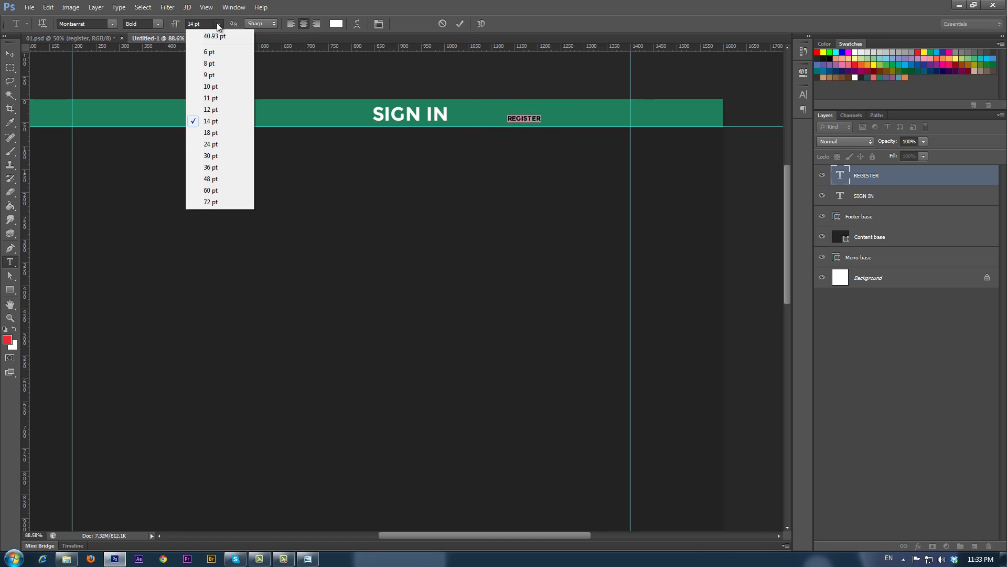
{"action": "left_click", "coordinate": [210, 132]}
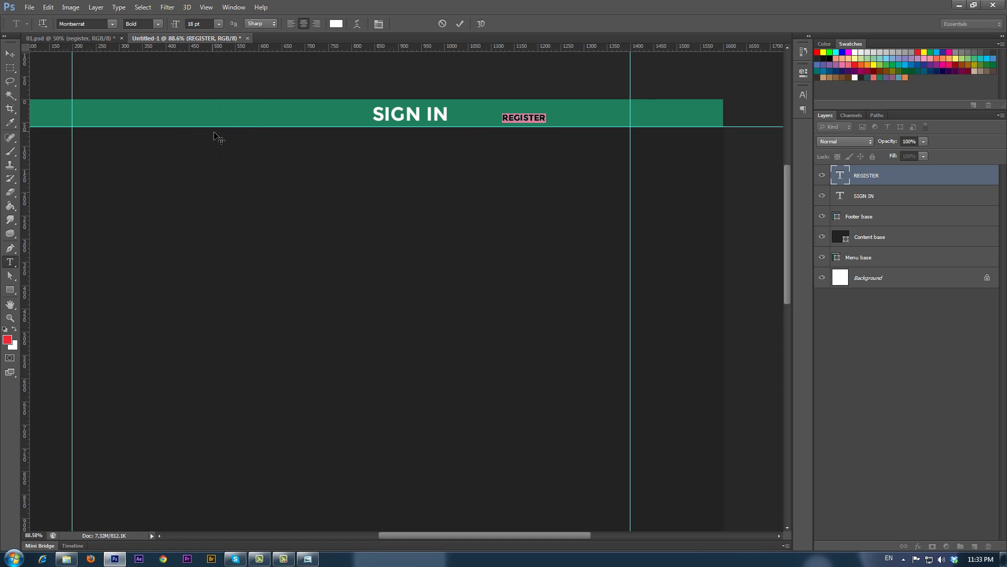
{"action": "left_click", "coordinate": [458, 27]}
Step: Set the SIGN IN text's font size to 18 pt
{"action": "left_click", "coordinate": [443, 111]}
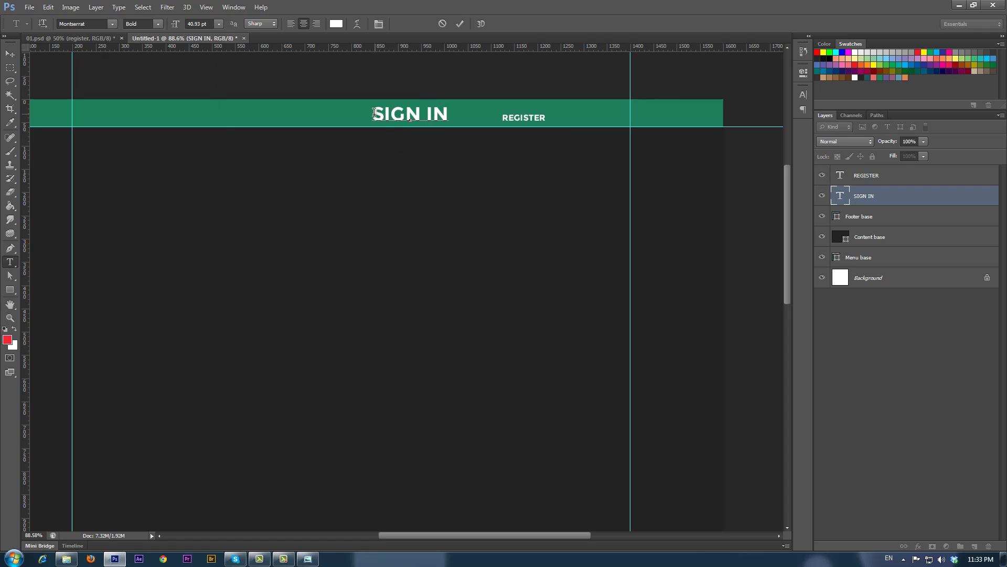
{"action": "left_click_drag", "start_coordinate": [374, 113], "coordinate": [453, 112]}
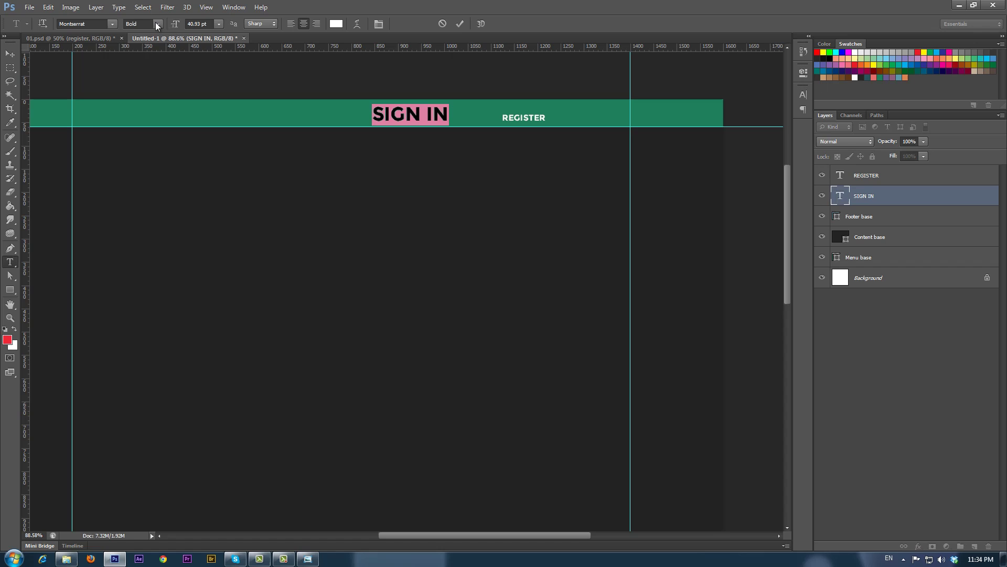
{"action": "left_click", "coordinate": [218, 27]}
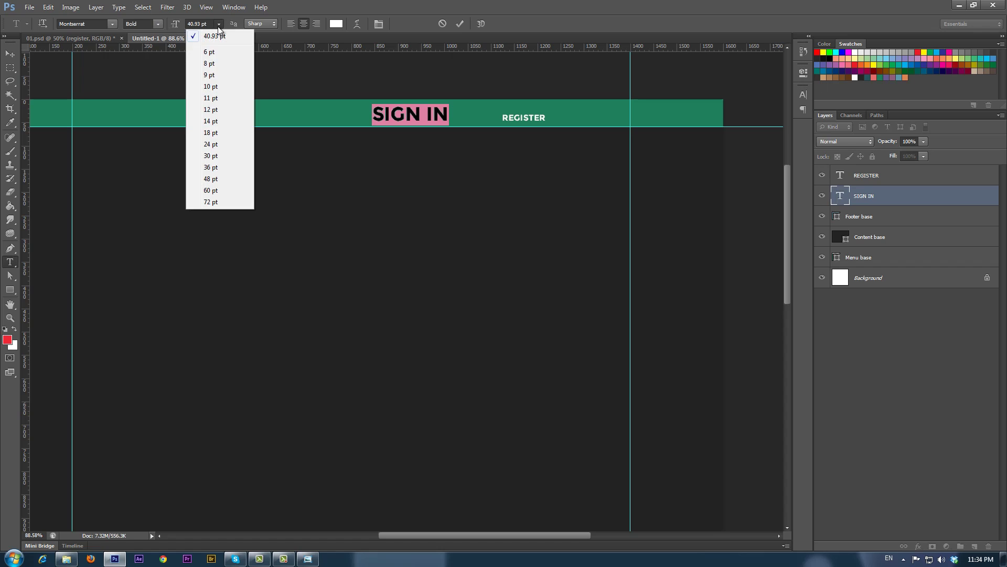
{"action": "left_click", "coordinate": [211, 134]}
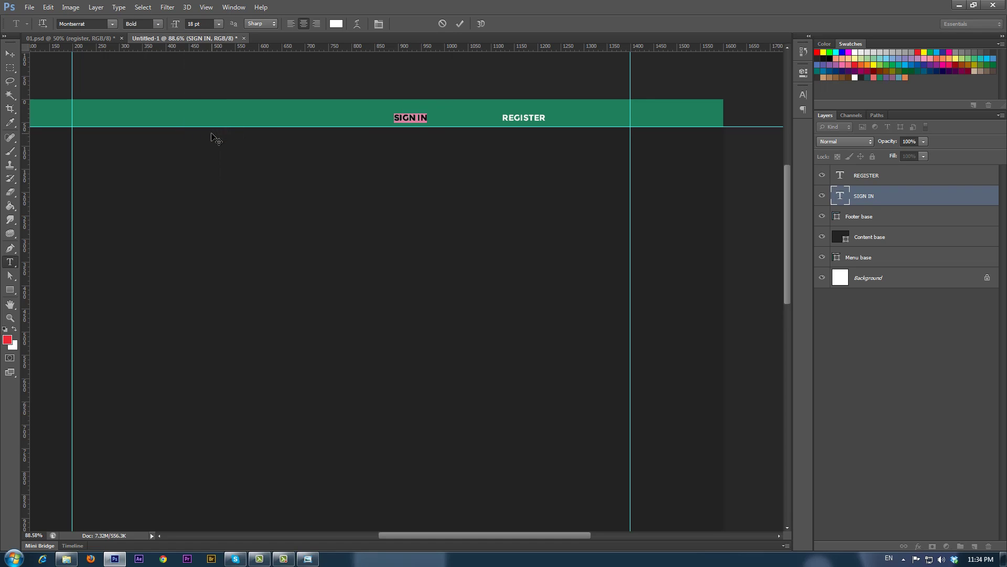
{"action": "left_click", "coordinate": [460, 23]}
Step: Move the SIGN IN label closer to REGISTER and shift REGISTER slightly up and left to line up on the menu bar
{"action": "left_click", "coordinate": [11, 54]}
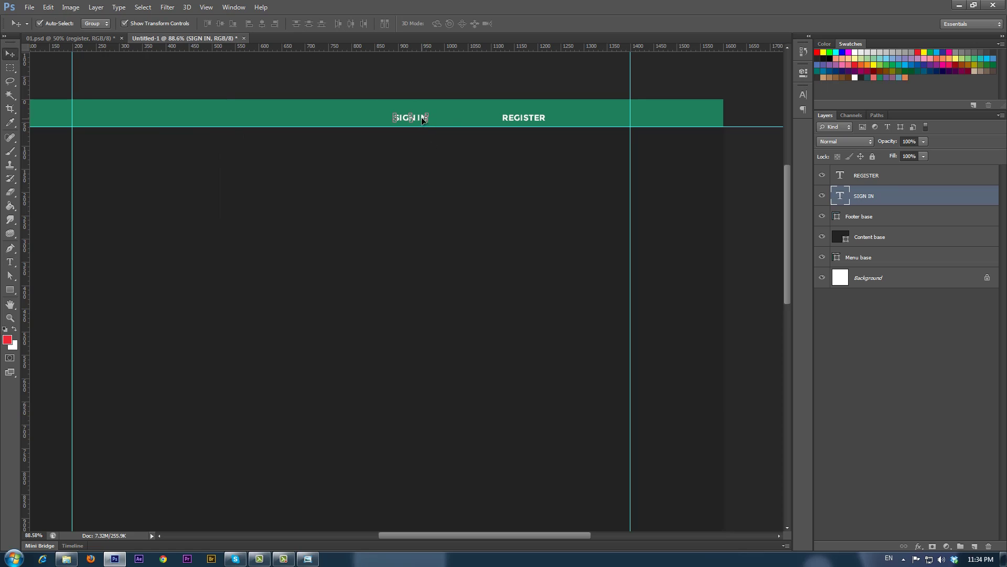
{"action": "left_click_drag", "start_coordinate": [422, 116], "coordinate": [465, 112]}
{"action": "left_click_drag", "start_coordinate": [535, 118], "coordinate": [528, 113]}
Step: Select both menu labels and nudge them down a few pixels to centre them vertically in the green bar
{"action": "left_click", "coordinate": [465, 110], "text": "shift"}
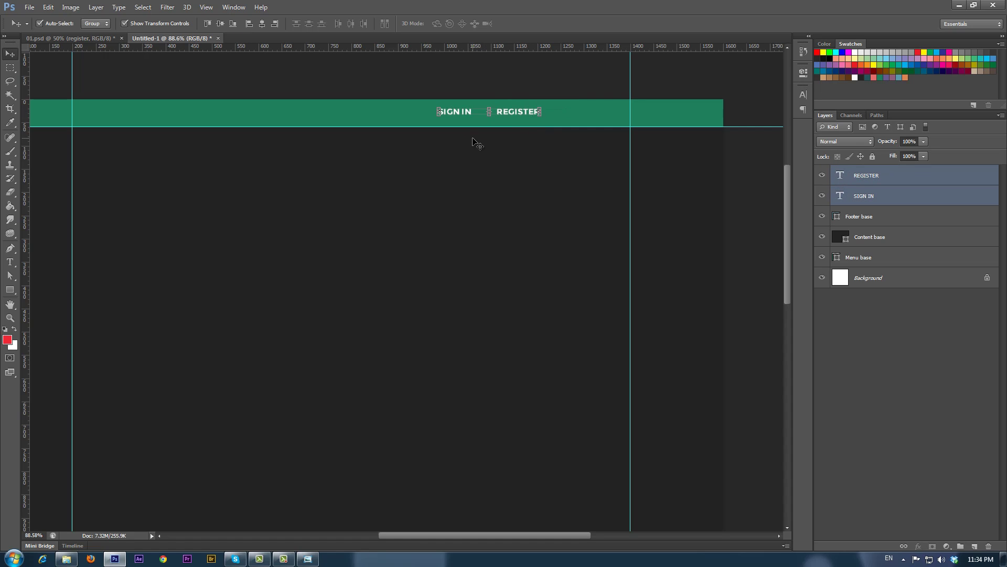
{"action": "key", "text": "Down"}
{"action": "key", "text": "Down"}
{"action": "key", "text": "Down"}
{"action": "key", "text": "Down"}
{"action": "key", "text": "Down"}
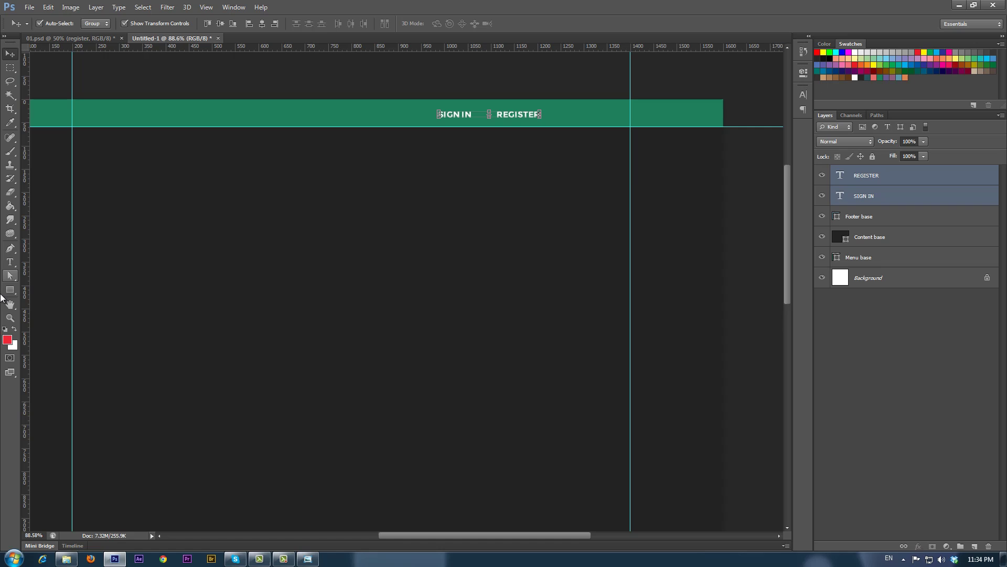
Step: Draw a 180 by 60 px rectangle over the menu bar's full height, left of SIGN IN, and fill it with the dark grey swatch
{"action": "left_click", "coordinate": [10, 289]}
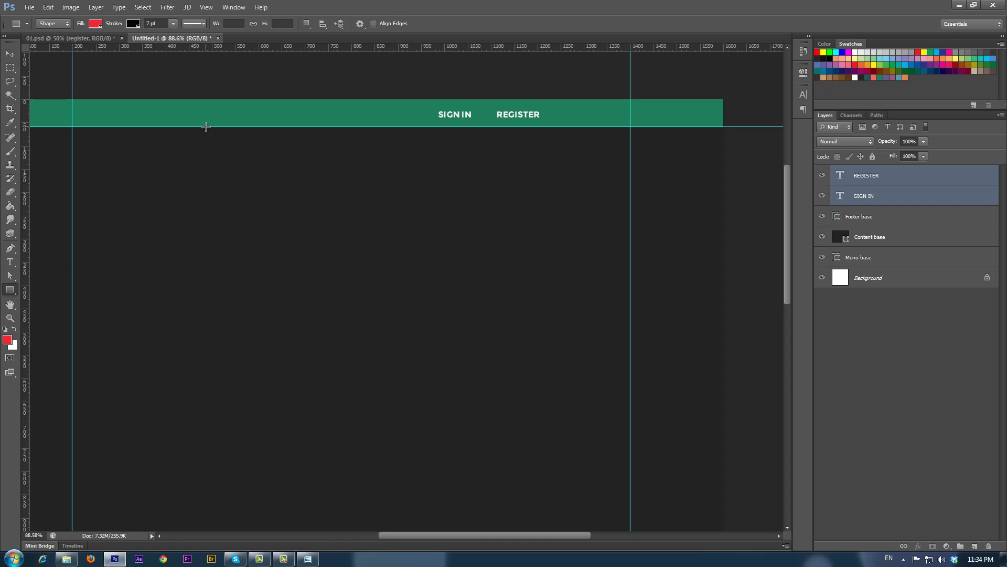
{"action": "left_click_drag", "start_coordinate": [206, 126], "coordinate": [290, 99]}
{"action": "left_click", "coordinate": [94, 23]}
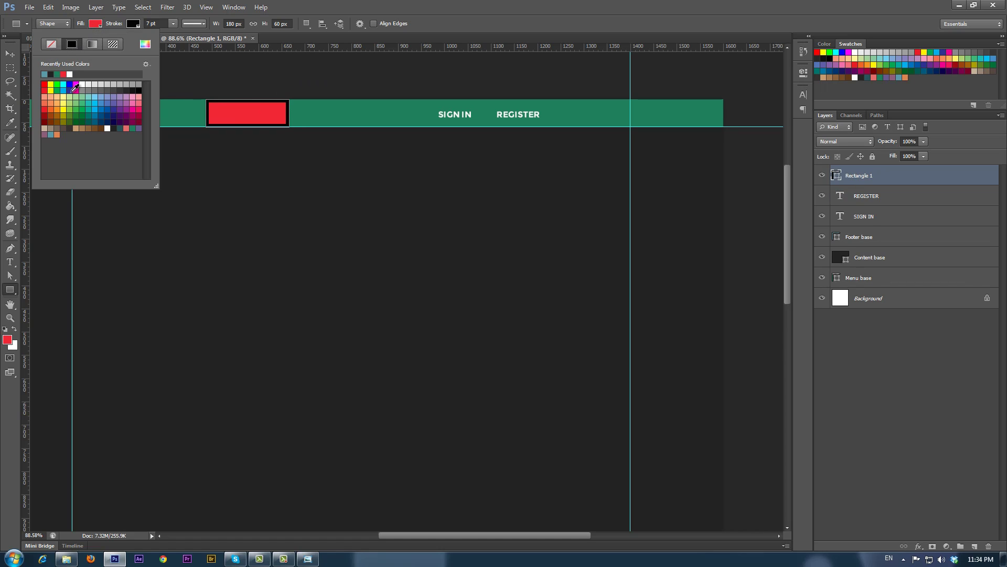
{"action": "left_click", "coordinate": [113, 128]}
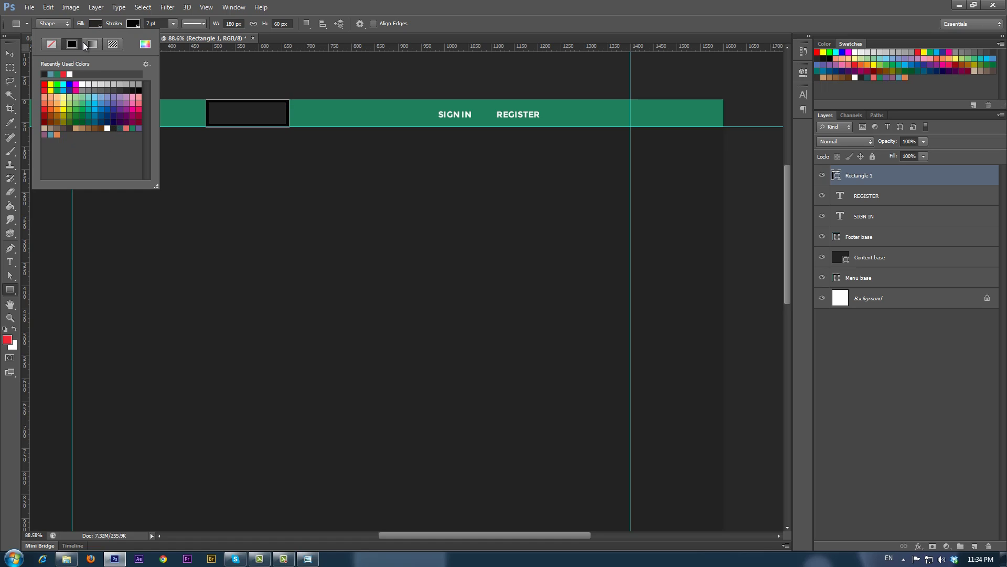
Step: Remove the stroke from the new menu rectangle and deselect it
{"action": "left_click", "coordinate": [135, 23]}
{"action": "left_click", "coordinate": [88, 45]}
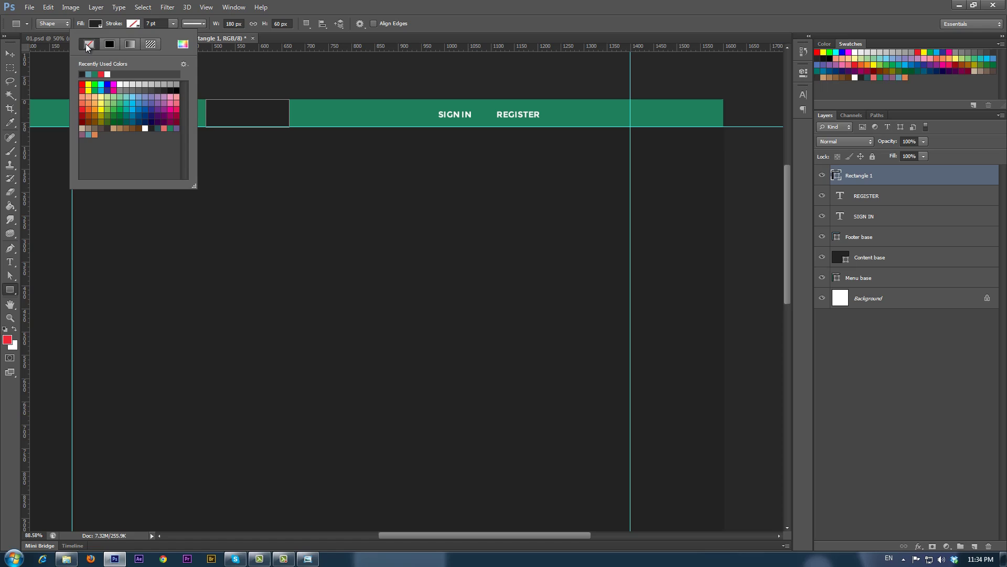
{"action": "left_click", "coordinate": [10, 53]}
{"action": "left_click", "coordinate": [212, 446]}
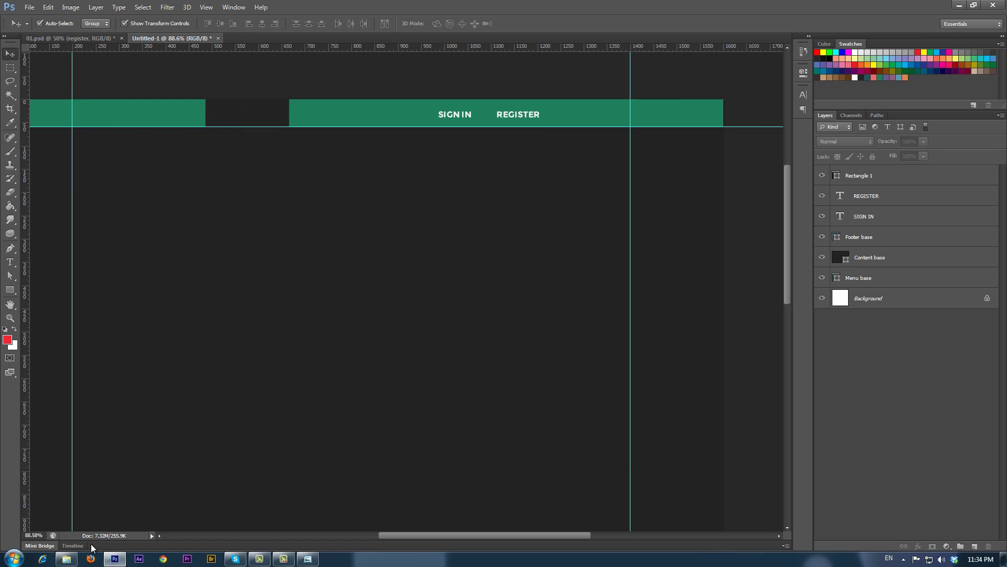
Step: Switch to the file explorer, open the Elements PSD from UI Pack > Elements > PSD > on Dark BG, and deselect its Edit Box group
{"action": "left_click", "coordinate": [67, 559]}
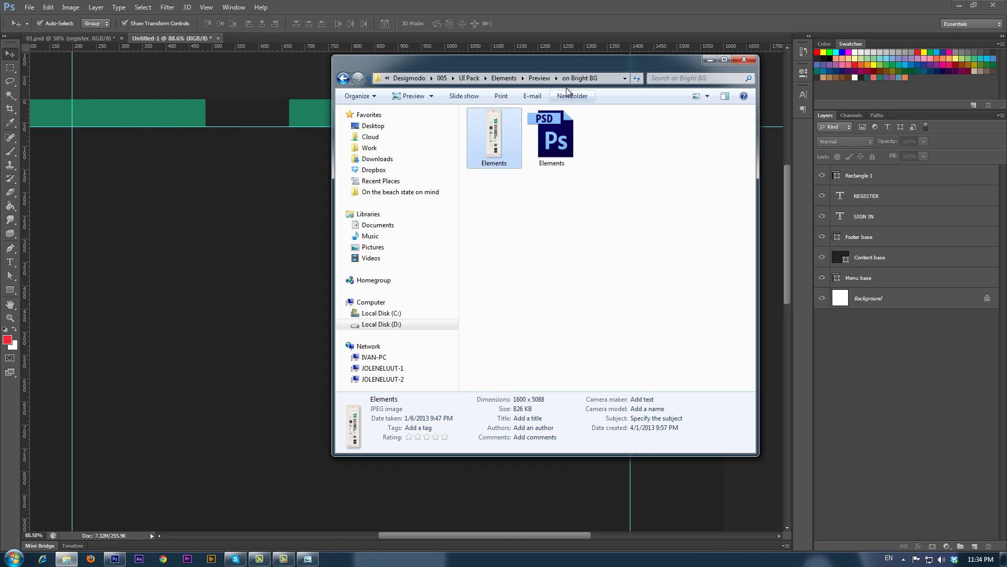
{"action": "left_click", "coordinate": [503, 78]}
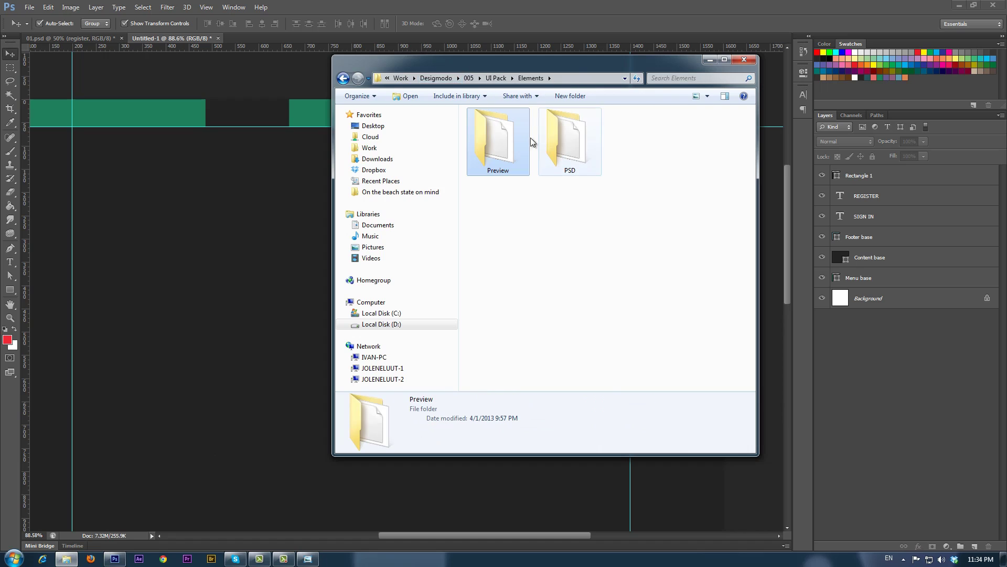
{"action": "left_click", "coordinate": [503, 79]}
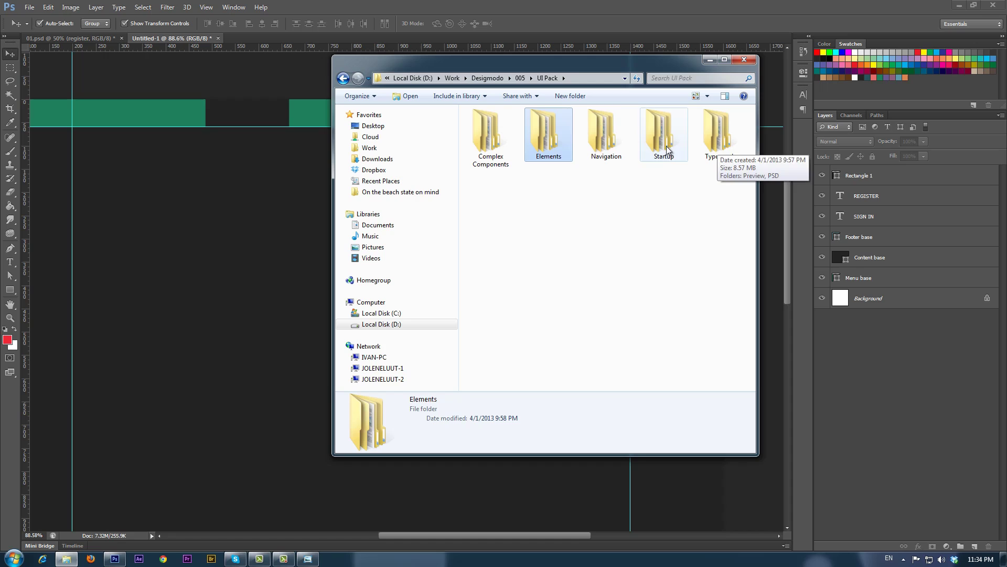
{"action": "double_click", "coordinate": [554, 135]}
{"action": "double_click", "coordinate": [554, 144]}
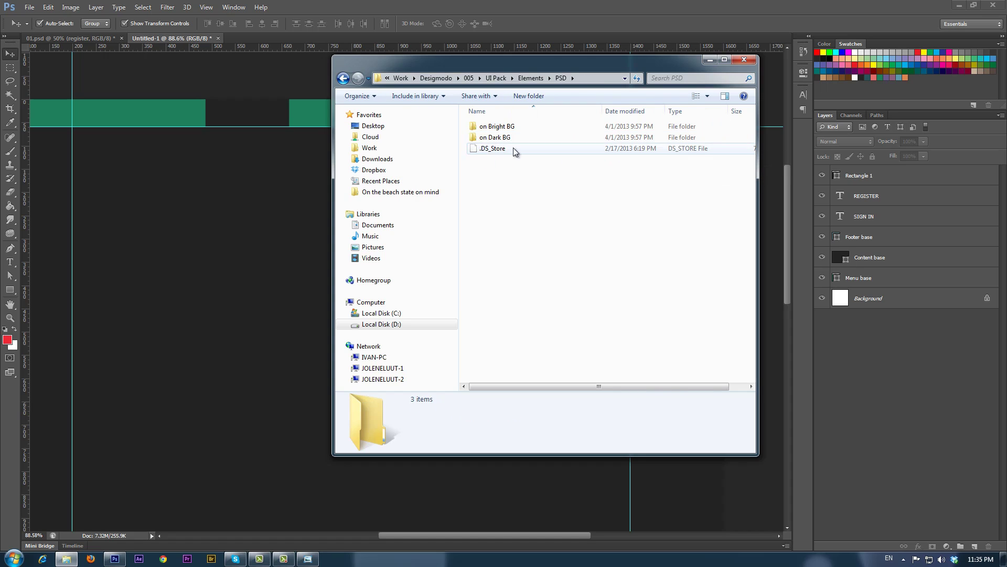
{"action": "double_click", "coordinate": [473, 137]}
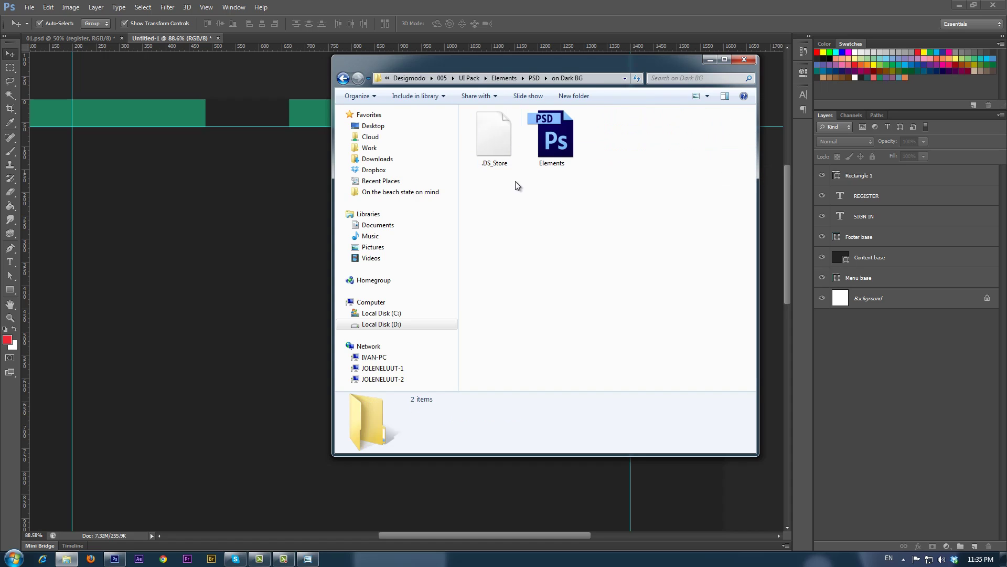
{"action": "double_click", "coordinate": [555, 155]}
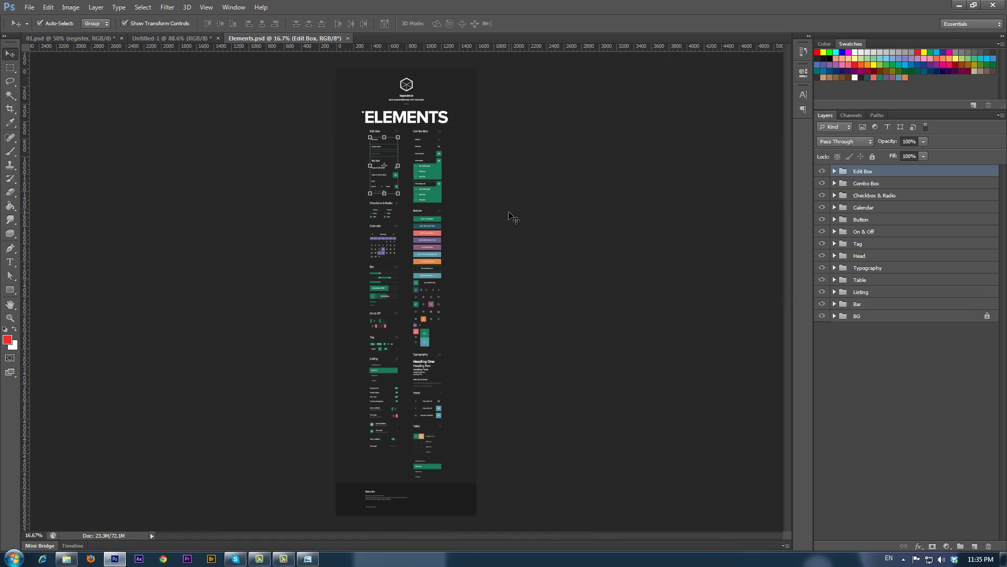
{"action": "left_click", "coordinate": [397, 151]}
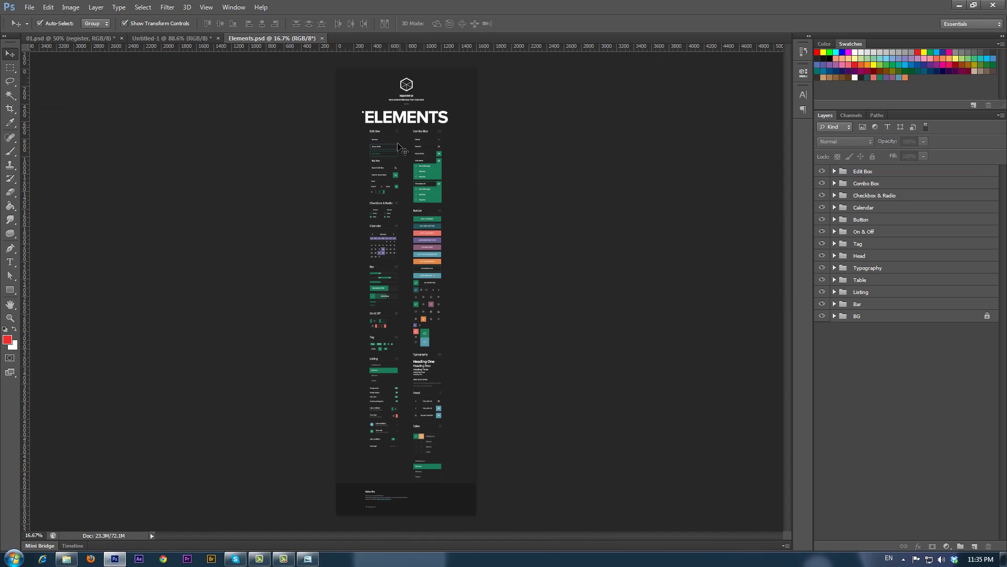
Step: Expand the Combo Box group, set auto-select to Layer, and select the three-line icon of the Normal combo box
{"action": "scroll", "coordinate": [407, 138], "scroll_direction": "up", "scroll_amount": 4}
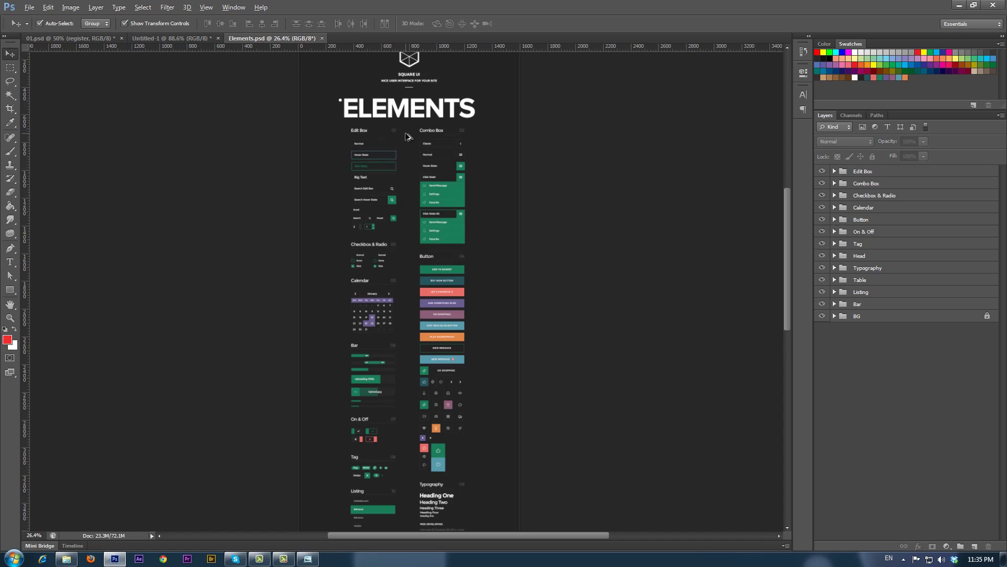
{"action": "scroll", "coordinate": [408, 137], "scroll_direction": "up", "scroll_amount": 2}
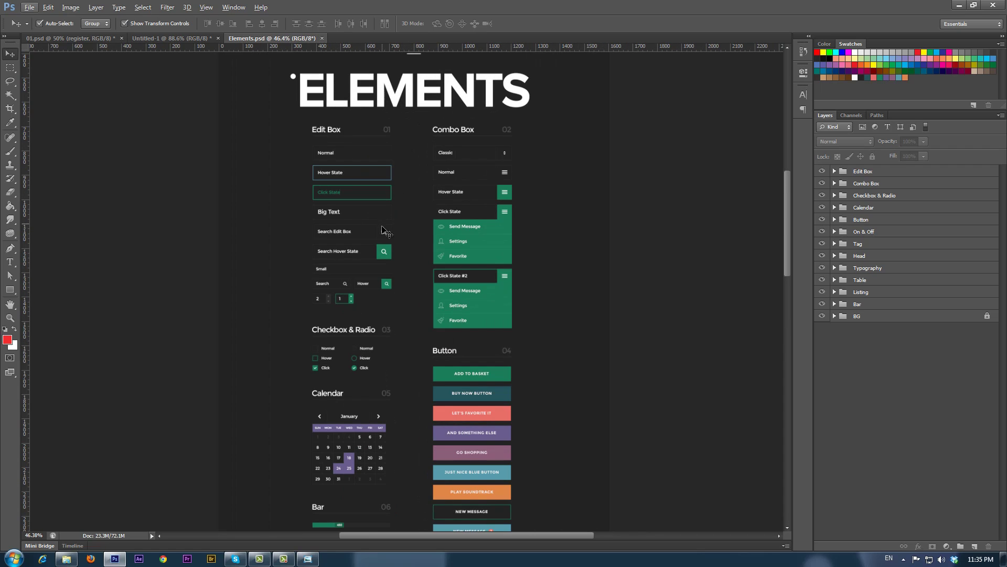
{"action": "left_click", "coordinate": [505, 175]}
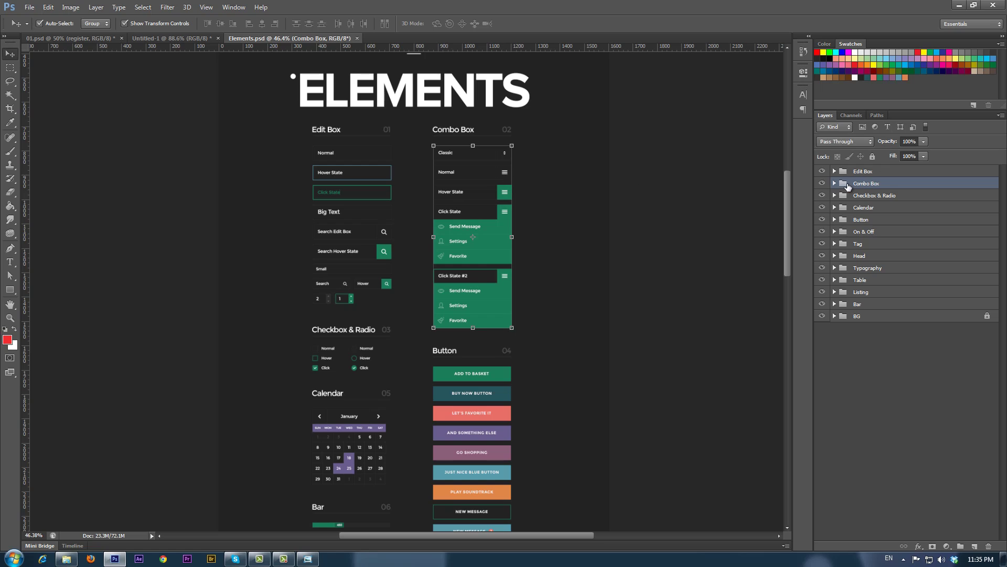
{"action": "left_click", "coordinate": [834, 183]}
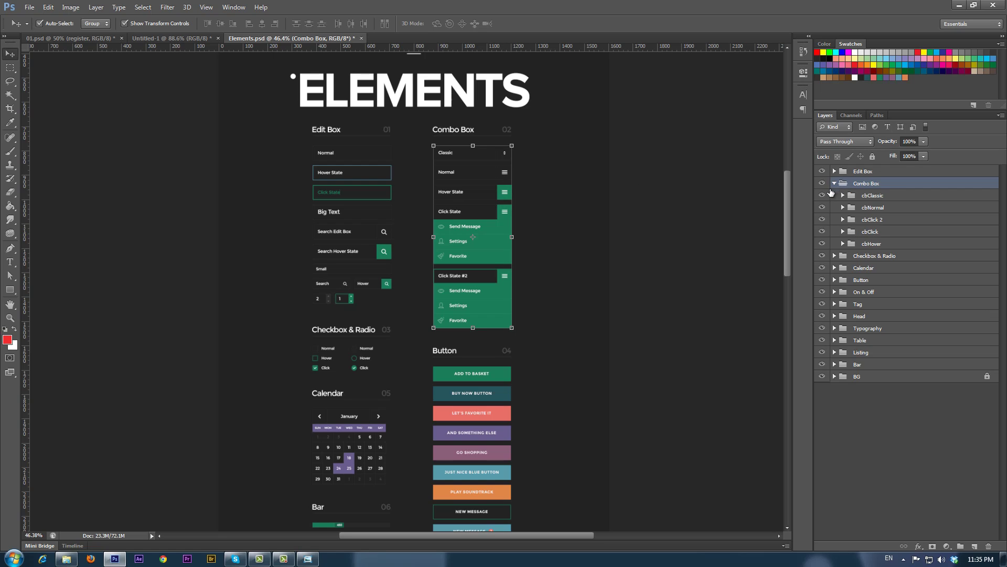
{"action": "left_click", "coordinate": [94, 24]}
{"action": "left_click", "coordinate": [90, 43]}
{"action": "left_click", "coordinate": [505, 173]}
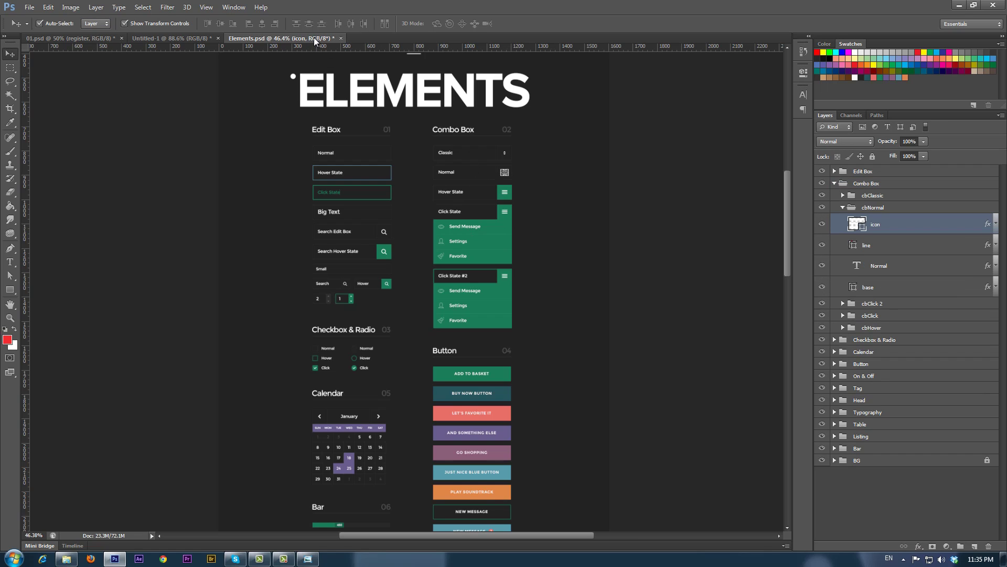
Step: Copy the icon into Untitled-1 onto the green bar just left of the dark rectangle, and close Elements.psd without saving
{"action": "left_click_drag", "start_coordinate": [314, 38], "coordinate": [204, 352]}
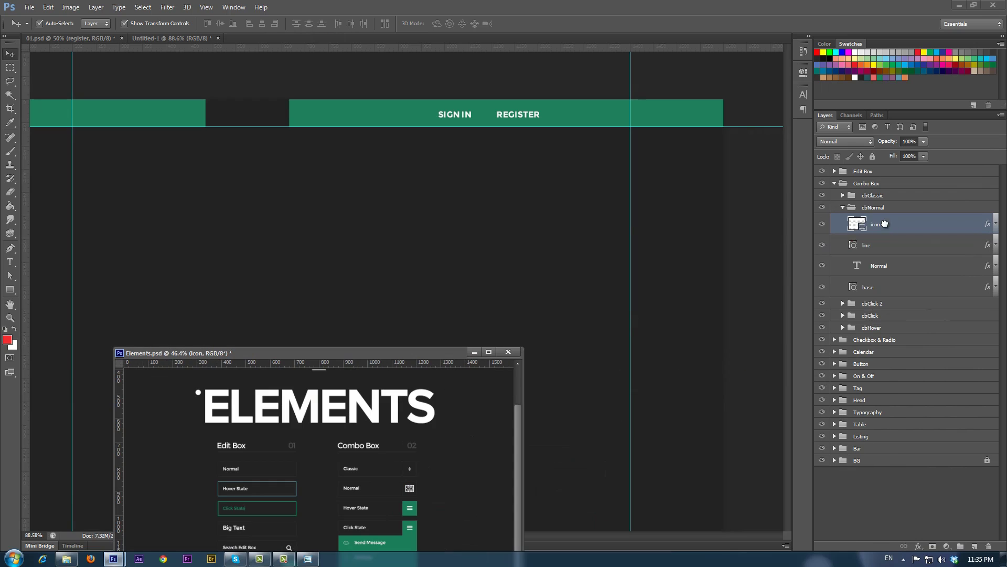
{"action": "left_click_drag", "start_coordinate": [874, 224], "coordinate": [217, 113]}
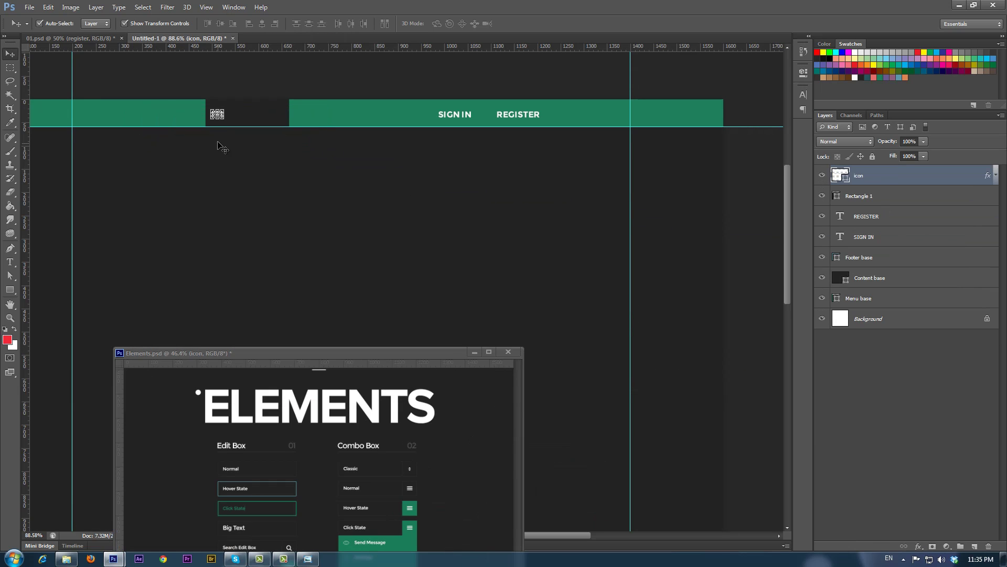
{"action": "left_click", "coordinate": [58, 23]}
{"action": "left_click_drag", "start_coordinate": [261, 152], "coordinate": [236, 153]}
{"action": "left_click", "coordinate": [508, 352]}
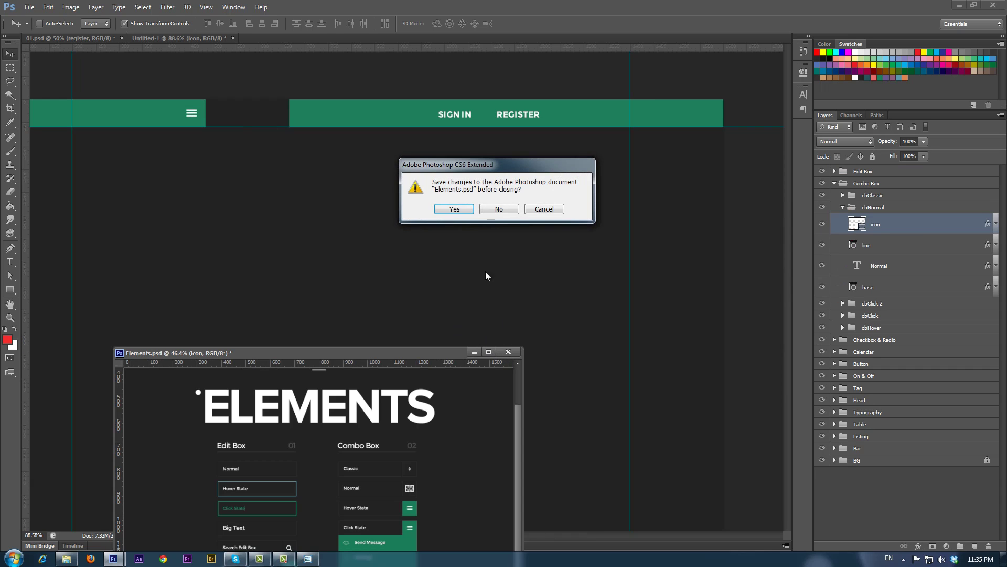
{"action": "left_click", "coordinate": [499, 210]}
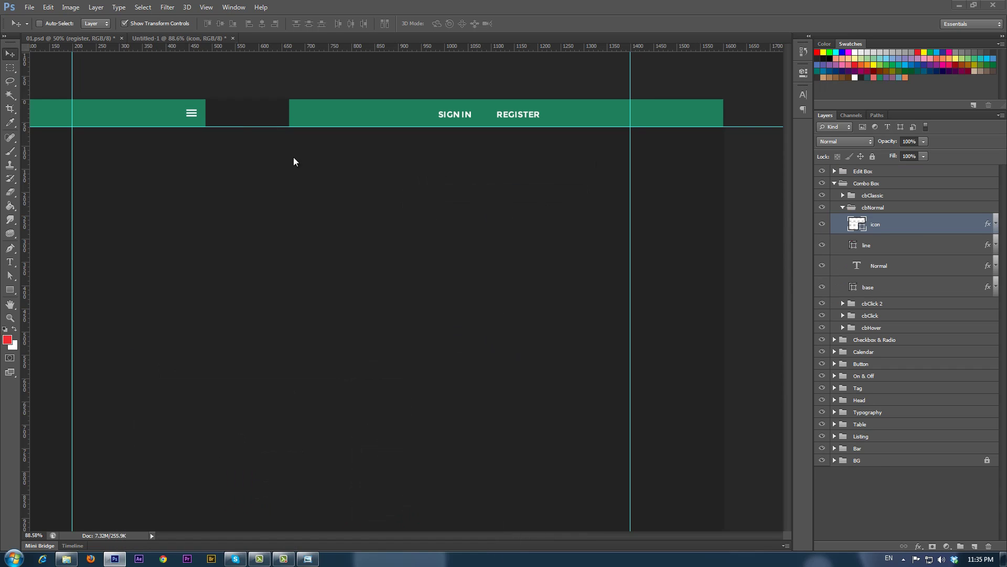
Step: Place the Logo file from the 005 folder into the page at the left end of the dark menu rectangle, around X 518, Y 30.5 px
{"action": "left_click", "coordinate": [69, 559]}
{"action": "left_click", "coordinate": [533, 79]}
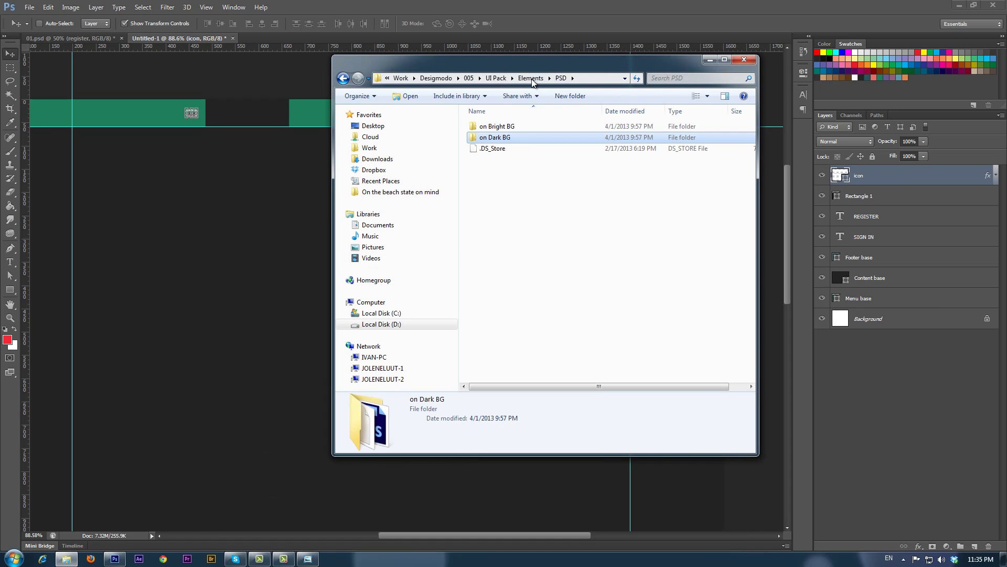
{"action": "left_click", "coordinate": [531, 79]}
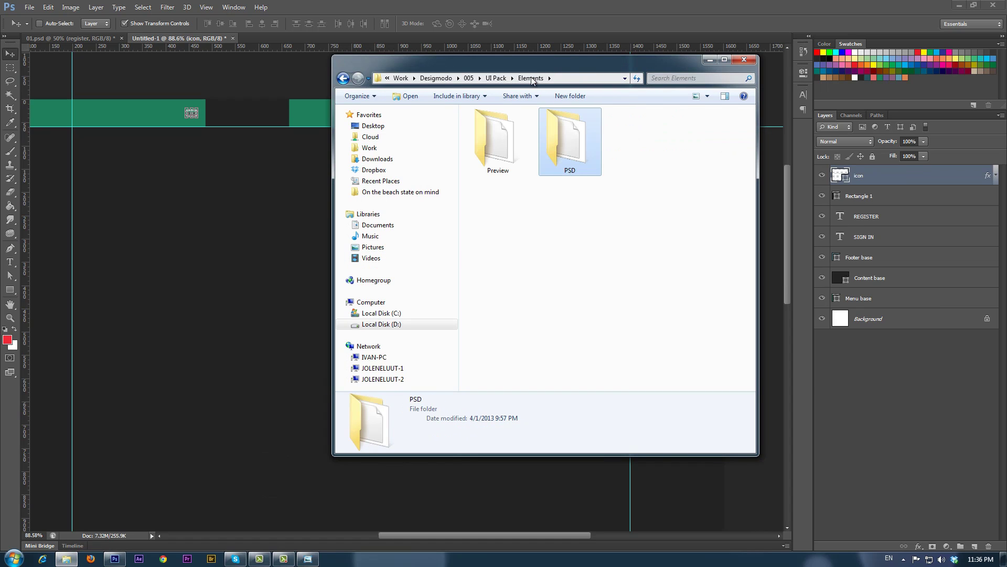
{"action": "left_click", "coordinate": [496, 78]}
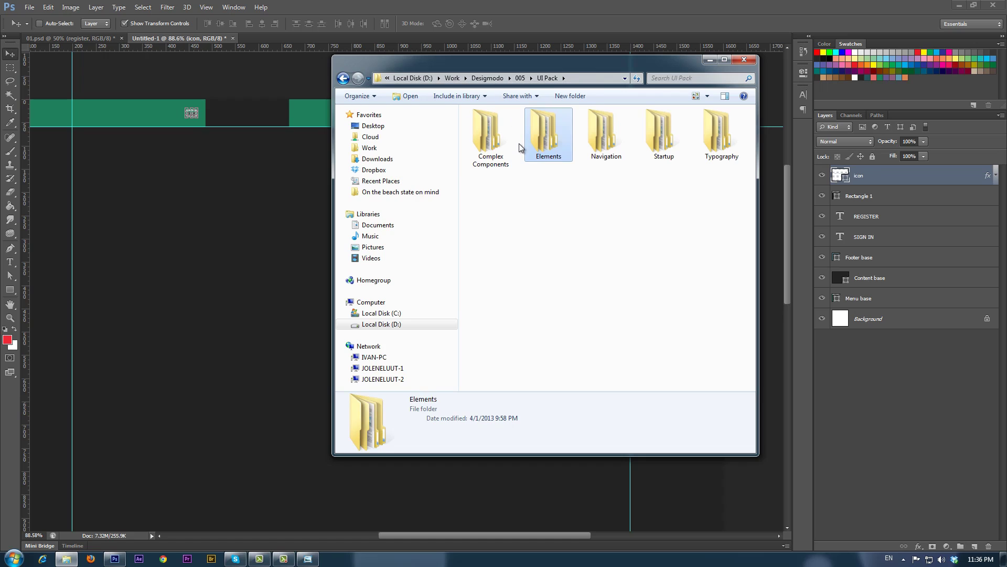
{"action": "left_click", "coordinate": [519, 78]}
{"action": "left_click_drag", "start_coordinate": [584, 131], "coordinate": [260, 159]}
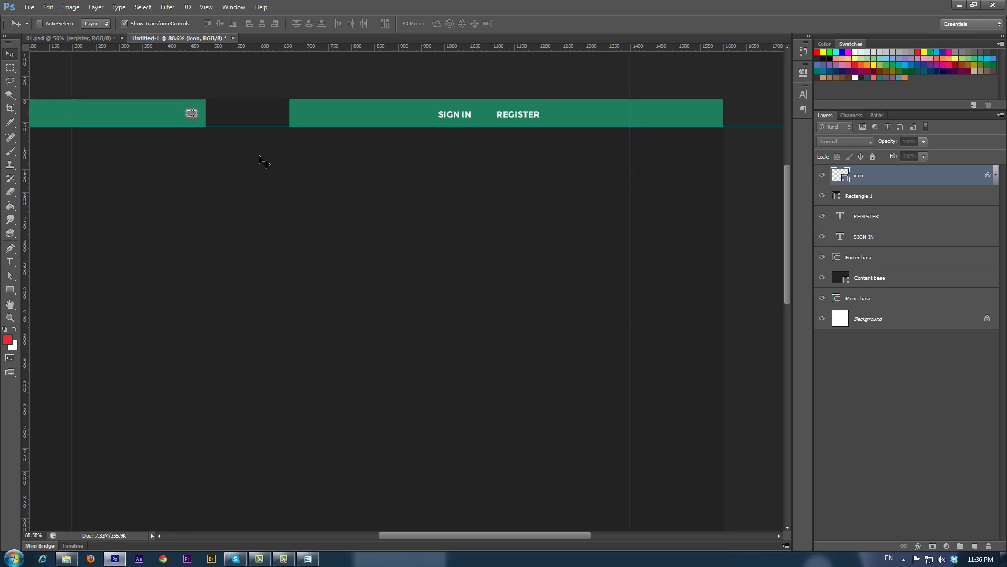
{"action": "left_click", "coordinate": [582, 320]}
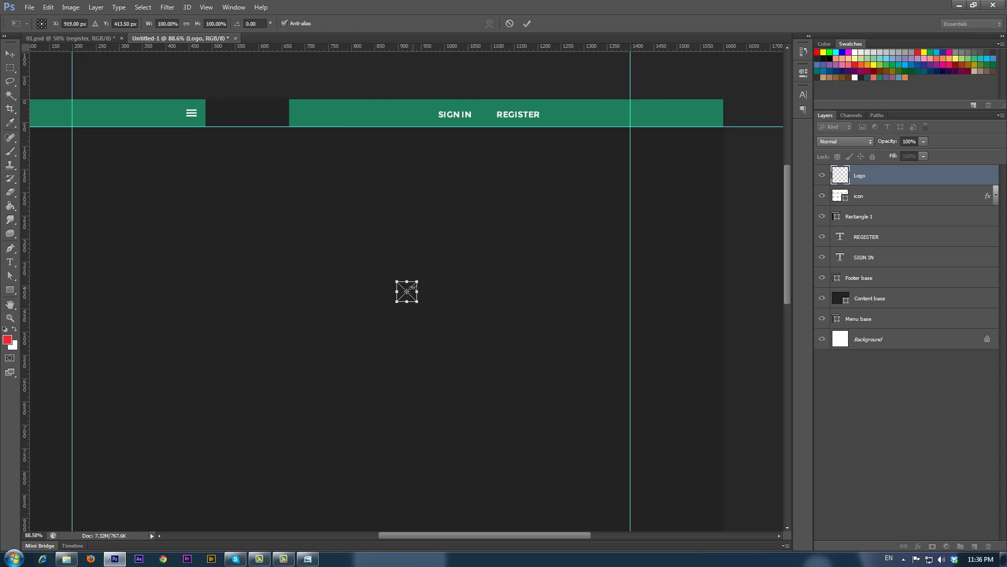
{"action": "left_click_drag", "start_coordinate": [414, 288], "coordinate": [227, 111]}
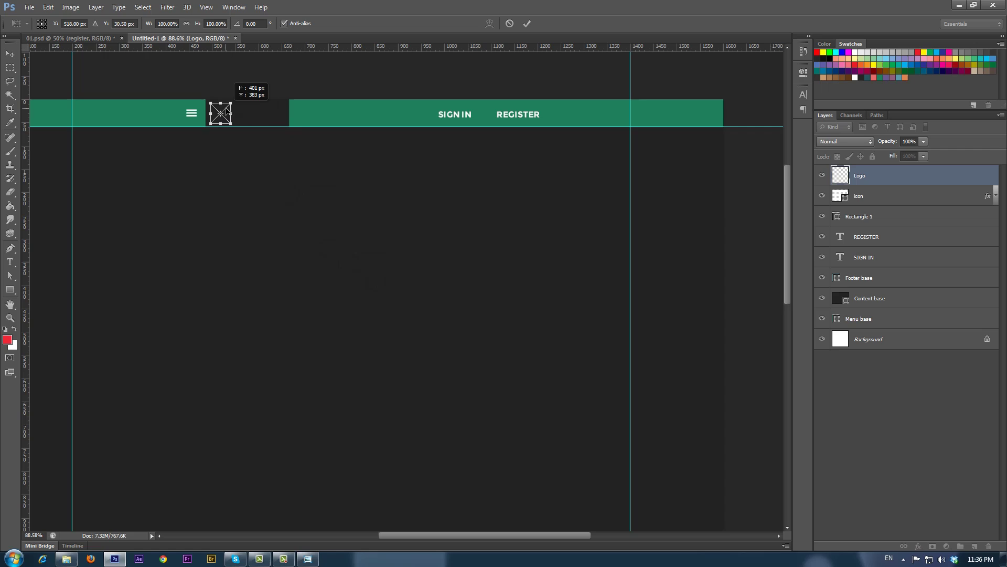
{"action": "left_click", "coordinate": [527, 23]}
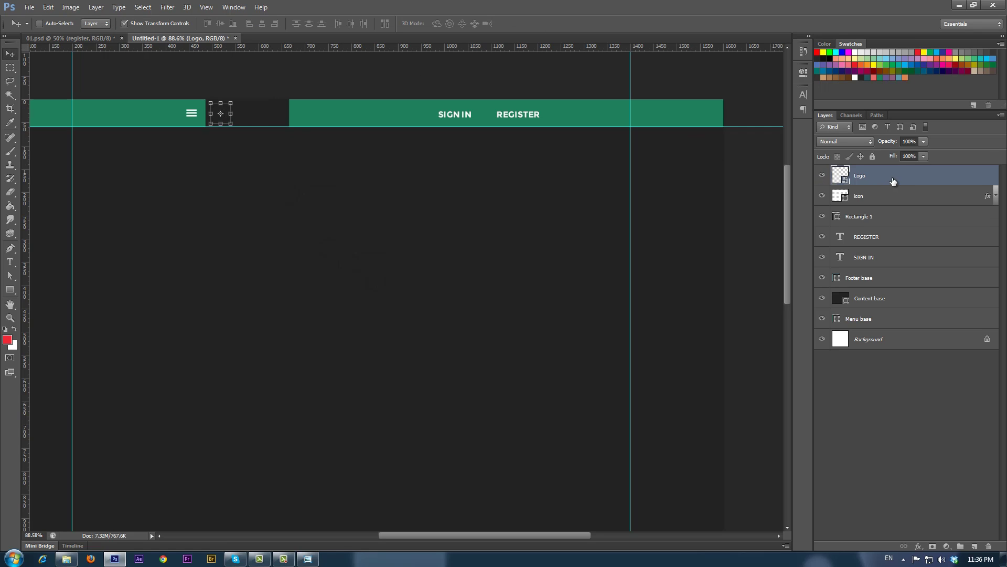
Step: Add a white (ffffff) Color Overlay at 100% opacity to the Logo layer
{"action": "double_click", "coordinate": [938, 177]}
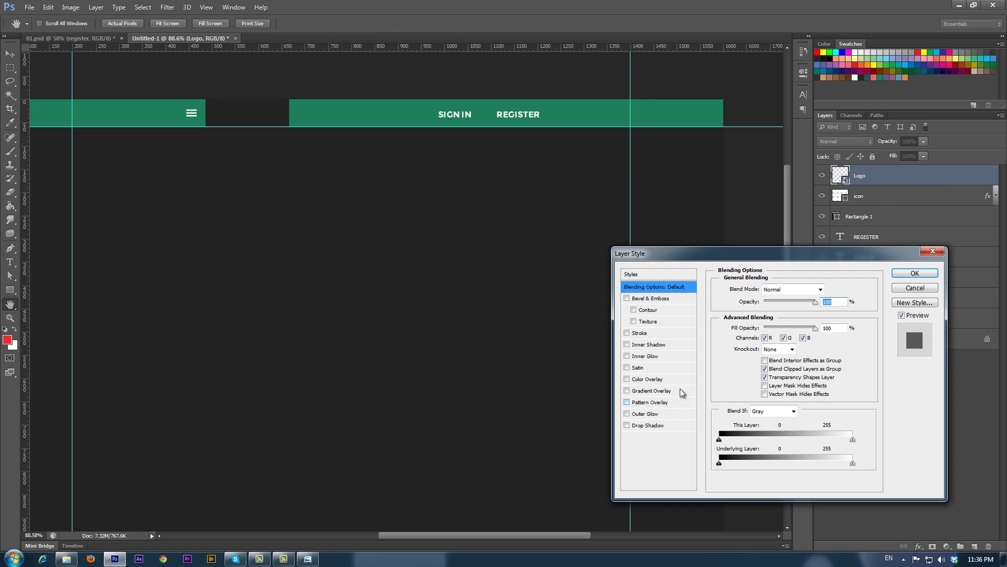
{"action": "left_click", "coordinate": [692, 378]}
{"action": "left_click", "coordinate": [830, 289]}
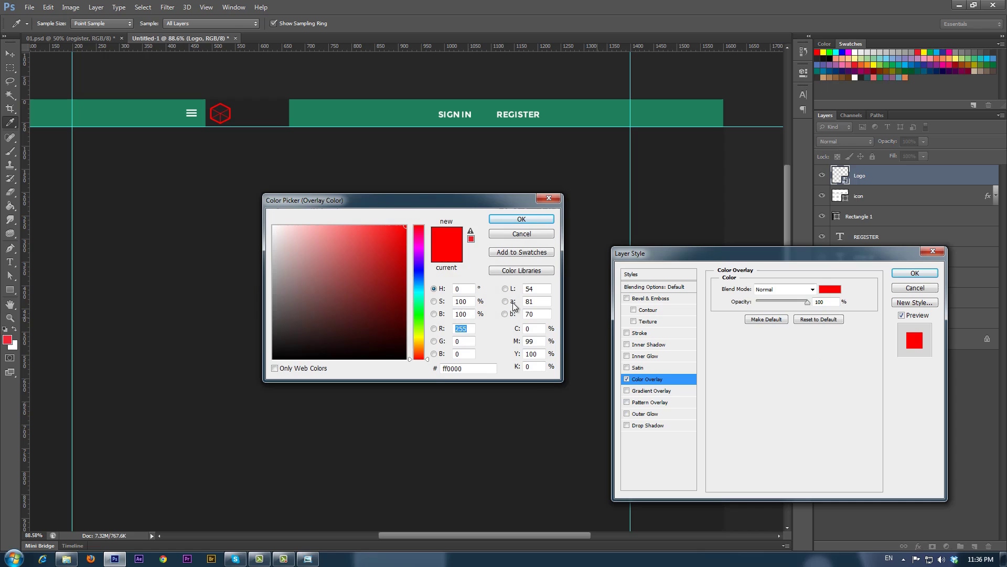
{"action": "left_click_drag", "start_coordinate": [280, 234], "coordinate": [268, 225]}
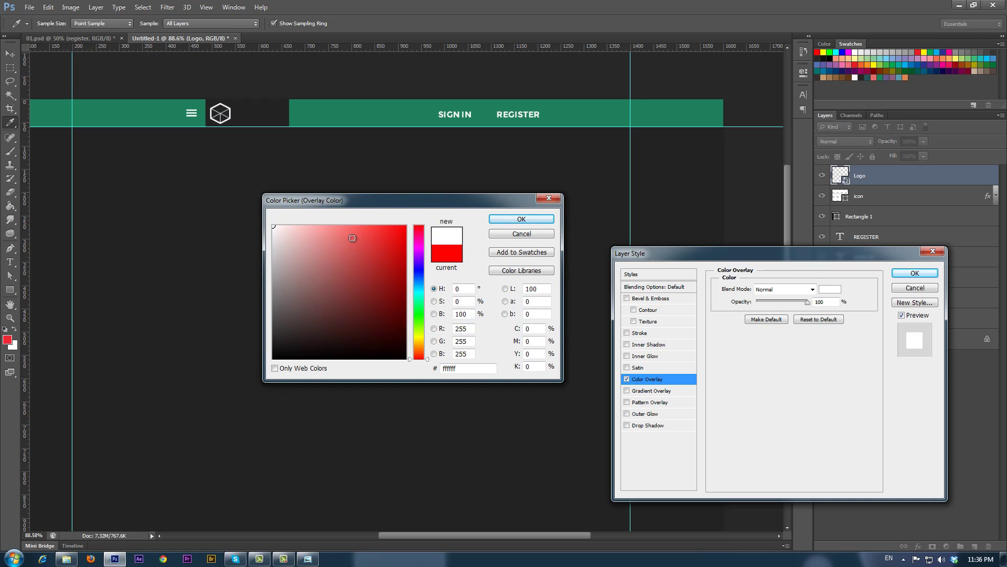
{"action": "left_click", "coordinate": [521, 221]}
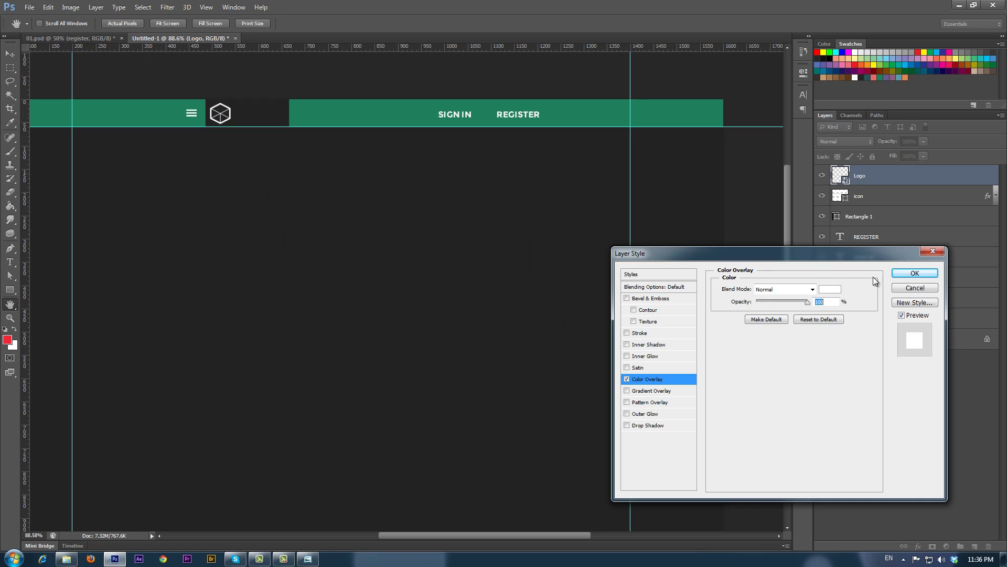
{"action": "left_click", "coordinate": [911, 277]}
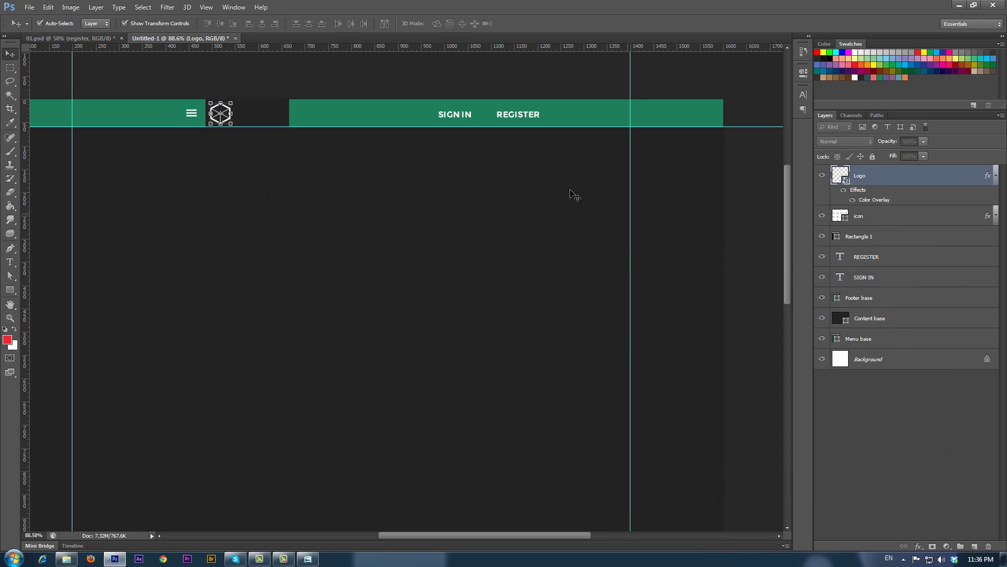
Step: Duplicate the SIGN IN label onto the dark rectangle beside the logo and move the copy above all other layers
{"action": "left_click", "coordinate": [462, 114]}
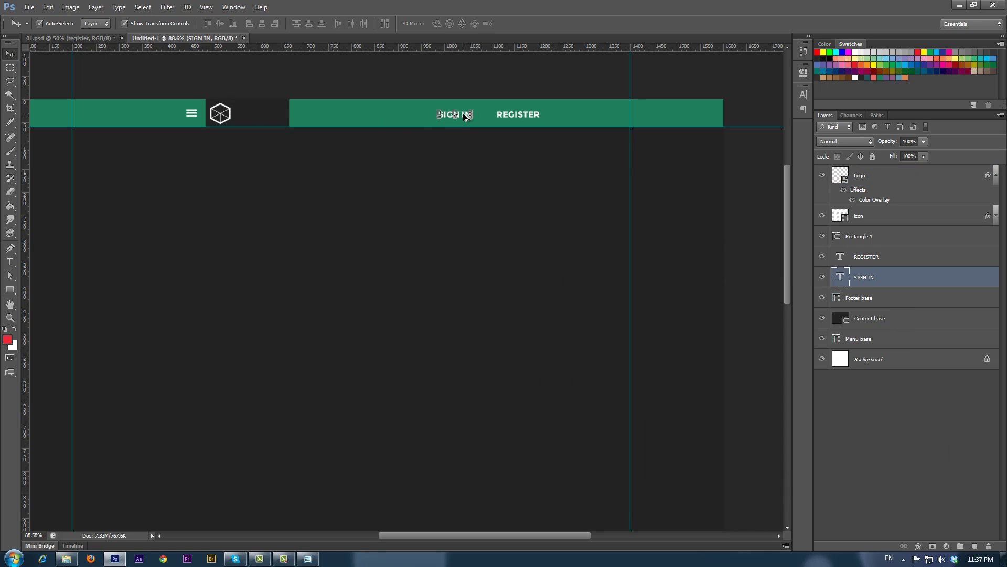
{"action": "left_click_drag", "start_coordinate": [454, 117], "coordinate": [264, 117]}
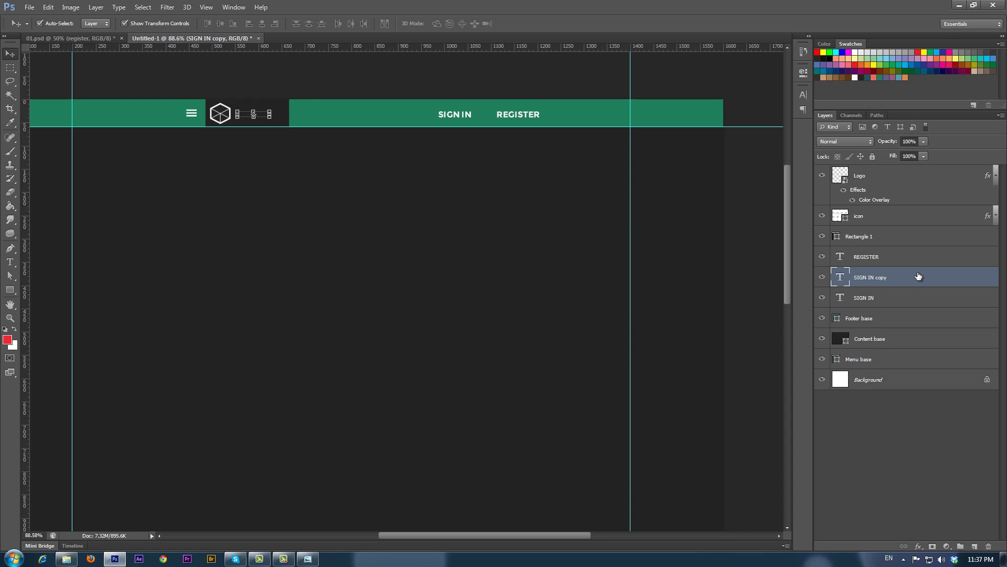
{"action": "left_click_drag", "start_coordinate": [919, 277], "coordinate": [923, 172]}
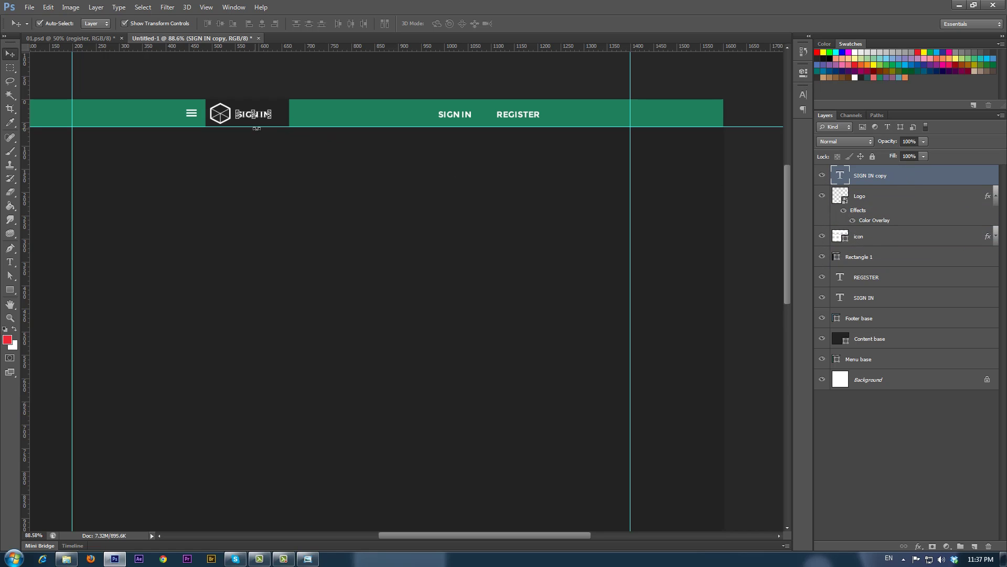
Step: Change the copied label's text to SQUARE
{"action": "key", "text": "t"}
{"action": "left_click", "coordinate": [264, 114]}
{"action": "key", "text": "ctrl+a"}
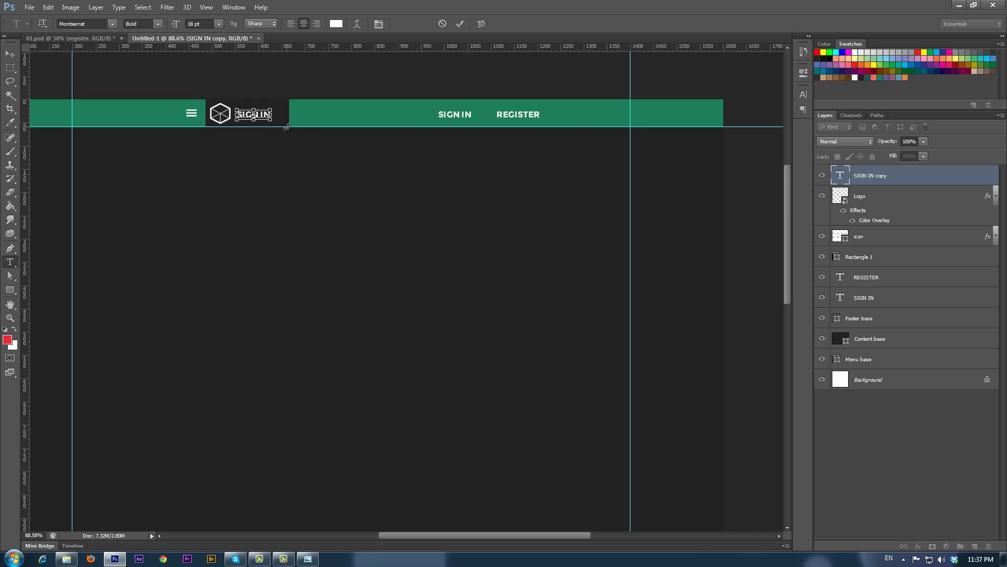
{"action": "type", "text": "SQU"}
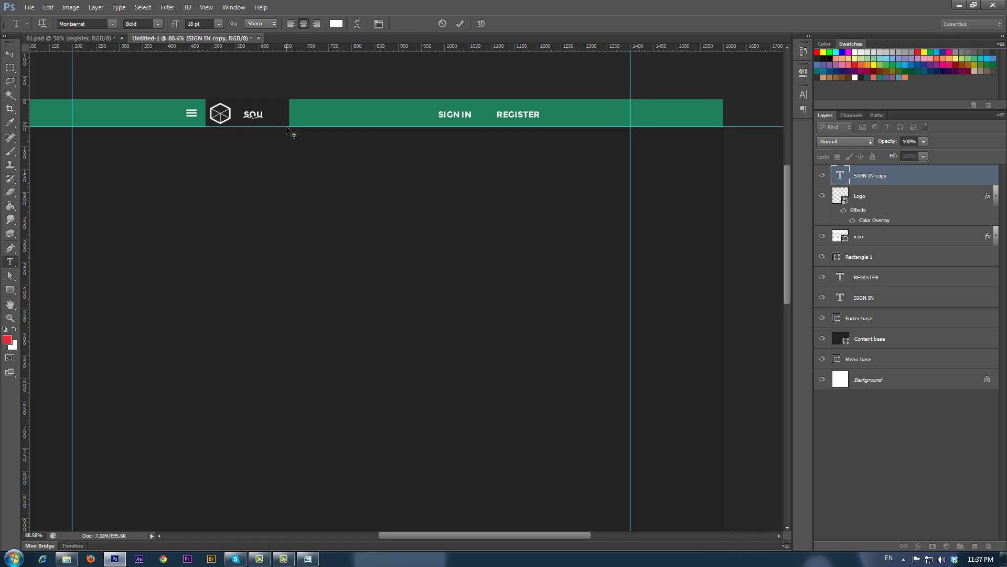
{"action": "type", "text": "ARE"}
{"action": "left_click", "coordinate": [460, 24]}
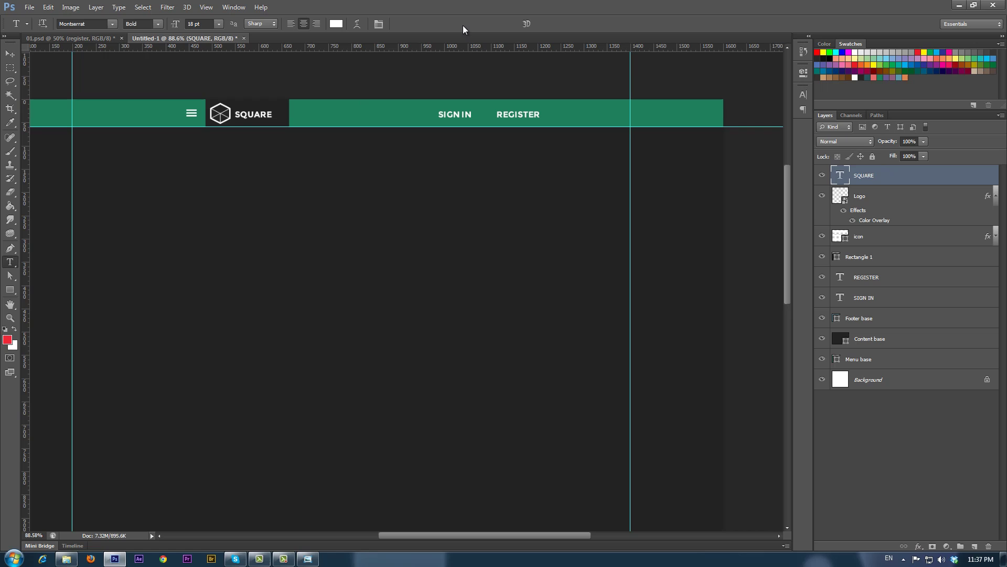
Step: Shift the SQUARE label slightly right, away from the logo, and scale the cube logo down a little
{"action": "left_click", "coordinate": [10, 54]}
{"action": "left_click_drag", "start_coordinate": [262, 117], "coordinate": [270, 116]}
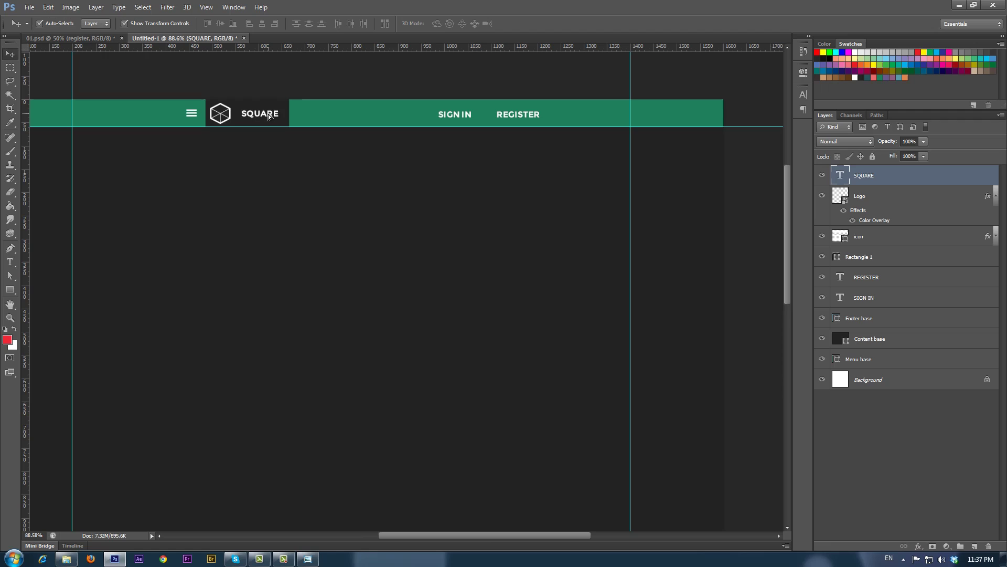
{"action": "left_click", "coordinate": [224, 120]}
{"action": "left_click_drag", "start_coordinate": [231, 102], "coordinate": [265, 115]}
{"action": "left_click", "coordinate": [527, 23]}
Step: Group the SQUARE label, the Logo layer and Rectangle 1, and name the group LOGO
{"action": "left_click", "coordinate": [890, 197], "text": "shift"}
{"action": "key", "text": "ctrl+g"}
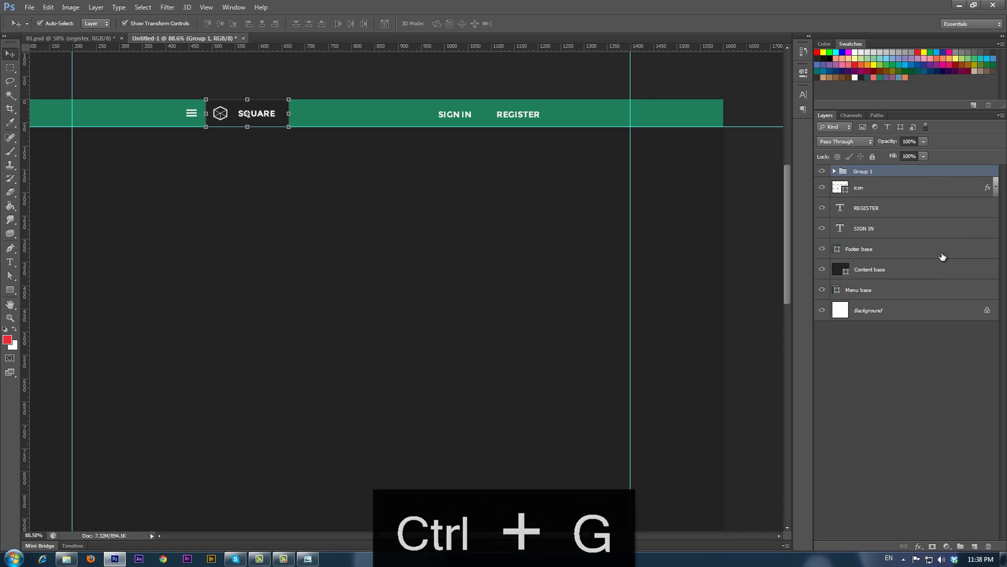
{"action": "double_click", "coordinate": [863, 171]}
{"action": "type", "text": "lOGO"}
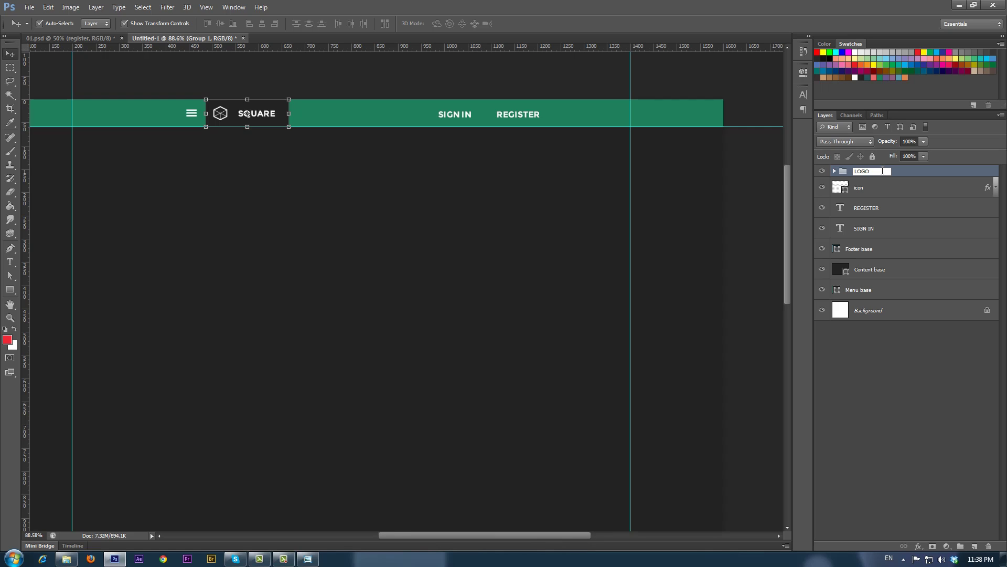
{"action": "key", "text": "Return"}
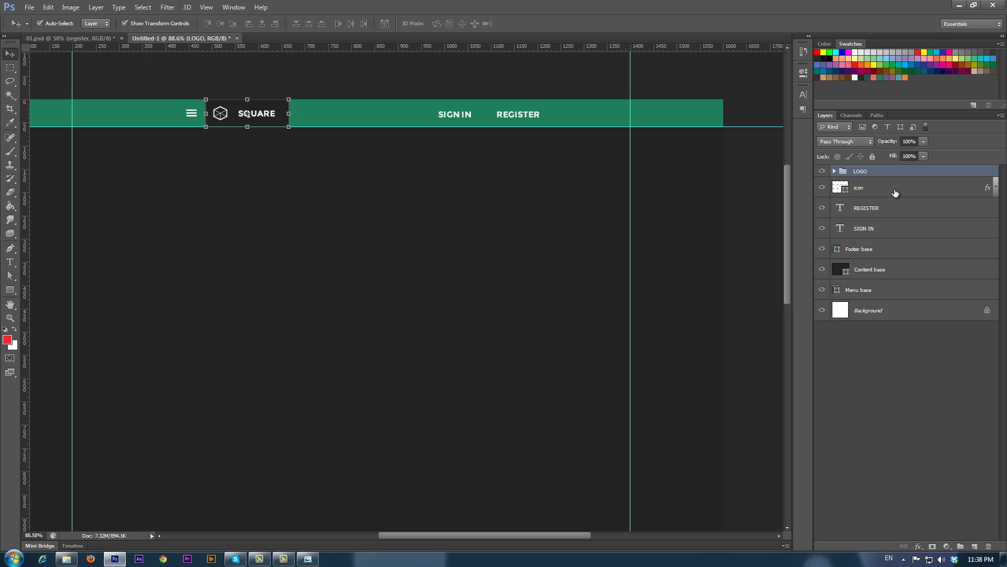
Step: Group the LOGO group with the icon, REGISTER, SIGN IN and Menu base layers, and name the group MENU
{"action": "left_click", "coordinate": [899, 233], "text": "shift"}
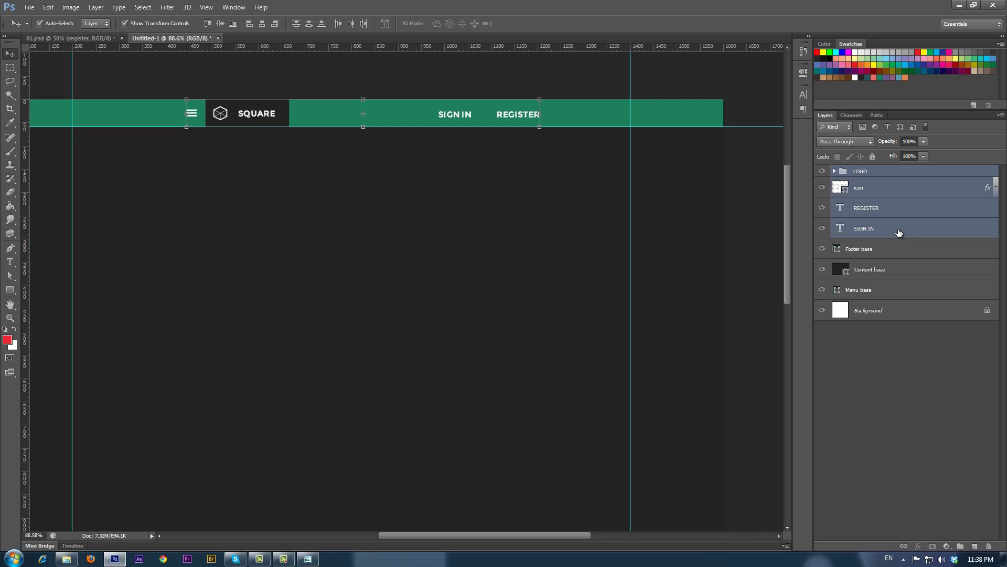
{"action": "left_click", "coordinate": [896, 291], "text": "ctrl"}
{"action": "key", "text": "ctrl+g"}
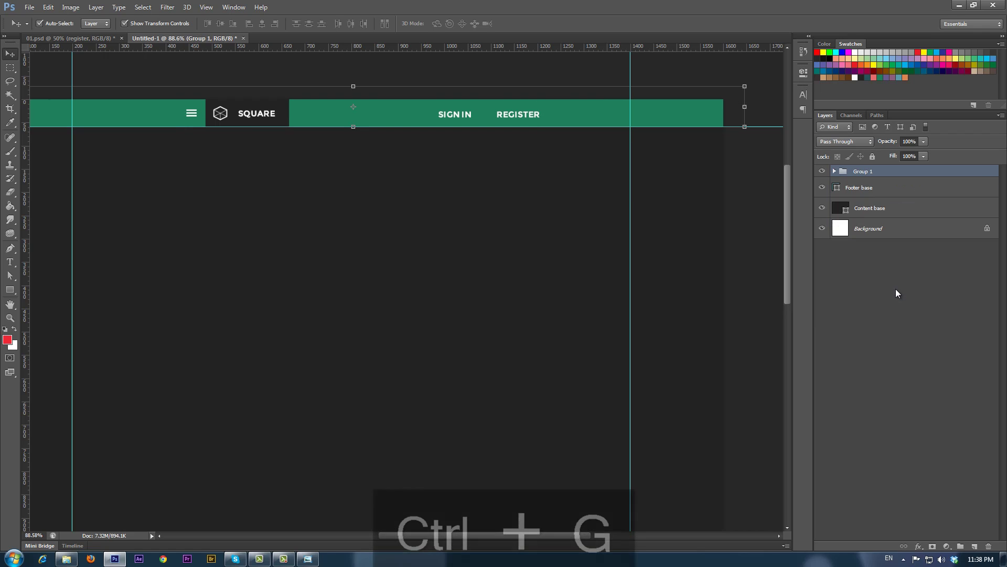
{"action": "double_click", "coordinate": [866, 171]}
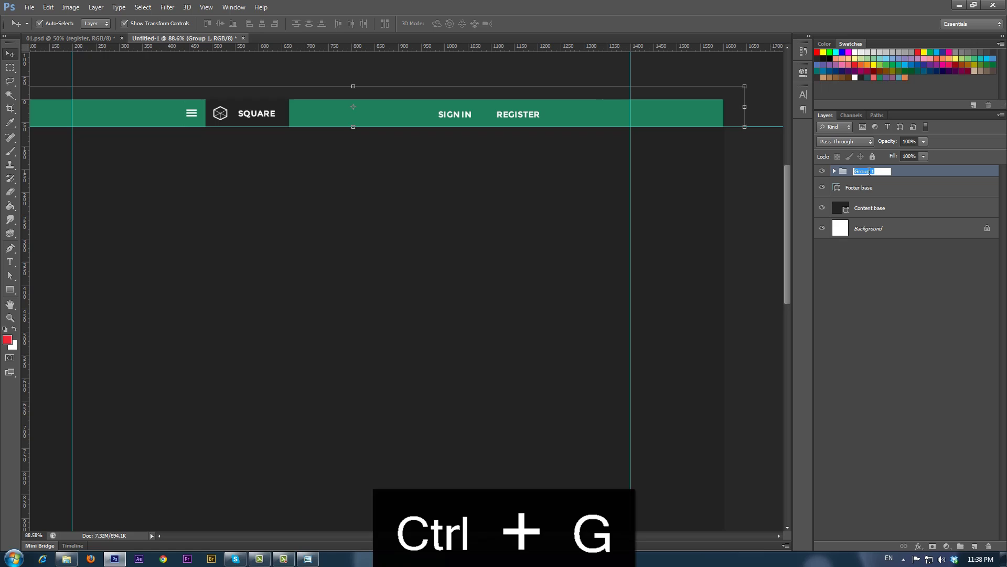
{"action": "type", "text": "MENU"}
{"action": "key", "text": "Return"}
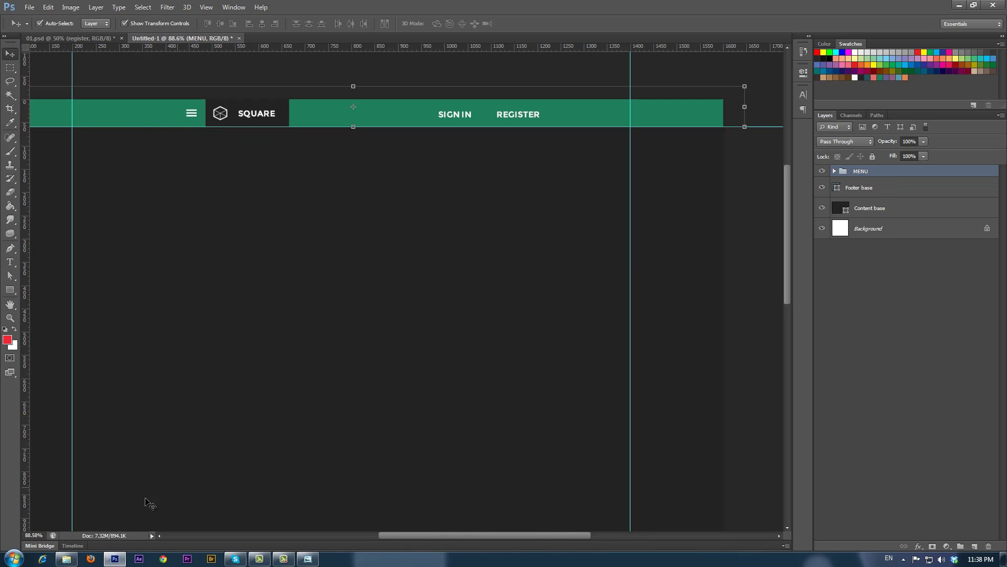
Step: Open Typography.psd from the UI Pack's Typography folder and copy its Header group into the page layout document
{"action": "left_click", "coordinate": [65, 557]}
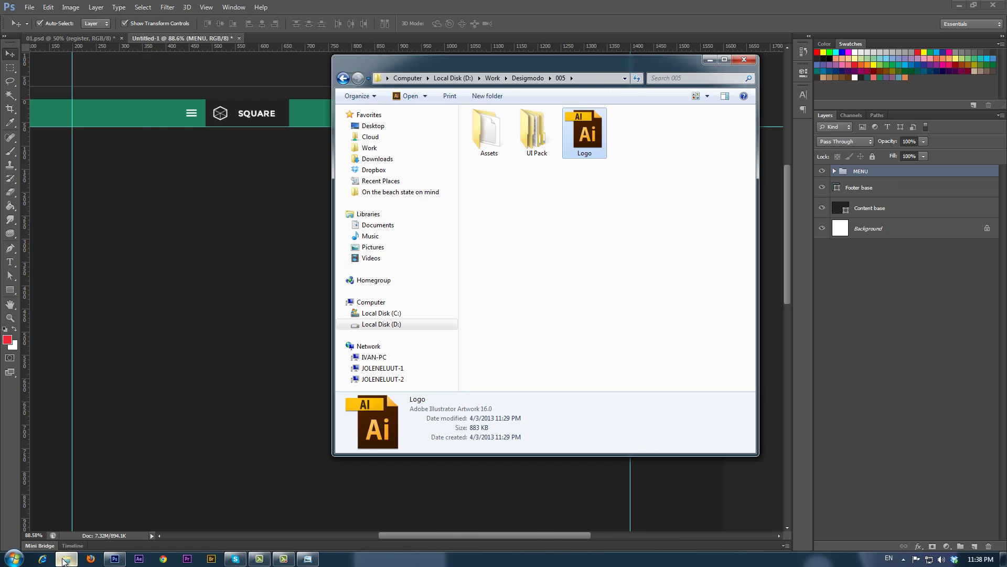
{"action": "double_click", "coordinate": [542, 124]}
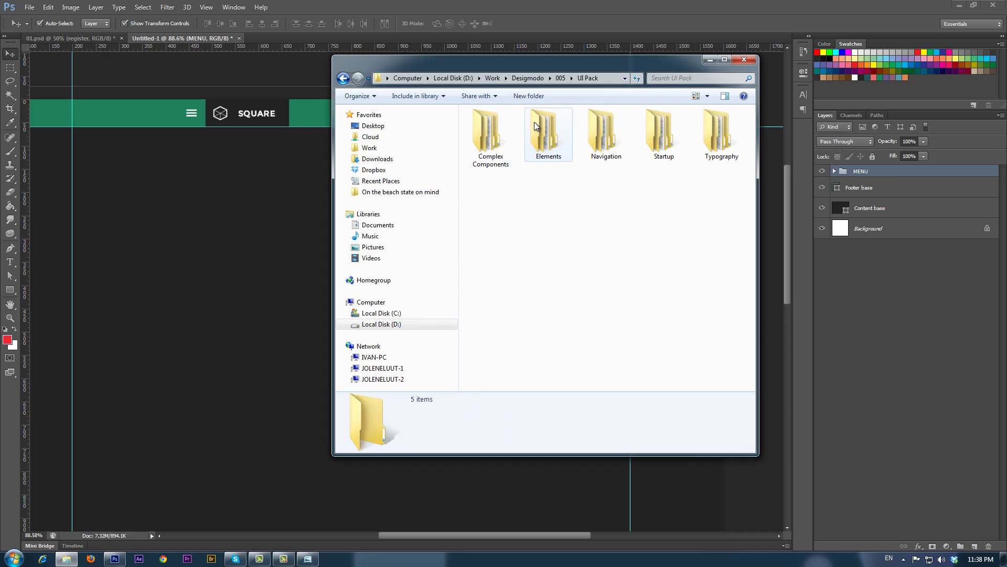
{"action": "double_click", "coordinate": [719, 131]}
{"action": "double_click", "coordinate": [487, 138]}
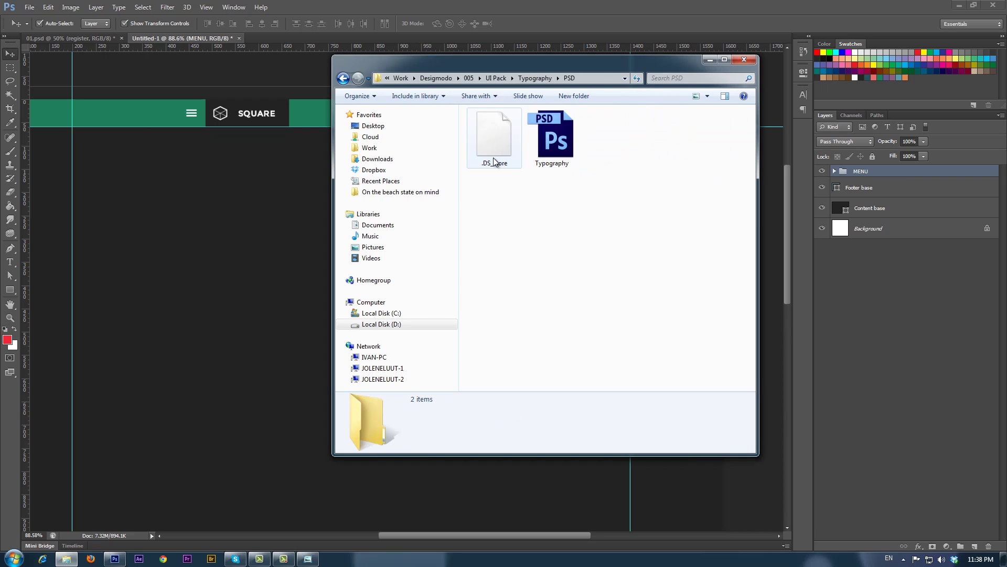
{"action": "double_click", "coordinate": [552, 135]}
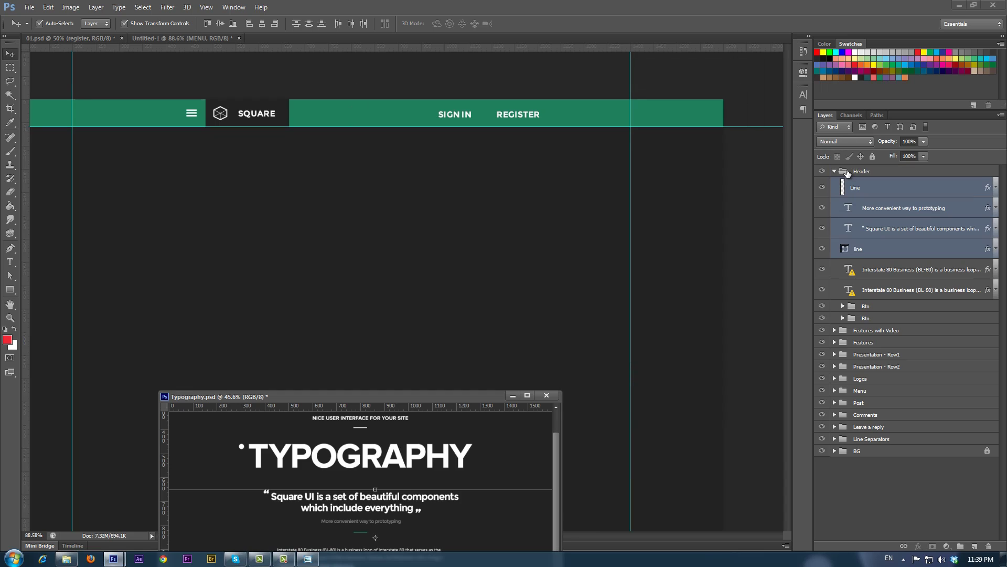
{"action": "left_click_drag", "start_coordinate": [861, 171], "coordinate": [352, 238]}
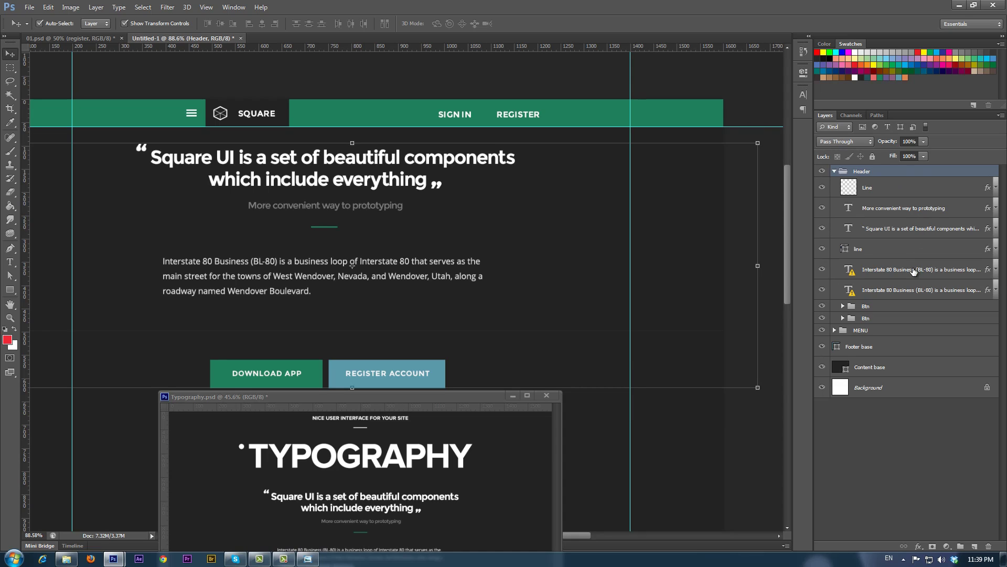
Step: Delete the two Interstate 80 text layers and both Btn groups from the Header group
{"action": "left_click", "coordinate": [913, 318]}
{"action": "left_click", "coordinate": [912, 306], "text": "shift"}
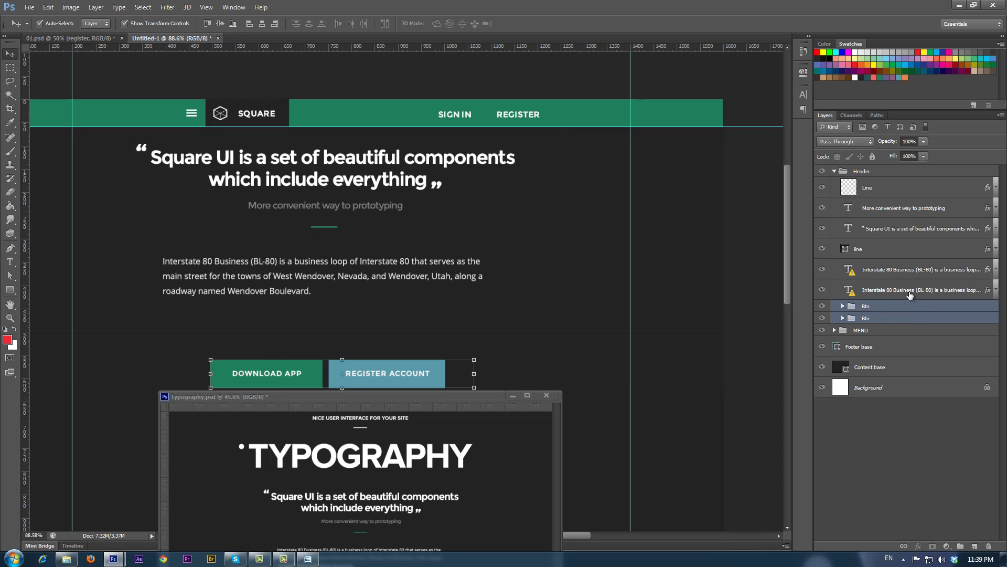
{"action": "left_click", "coordinate": [909, 291], "text": "shift"}
{"action": "left_click", "coordinate": [908, 269], "text": "shift"}
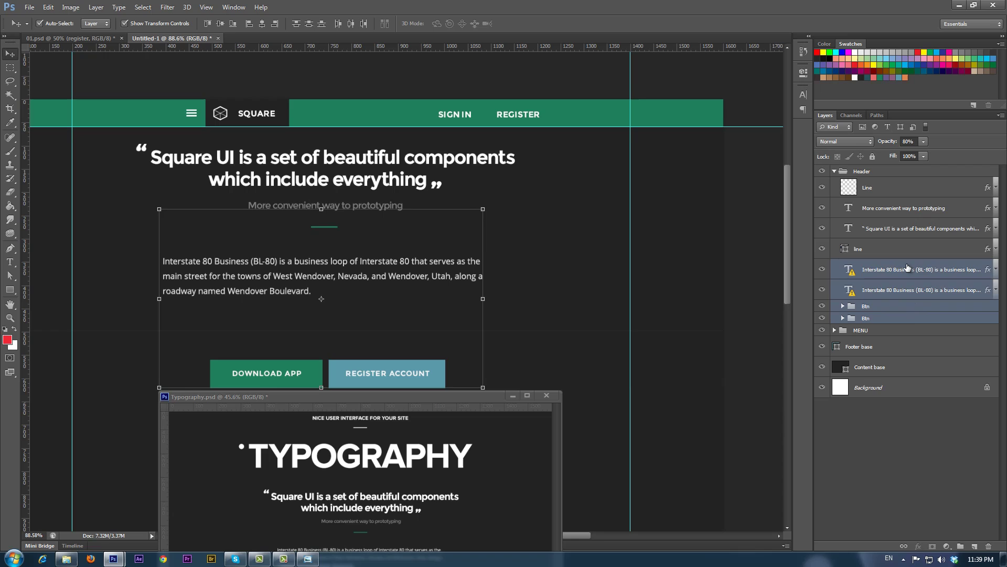
{"action": "key", "text": "Delete"}
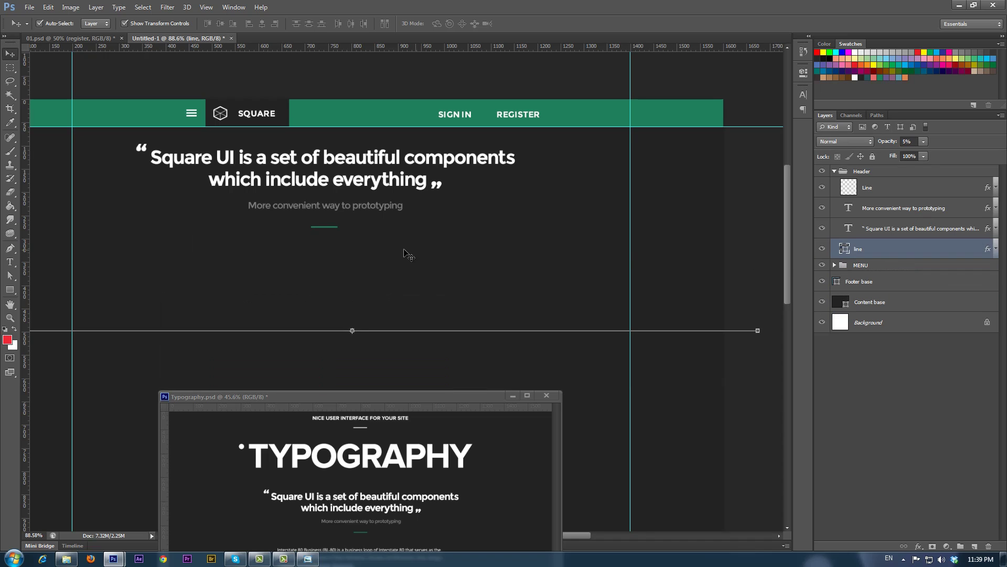
Step: Set Auto-Select to Group and move the collapsed Header group down and slightly right below the menu bar
{"action": "left_click", "coordinate": [835, 172]}
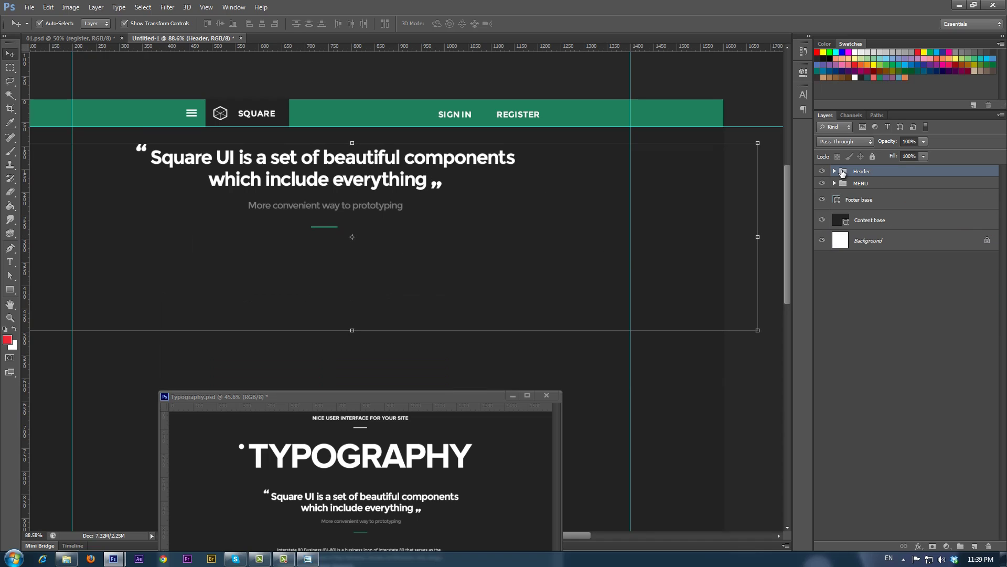
{"action": "left_click", "coordinate": [93, 34]}
{"action": "left_click_drag", "start_coordinate": [353, 183], "coordinate": [371, 244]}
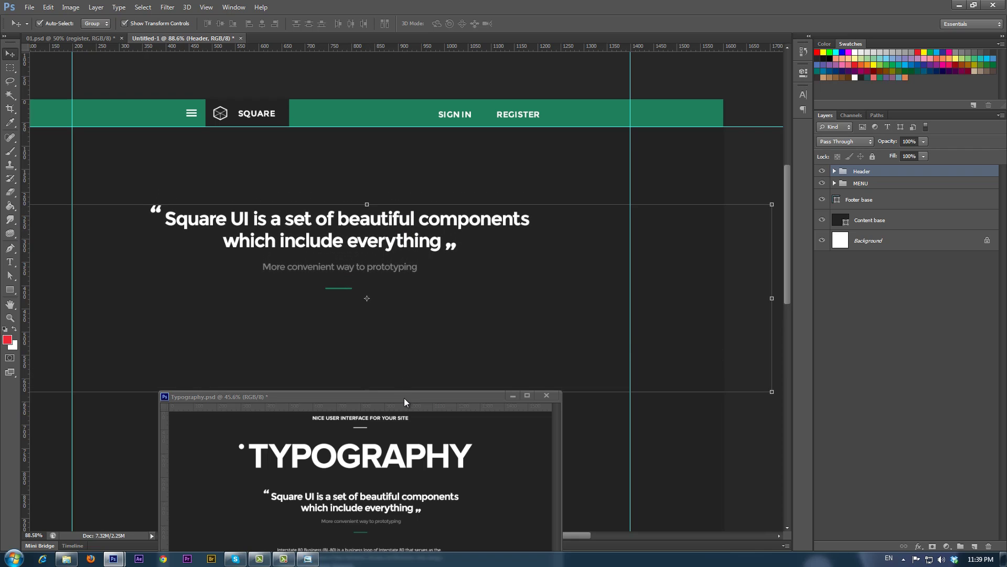
Step: Copy the Features group from Typography.psd into the page layout, keeping the source window clear of the content area
{"action": "left_click_drag", "start_coordinate": [404, 398], "coordinate": [258, 140]}
{"action": "left_click", "coordinate": [303, 403]}
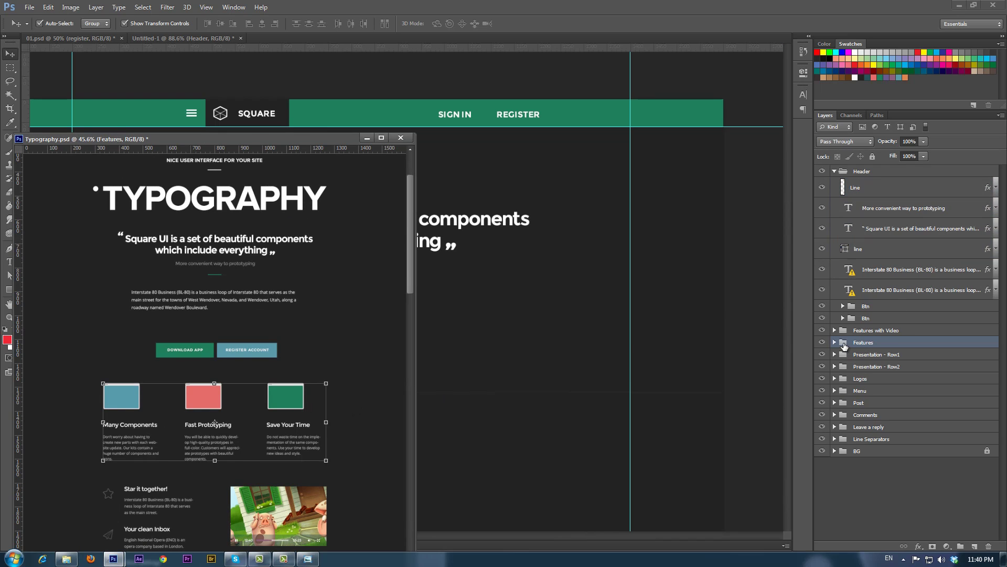
{"action": "left_click_drag", "start_coordinate": [851, 343], "coordinate": [485, 344]}
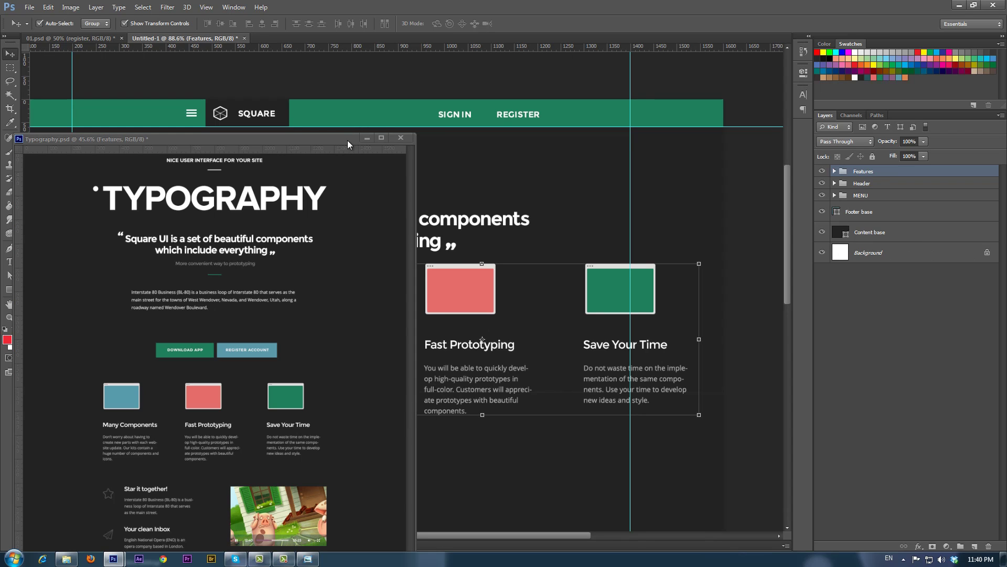
{"action": "left_click_drag", "start_coordinate": [348, 140], "coordinate": [328, 461]}
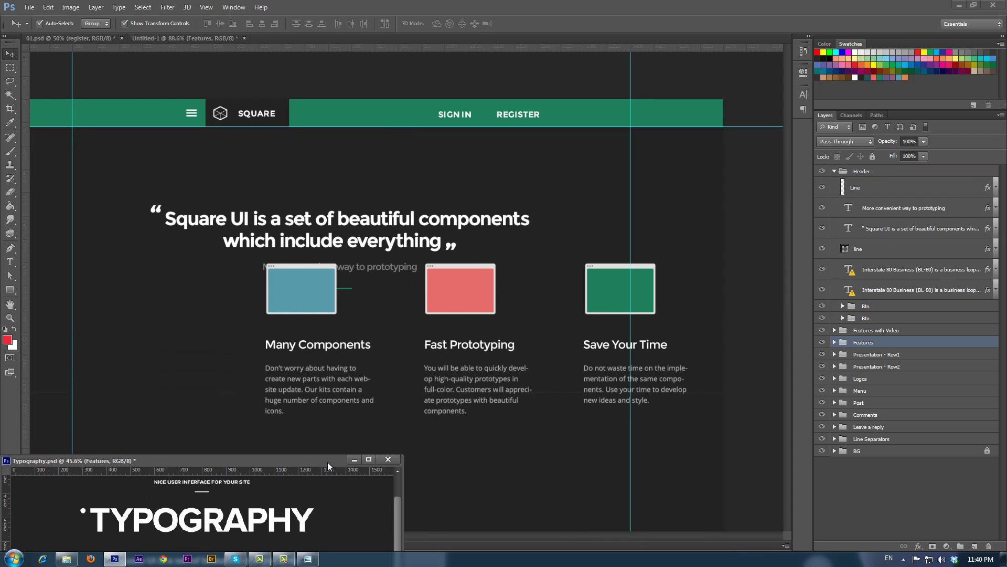
Step: Place the Features group centred below the header text, and move the Header group up closer to the menu bar
{"action": "left_click", "coordinate": [469, 297]}
{"action": "left_click_drag", "start_coordinate": [464, 296], "coordinate": [342, 366]}
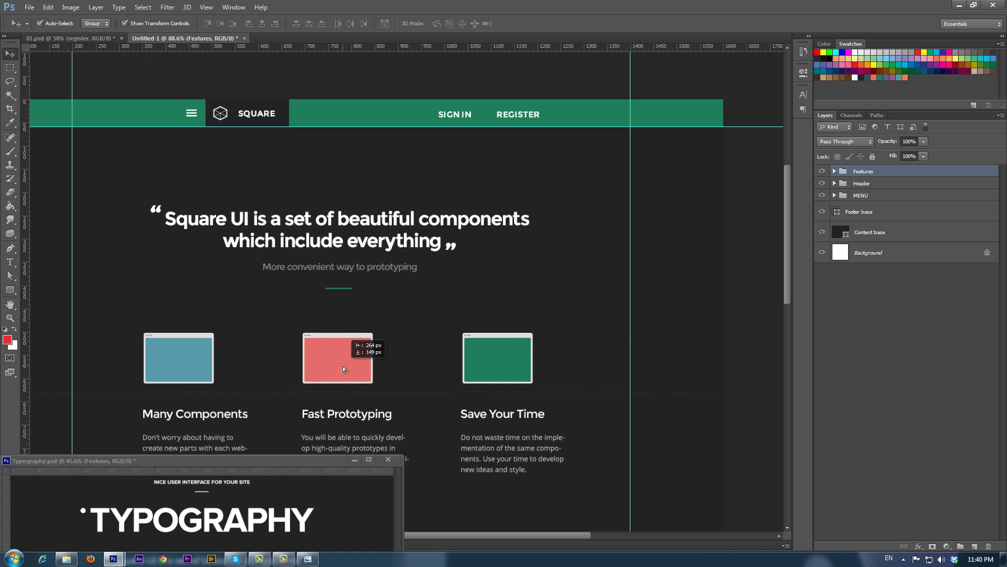
{"action": "scroll", "coordinate": [325, 332], "scroll_direction": "down", "scroll_amount": 4}
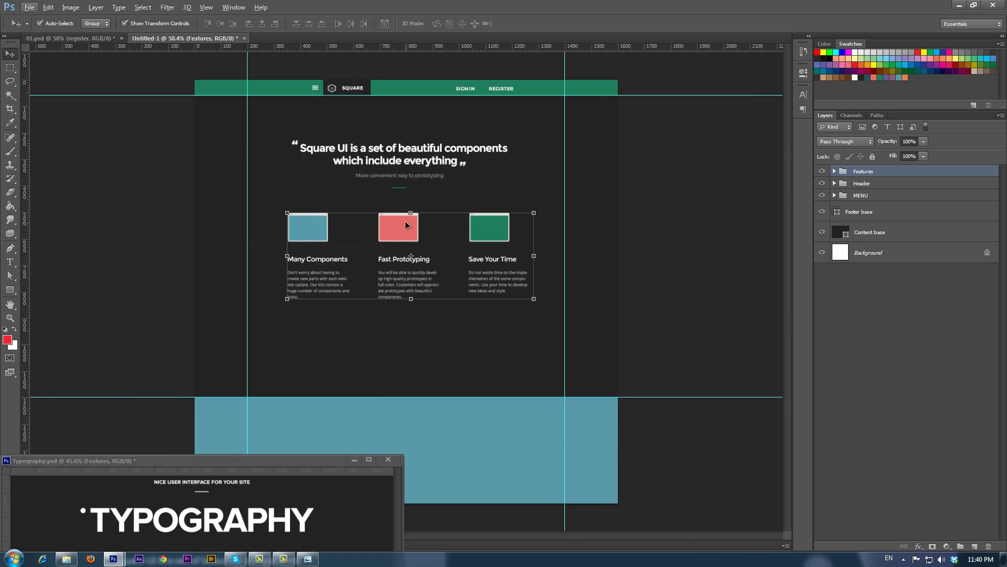
{"action": "left_click_drag", "start_coordinate": [407, 222], "coordinate": [404, 222]}
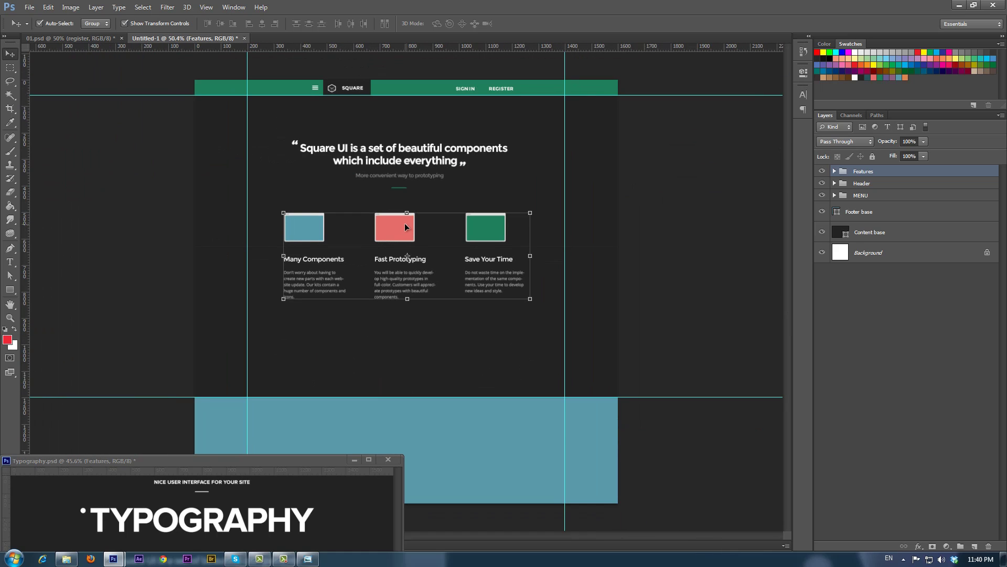
{"action": "left_click_drag", "start_coordinate": [425, 164], "coordinate": [425, 146]}
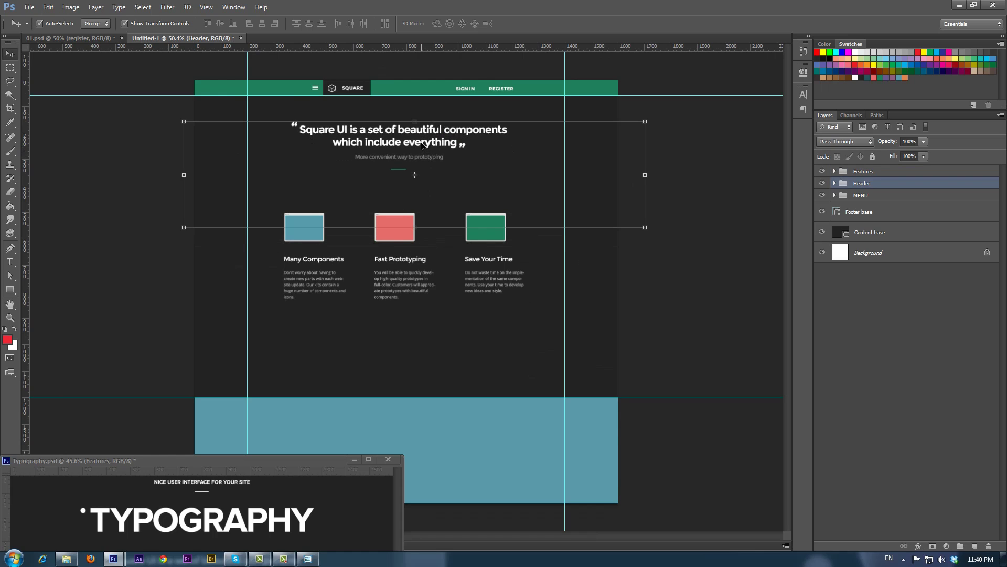
Step: Replace the header quote text with "Make things simple"
{"action": "key", "text": "t"}
{"action": "left_click", "coordinate": [421, 146]}
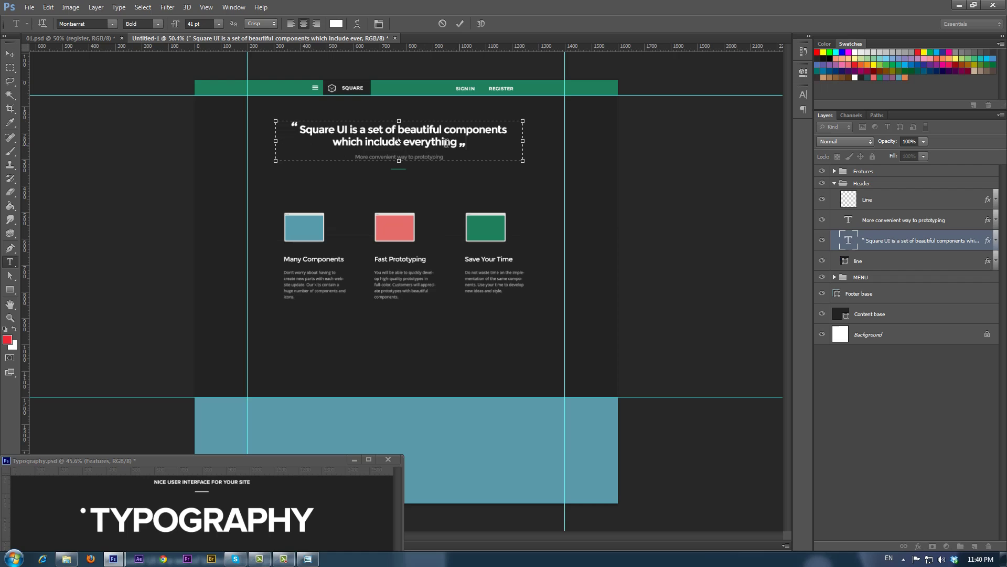
{"action": "left_click_drag", "start_coordinate": [464, 143], "coordinate": [284, 124]}
{"action": "type", "text": "Make t"}
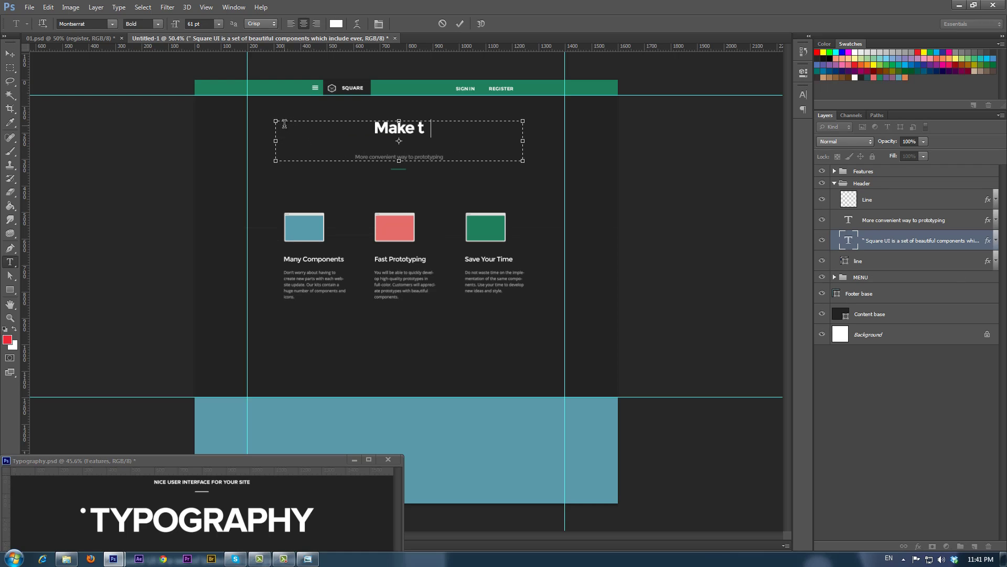
{"action": "type", "text": "hing"}
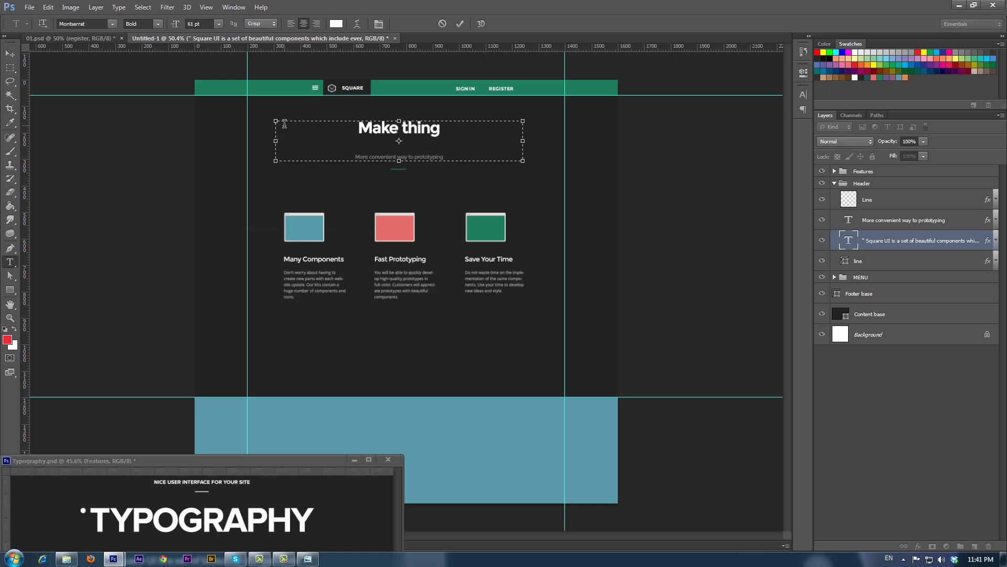
{"action": "type", "text": "s sim"}
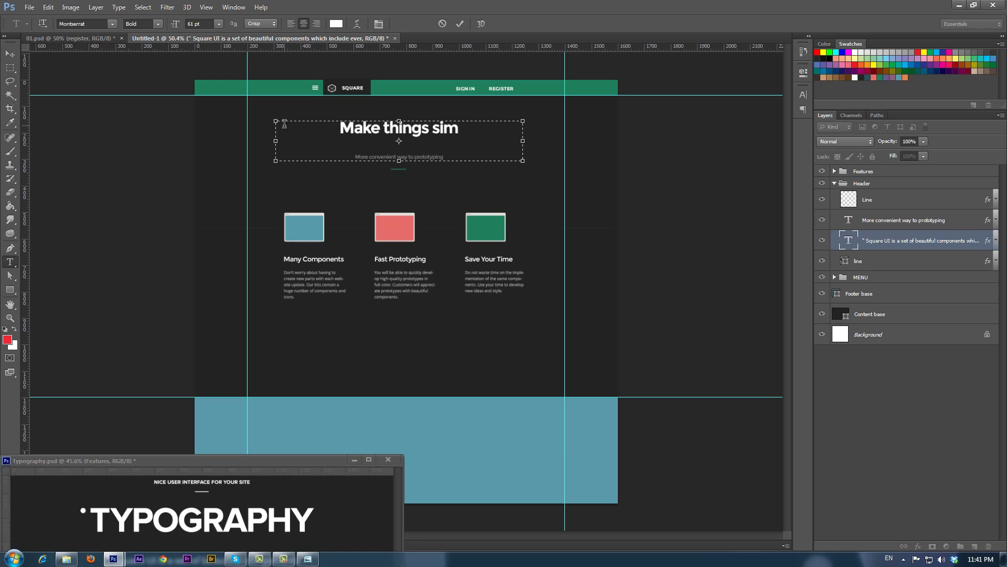
{"action": "type", "text": "ple"}
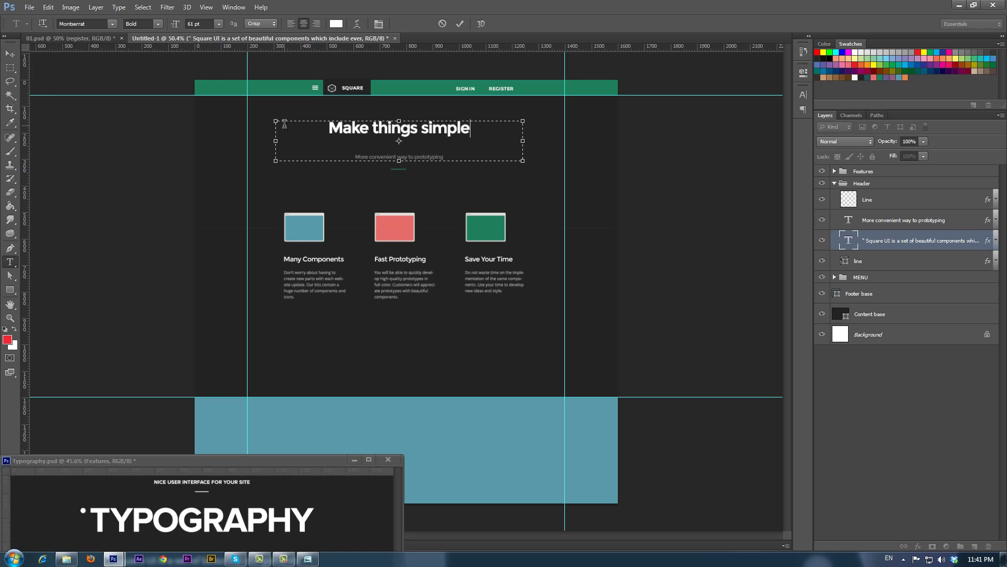
{"action": "key", "text": "ctrl+Return"}
{"action": "key", "text": "v"}
Step: Set the "Make things simple" headline to 36 pt and the Regular font style
{"action": "left_click", "coordinate": [363, 132]}
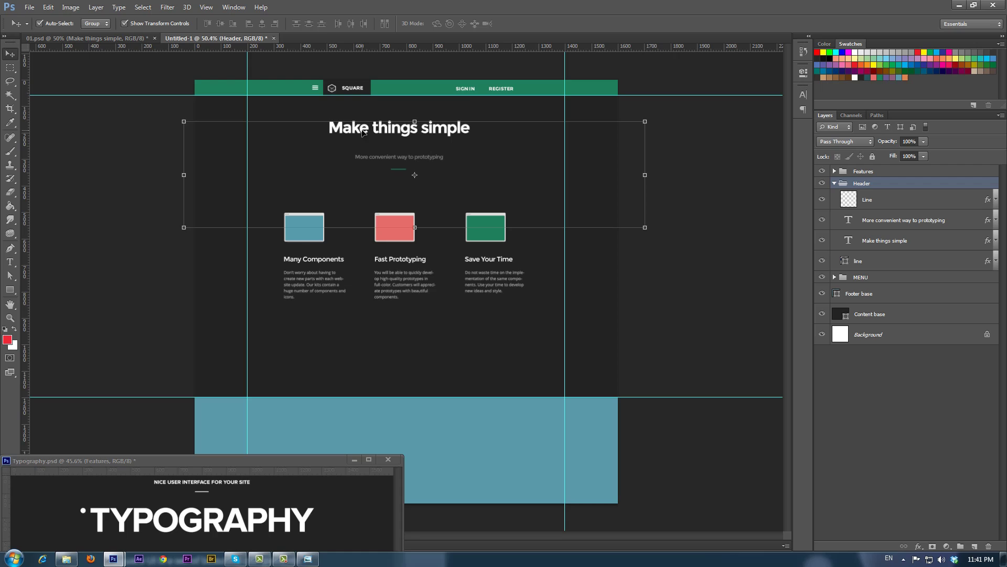
{"action": "key", "text": "t"}
{"action": "left_click", "coordinate": [359, 131]}
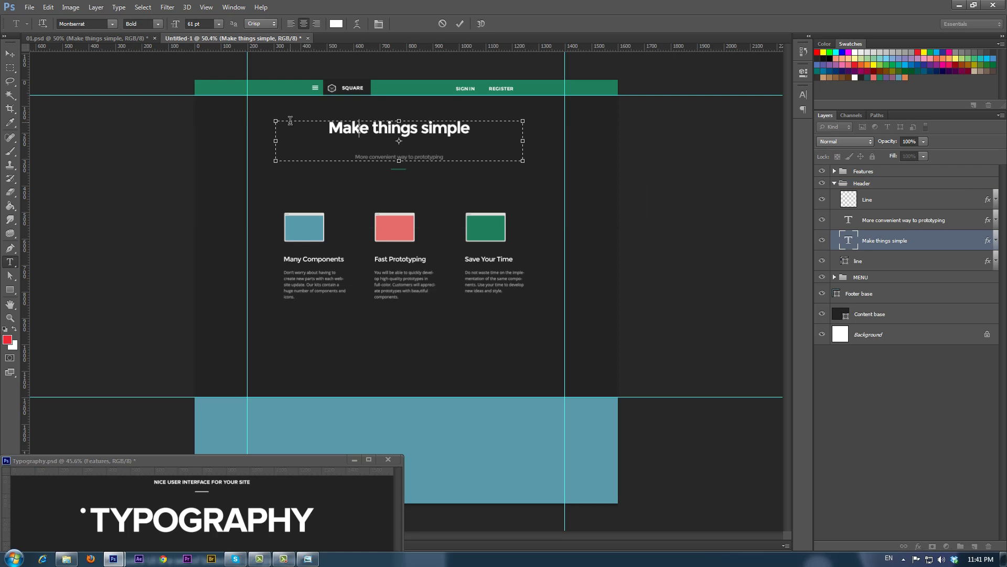
{"action": "left_click_drag", "start_coordinate": [326, 132], "coordinate": [472, 130]}
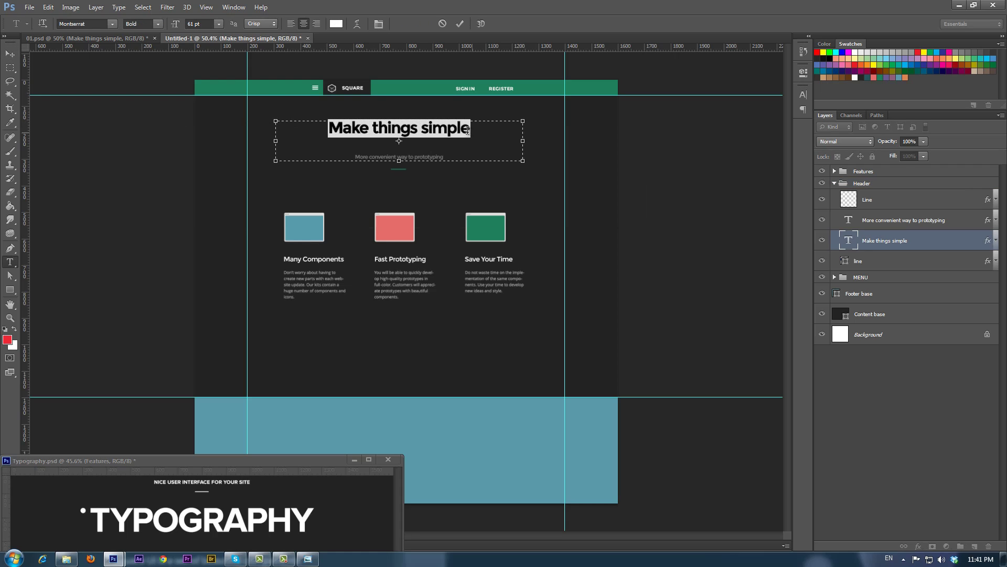
{"action": "left_click", "coordinate": [219, 24]}
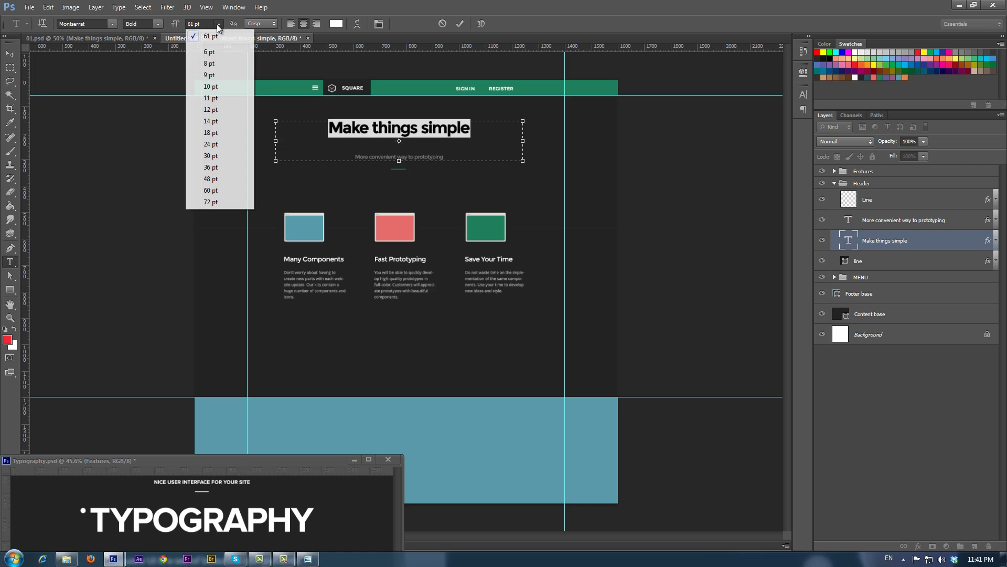
{"action": "left_click", "coordinate": [215, 168]}
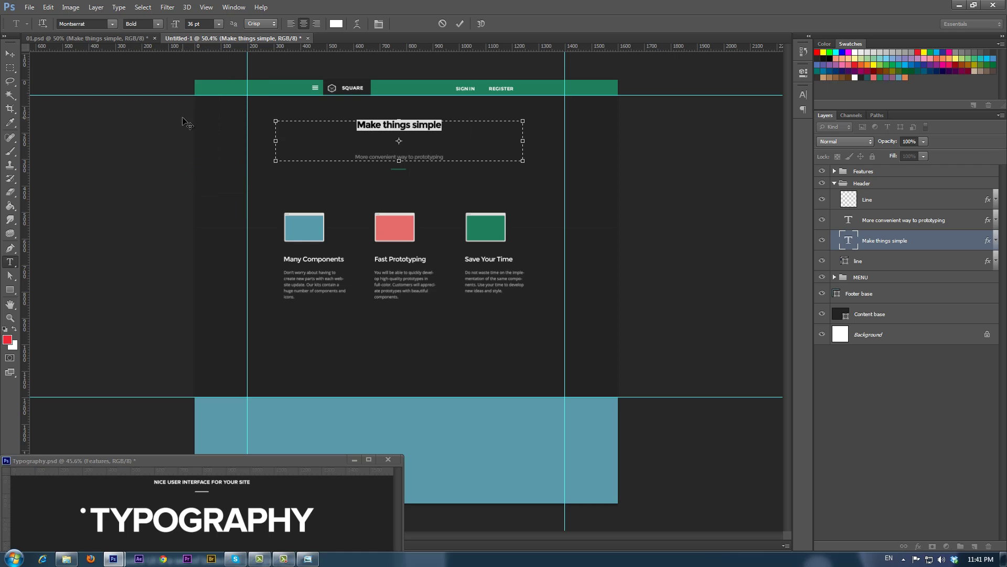
{"action": "left_click", "coordinate": [157, 24]}
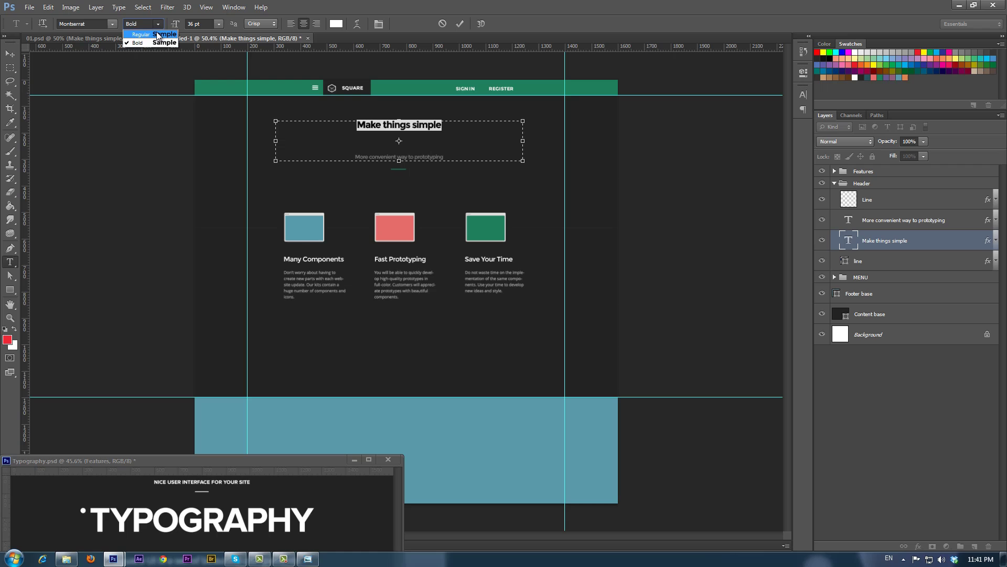
{"action": "left_click", "coordinate": [157, 34]}
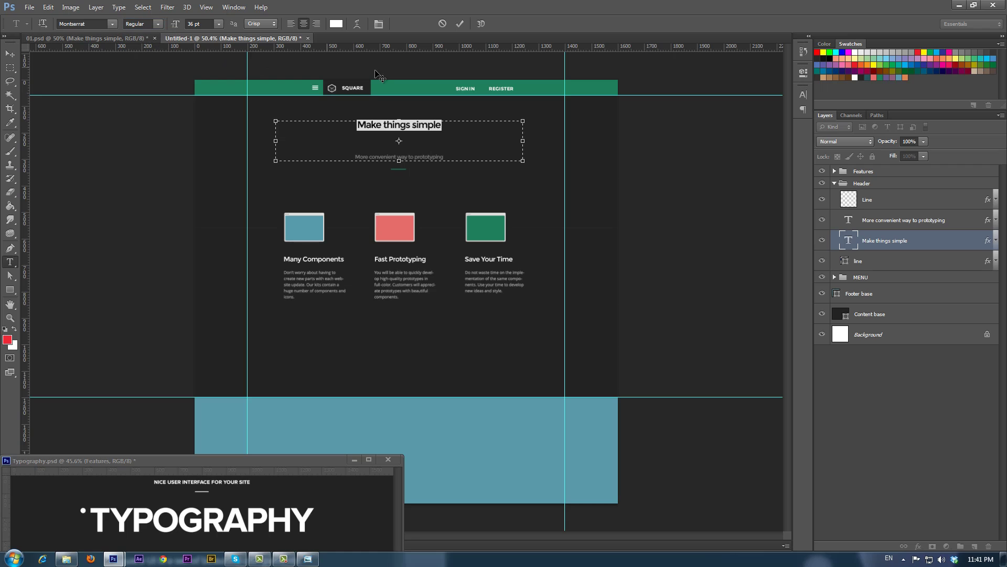
{"action": "left_click", "coordinate": [461, 25]}
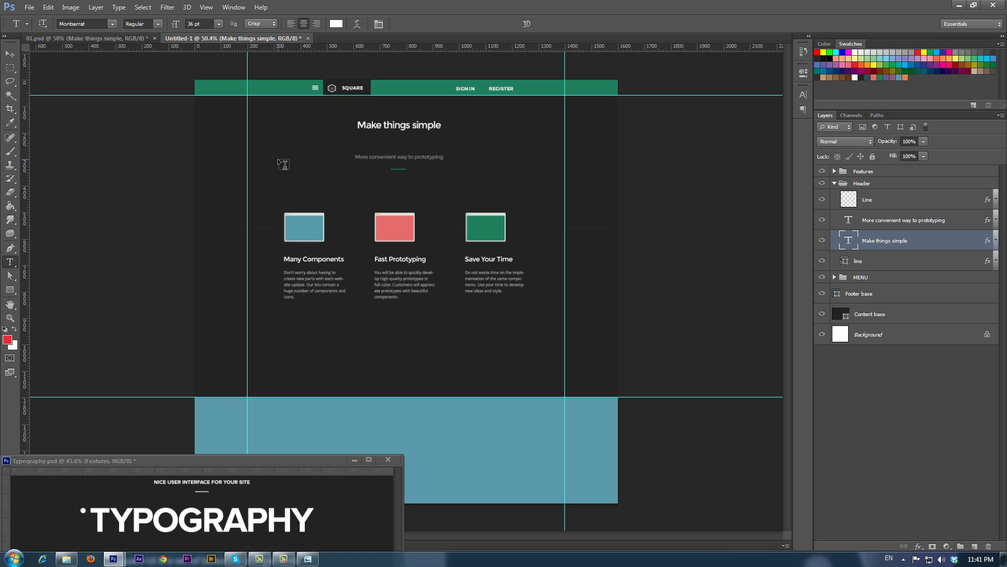
Step: Delete the faint full-width line layer from the Header group
{"action": "key", "text": "v"}
{"action": "left_click", "coordinate": [881, 265]}
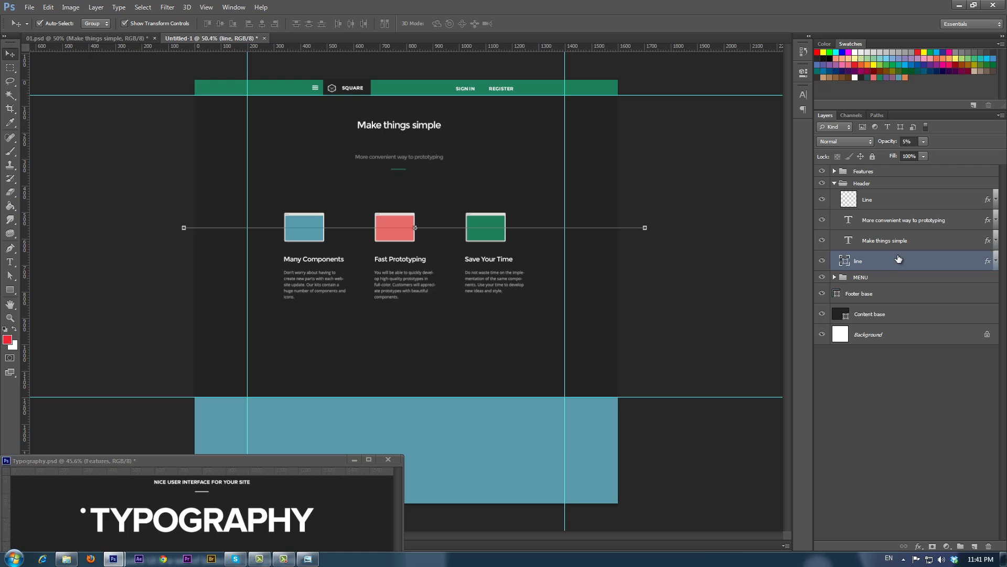
{"action": "key", "text": "Delete"}
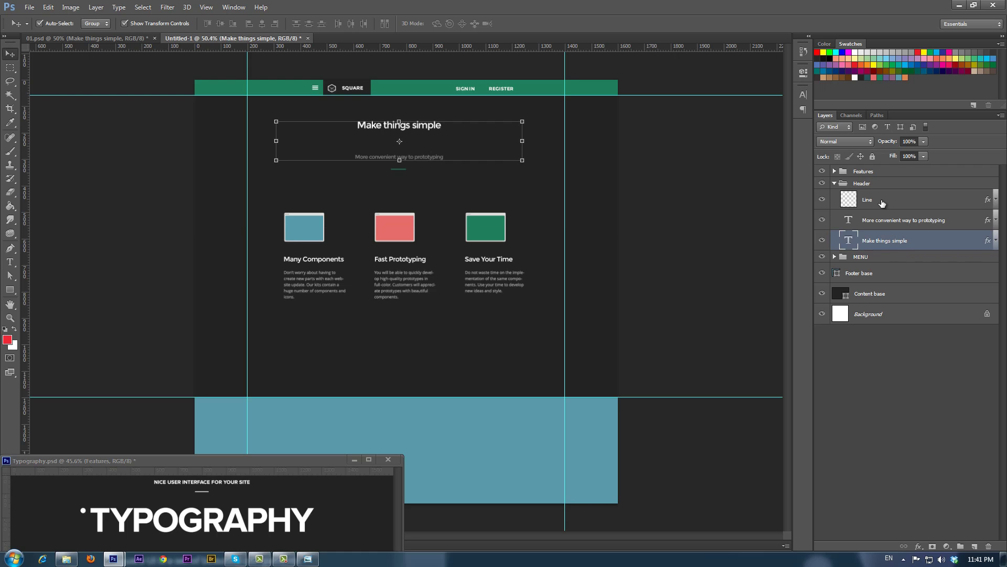
Step: Move the short green Line up between the "Make things simple" headline and the subtitle
{"action": "left_click", "coordinate": [881, 199]}
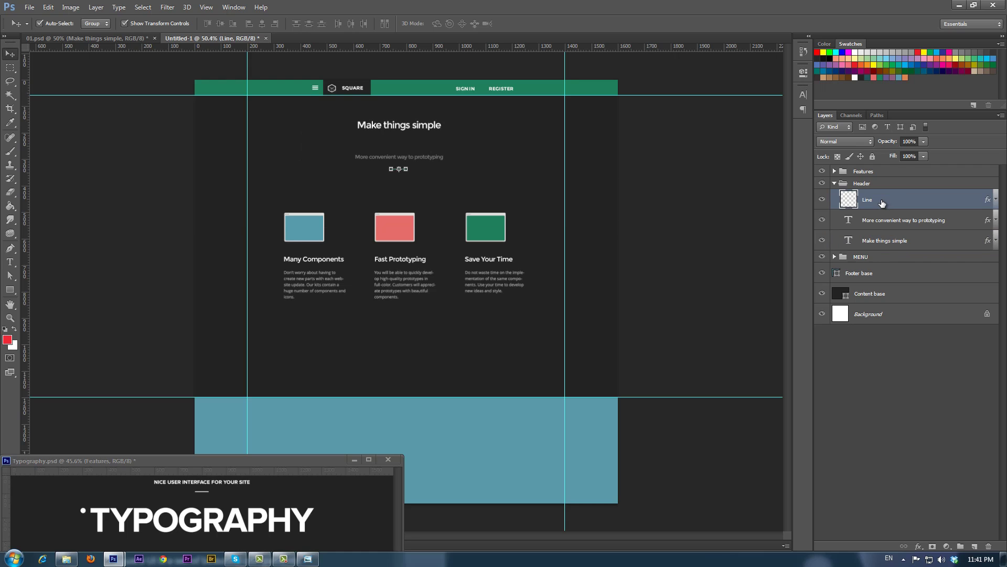
{"action": "left_click", "coordinate": [39, 23]}
{"action": "left_click_drag", "start_coordinate": [439, 186], "coordinate": [437, 159]}
Step: Move the Features group up and slightly left, closer to the header subtitle
{"action": "left_click", "coordinate": [403, 234]}
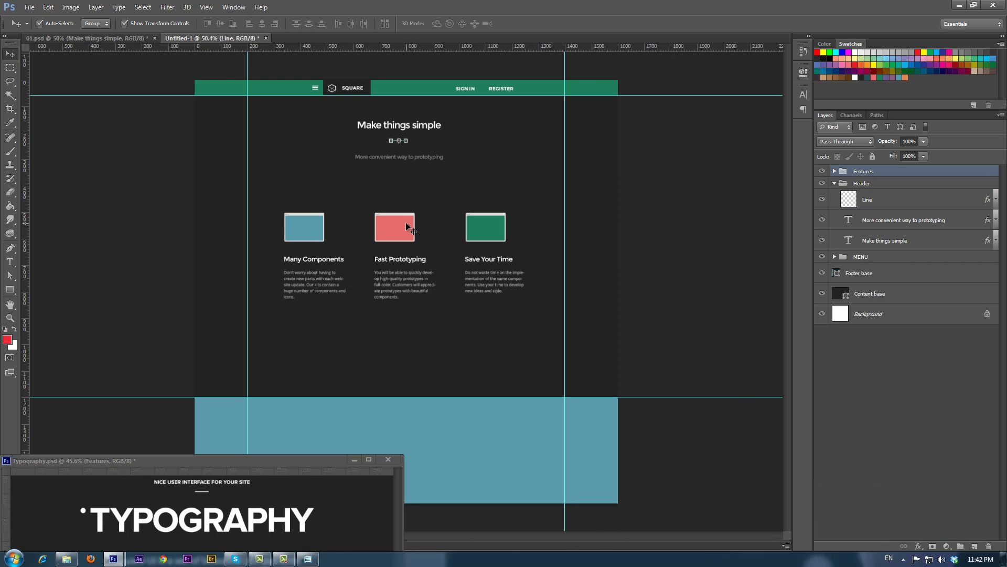
{"action": "left_click_drag", "start_coordinate": [403, 233], "coordinate": [397, 202]}
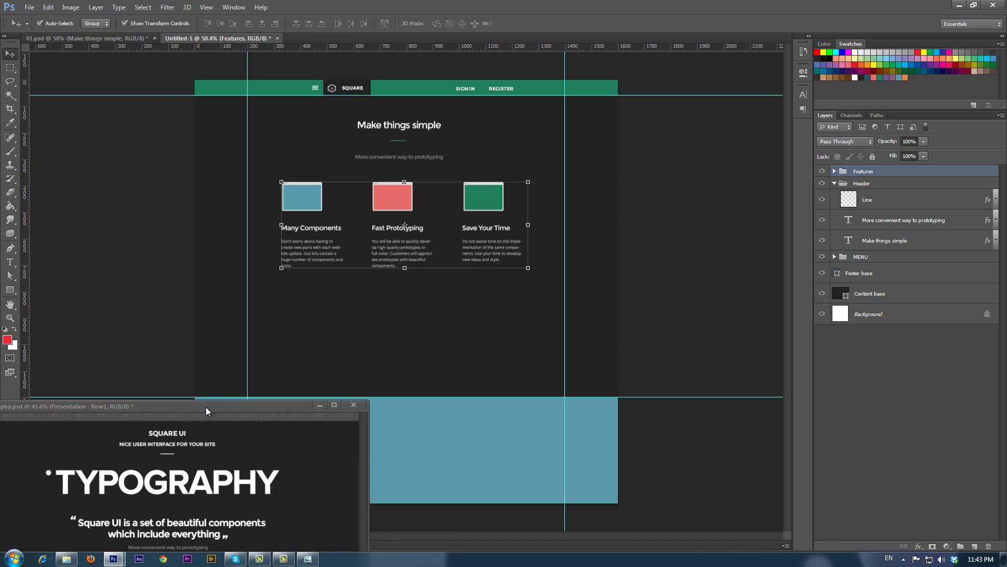
Step: Copy the Icon group, the red browser window, from Typography.psd's Presentation - Row1 group into the page below the features
{"action": "left_click_drag", "start_coordinate": [206, 407], "coordinate": [188, 162]}
{"action": "scroll", "coordinate": [196, 476], "scroll_direction": "down", "scroll_amount": 2}
{"action": "scroll", "coordinate": [196, 476], "scroll_direction": "down", "scroll_amount": 2}
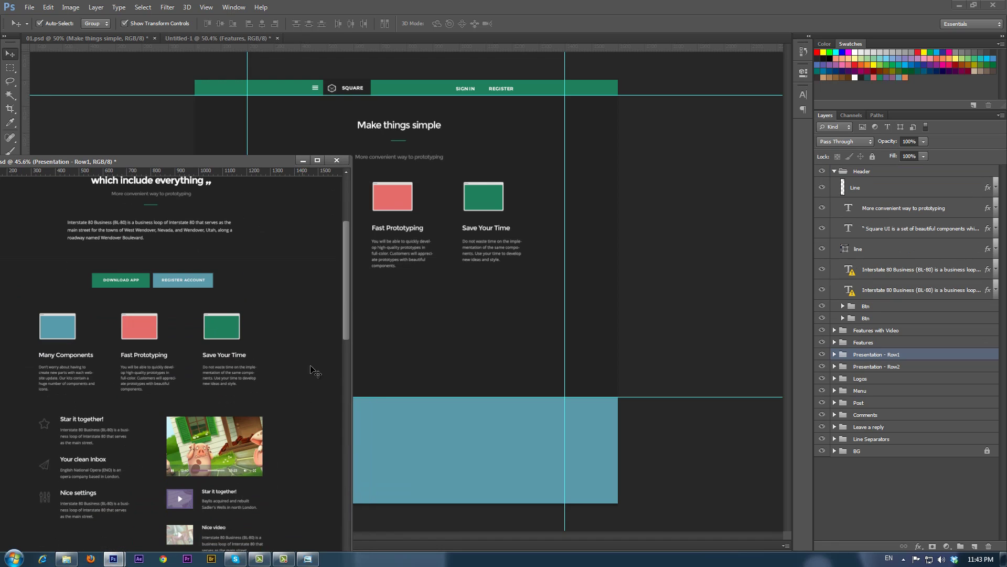
{"action": "left_click_drag", "start_coordinate": [345, 342], "coordinate": [344, 413]}
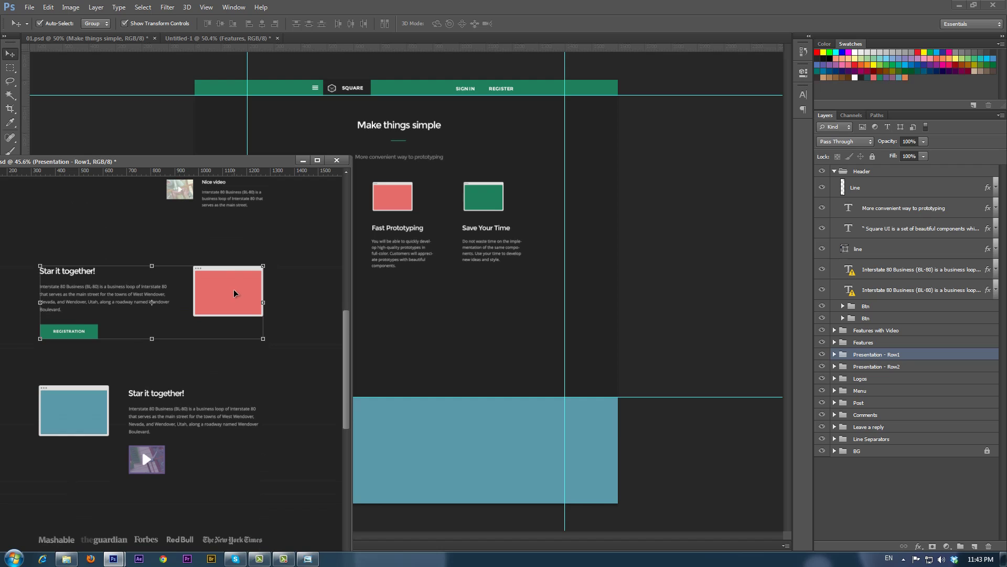
{"action": "left_click", "coordinate": [835, 354]}
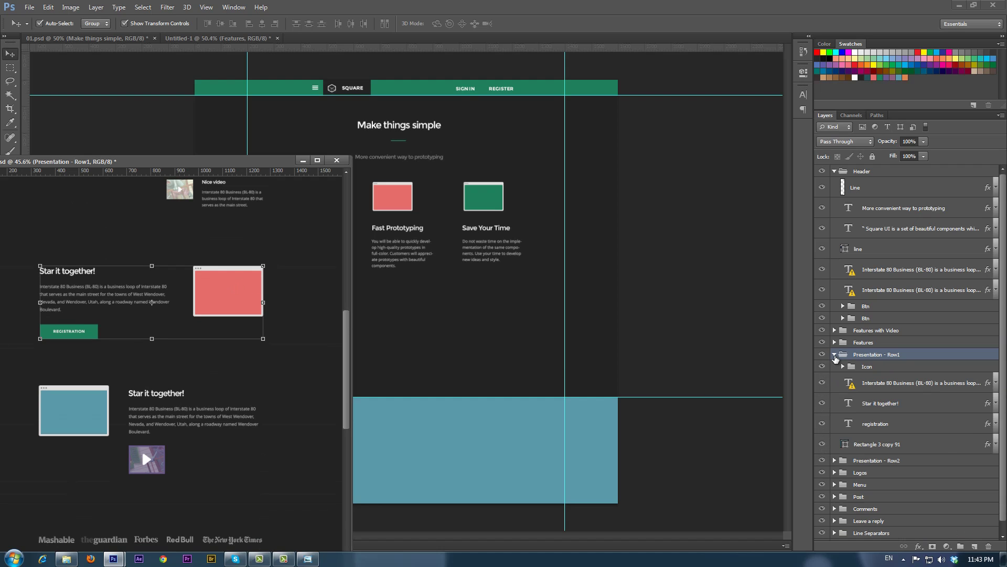
{"action": "left_click", "coordinate": [852, 367]}
{"action": "left_click_drag", "start_coordinate": [809, 360], "coordinate": [441, 373]}
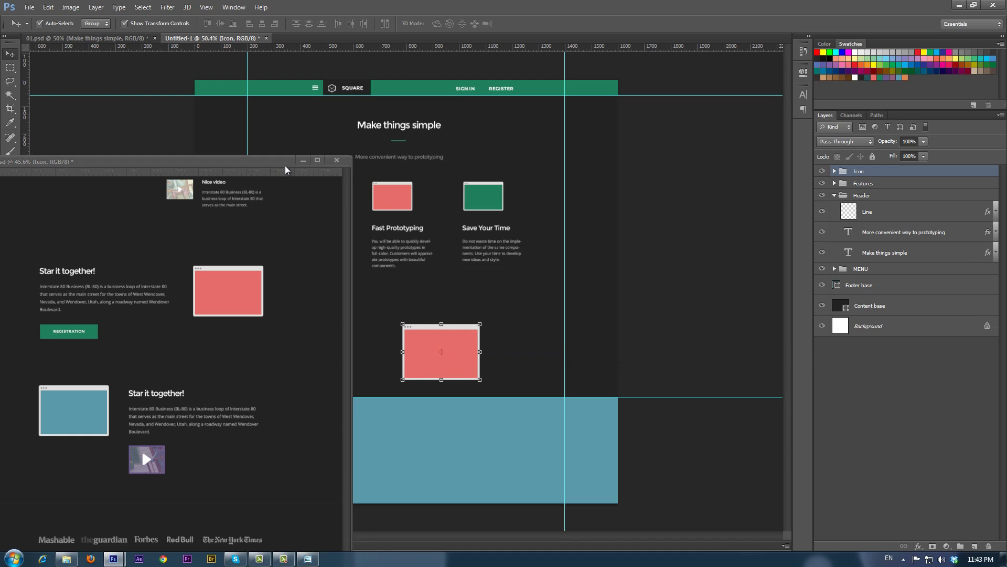
{"action": "left_click_drag", "start_coordinate": [278, 167], "coordinate": [105, 426]}
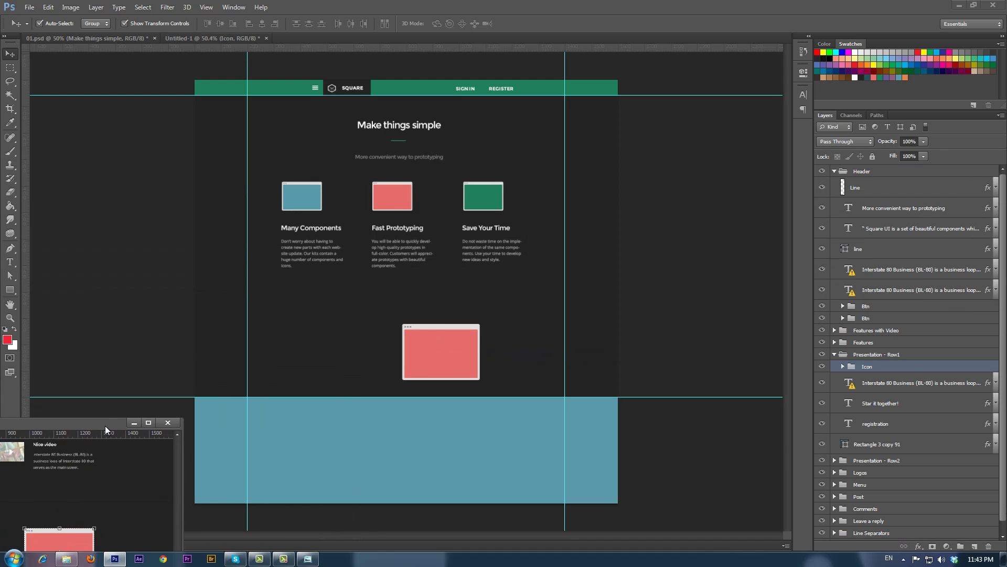
Step: Scale the red browser window to about 230%, centered over the footer's top edge, and move the Footer base layer above it
{"action": "left_click", "coordinate": [441, 345]}
{"action": "left_click_drag", "start_coordinate": [482, 323], "coordinate": [455, 309]}
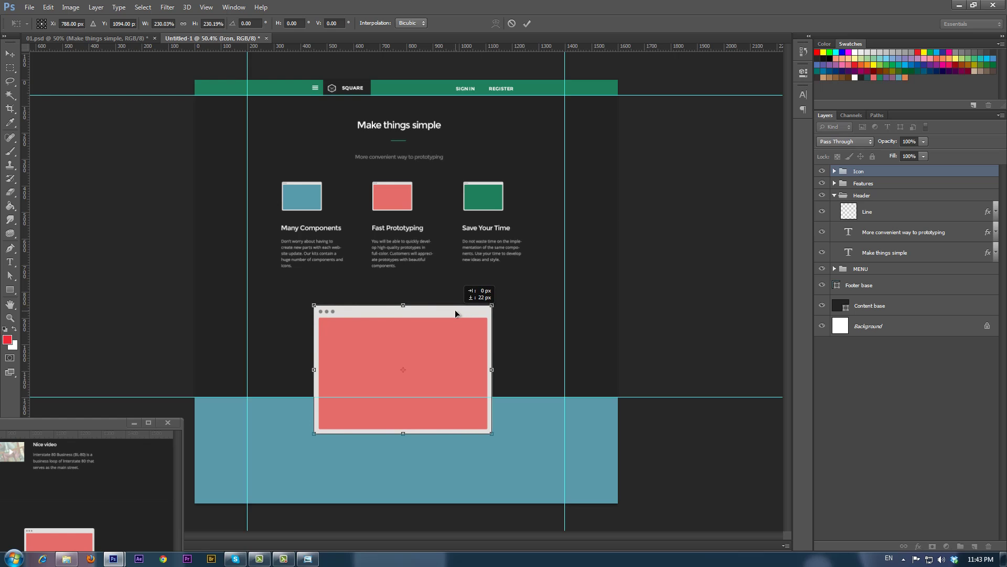
{"action": "left_click", "coordinate": [527, 24]}
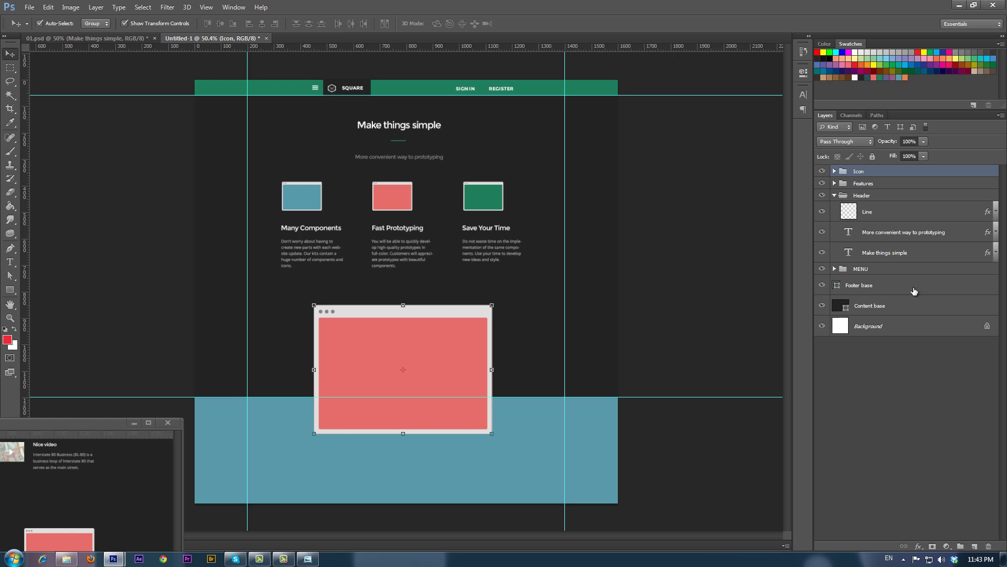
{"action": "left_click_drag", "start_coordinate": [914, 291], "coordinate": [910, 168]}
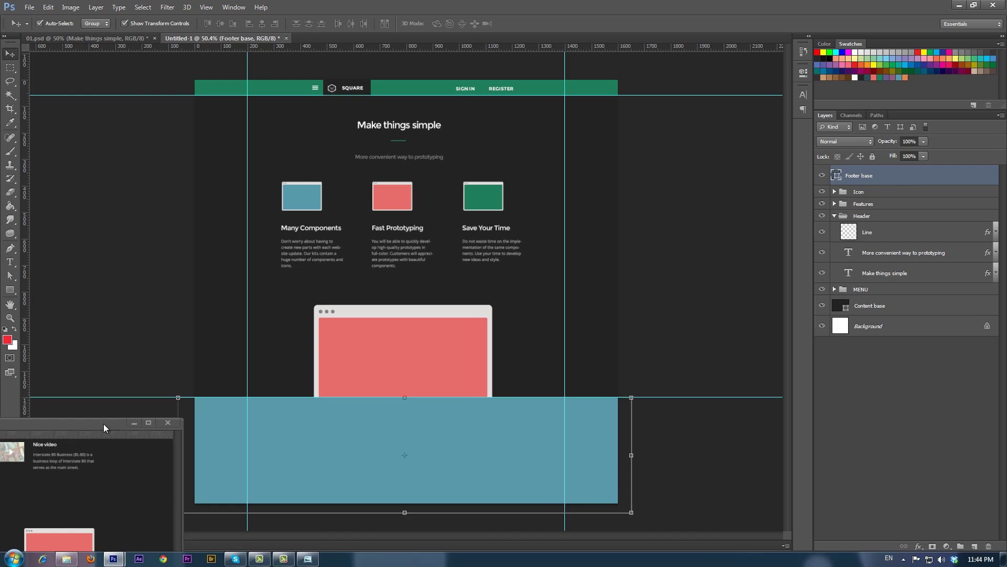
Step: Copy the Menu group of link columns from Typography.psd onto the blue footer and shift it slightly down
{"action": "left_click_drag", "start_coordinate": [103, 424], "coordinate": [315, 107]}
{"action": "left_click_drag", "start_coordinate": [381, 260], "coordinate": [382, 336]}
{"action": "left_click", "coordinate": [231, 330]}
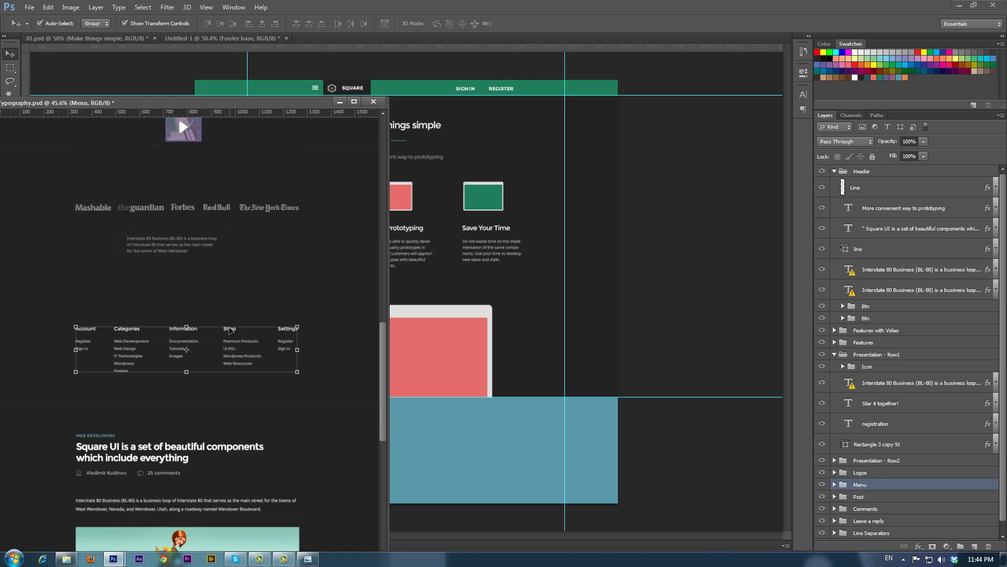
{"action": "left_click_drag", "start_coordinate": [369, 403], "coordinate": [438, 420]}
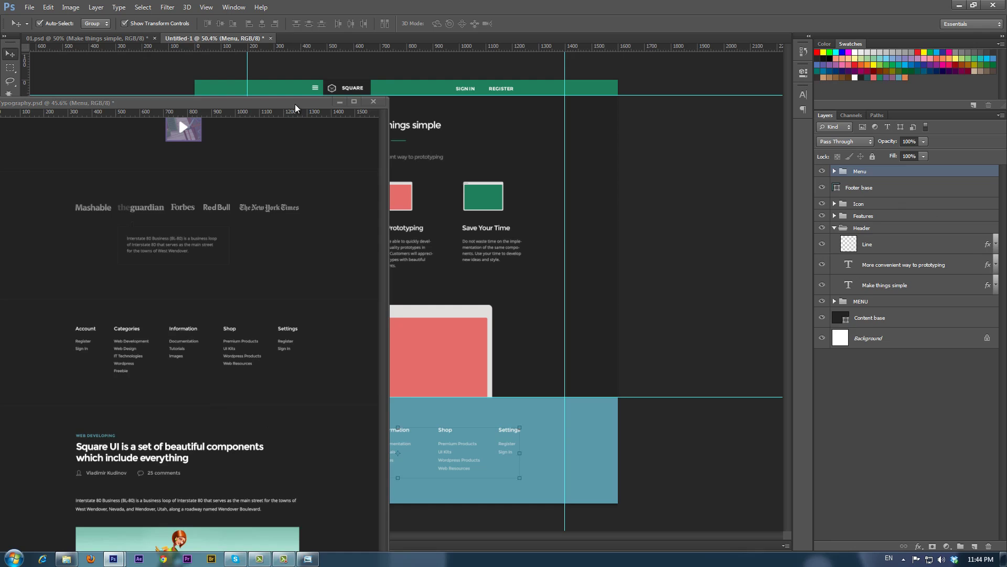
{"action": "left_click_drag", "start_coordinate": [295, 108], "coordinate": [115, 391]}
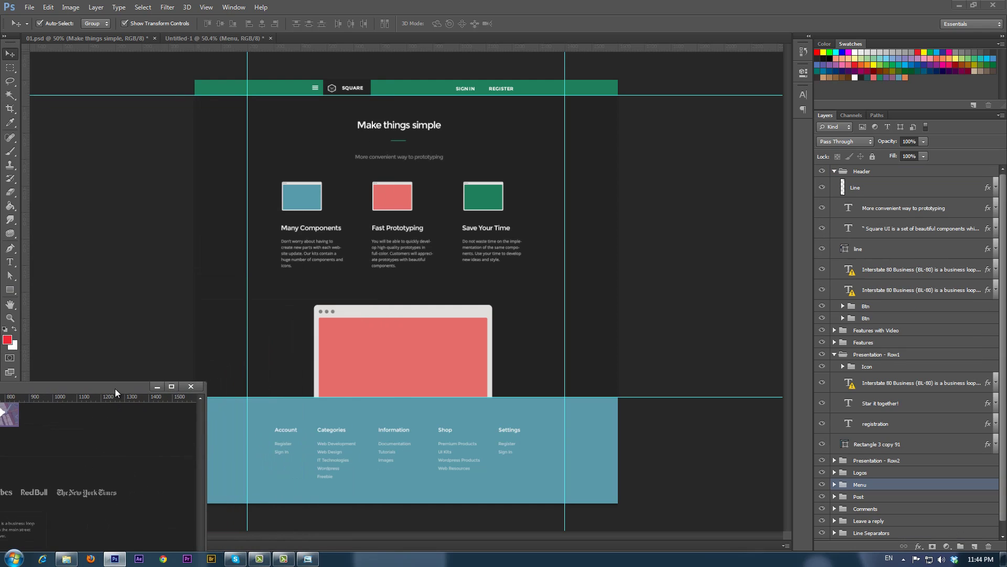
{"action": "left_click", "coordinate": [398, 429]}
{"action": "left_click_drag", "start_coordinate": [405, 429], "coordinate": [247, 480]}
Step: Copy the faint line layer from Typography.psd's Line Separators group into the page document
{"action": "scroll", "coordinate": [341, 447], "scroll_direction": "down", "scroll_amount": 10}
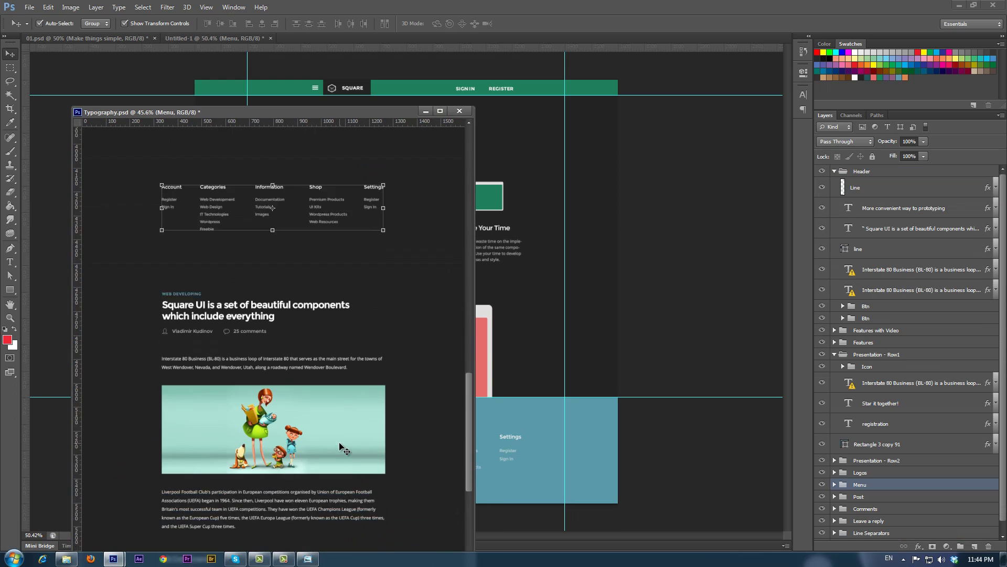
{"action": "left_click_drag", "start_coordinate": [464, 449], "coordinate": [469, 305]}
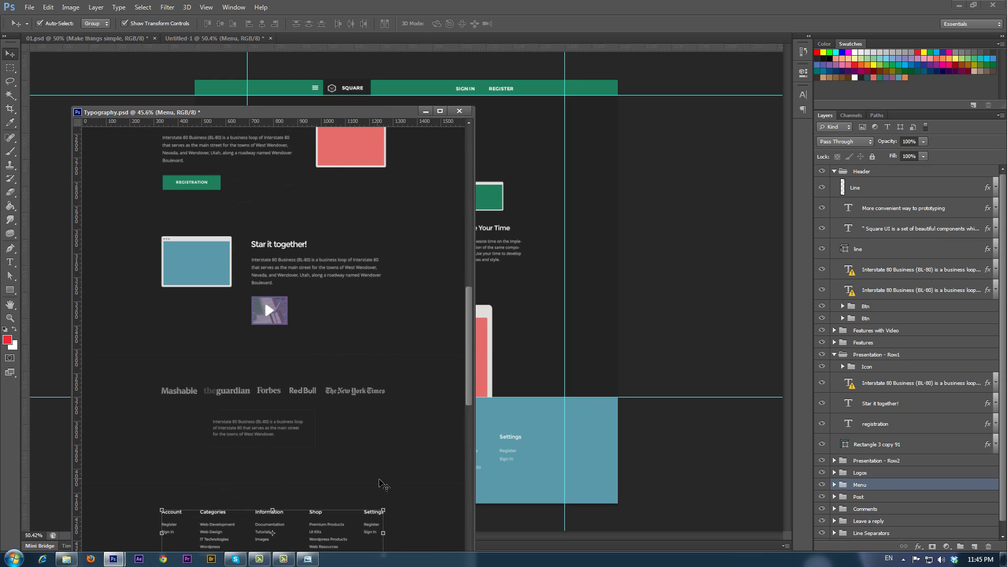
{"action": "left_click", "coordinate": [389, 488]}
{"action": "left_click", "coordinate": [378, 517]}
{"action": "left_click", "coordinate": [863, 473]}
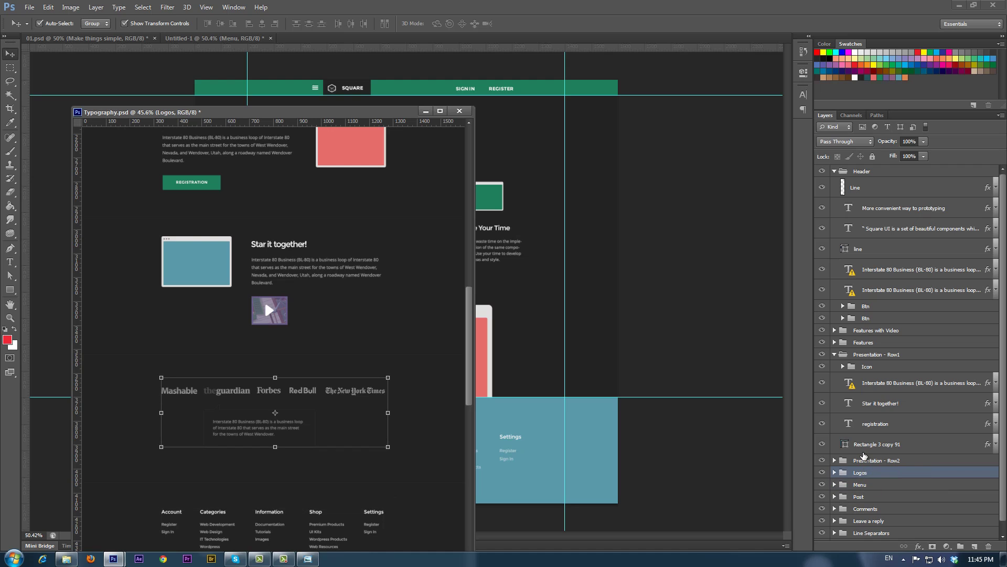
{"action": "left_click", "coordinate": [396, 485]}
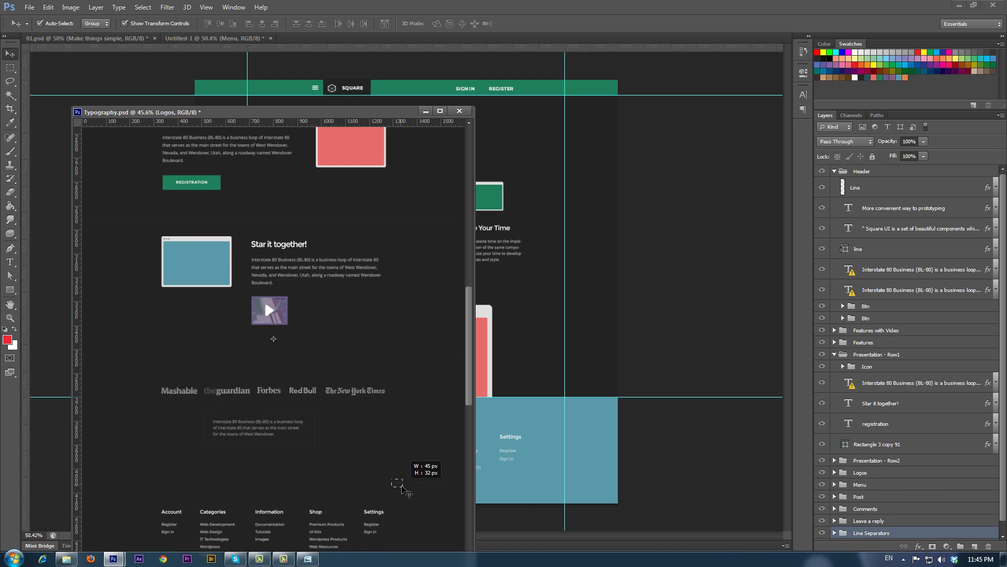
{"action": "left_click", "coordinate": [835, 533]}
{"action": "left_click_drag", "start_coordinate": [866, 479], "coordinate": [663, 465]}
{"action": "left_click_drag", "start_coordinate": [393, 112], "coordinate": [294, 489]}
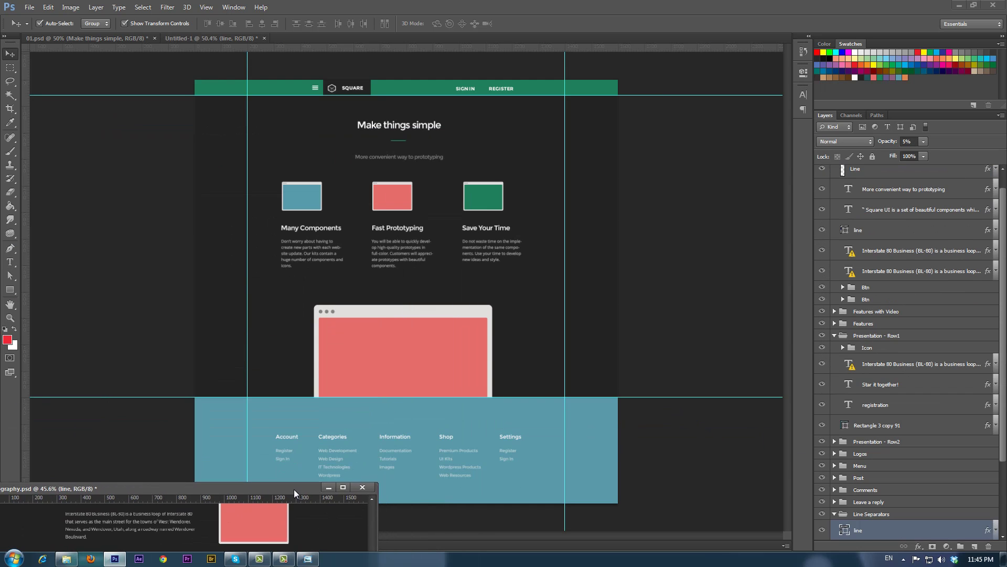
Step: Turn off Auto-Select and position the separator line across the footer just above the link column headings
{"action": "left_click", "coordinate": [701, 431]}
{"action": "left_click", "coordinate": [56, 26]}
{"action": "left_click_drag", "start_coordinate": [605, 445], "coordinate": [445, 449]}
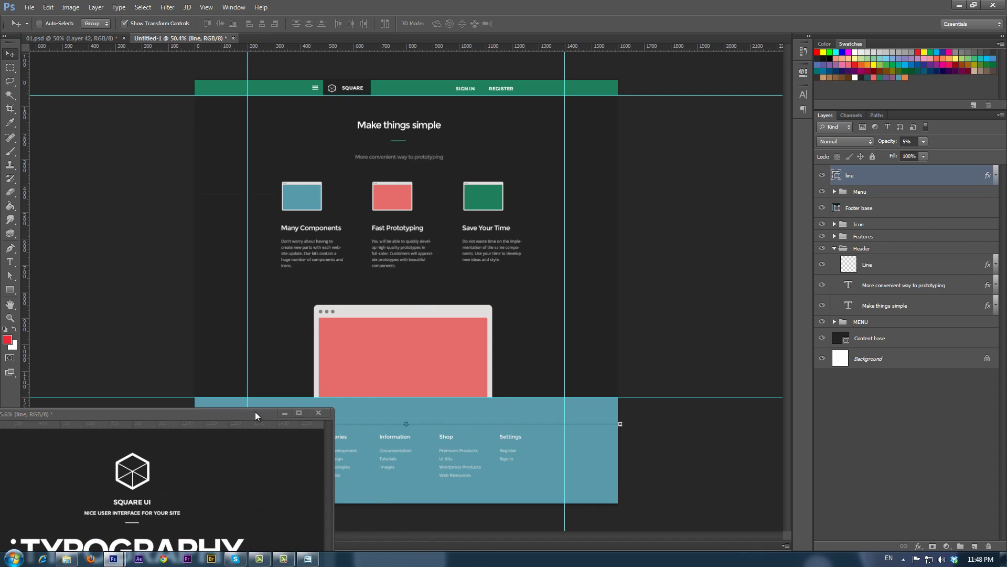
{"action": "left_click_drag", "start_coordinate": [255, 414], "coordinate": [217, 421]}
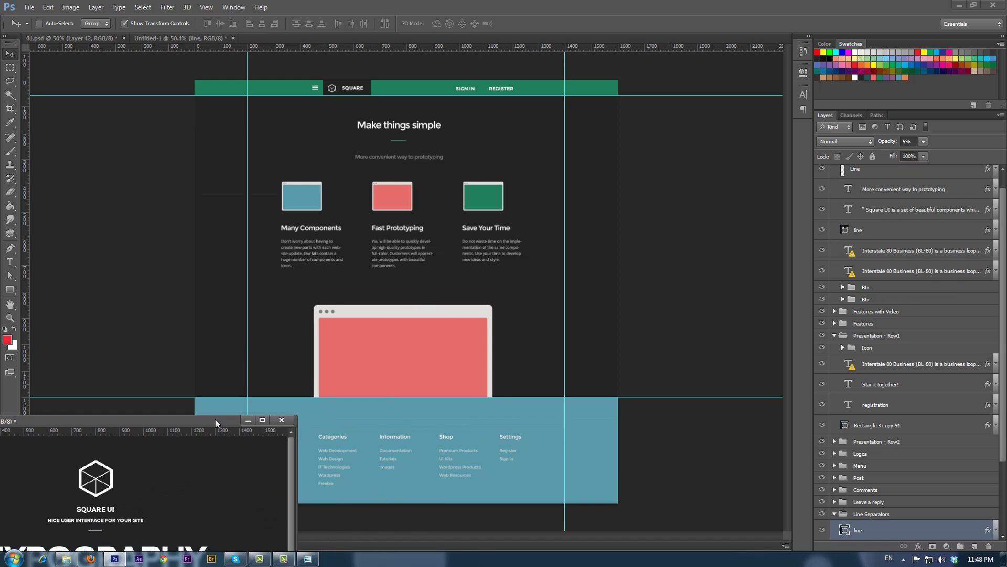
{"action": "left_click", "coordinate": [407, 342]}
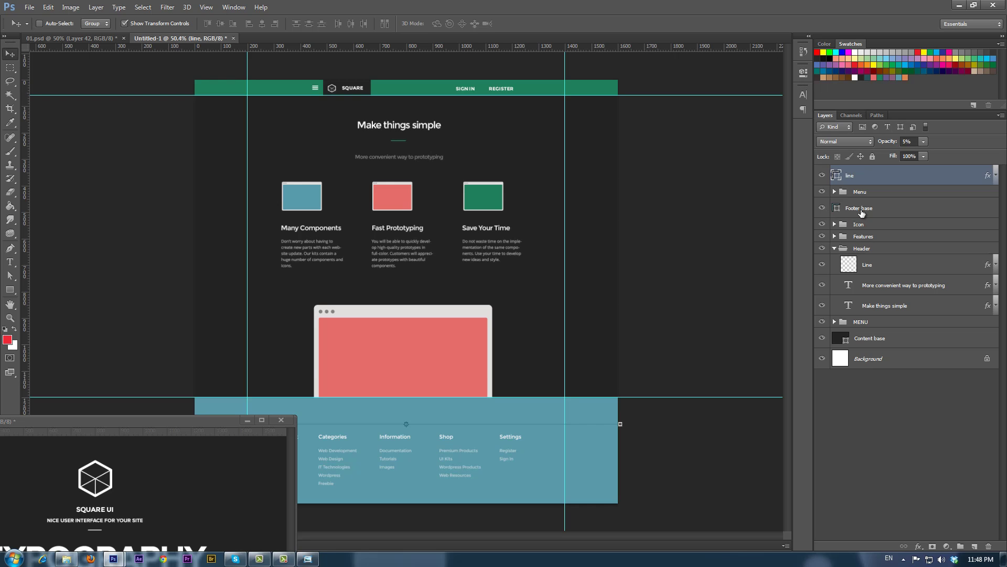
Step: Set the fill hue of the lower base shape in the Icon group to 300°
{"action": "left_click", "coordinate": [834, 249]}
{"action": "left_click", "coordinate": [835, 225]}
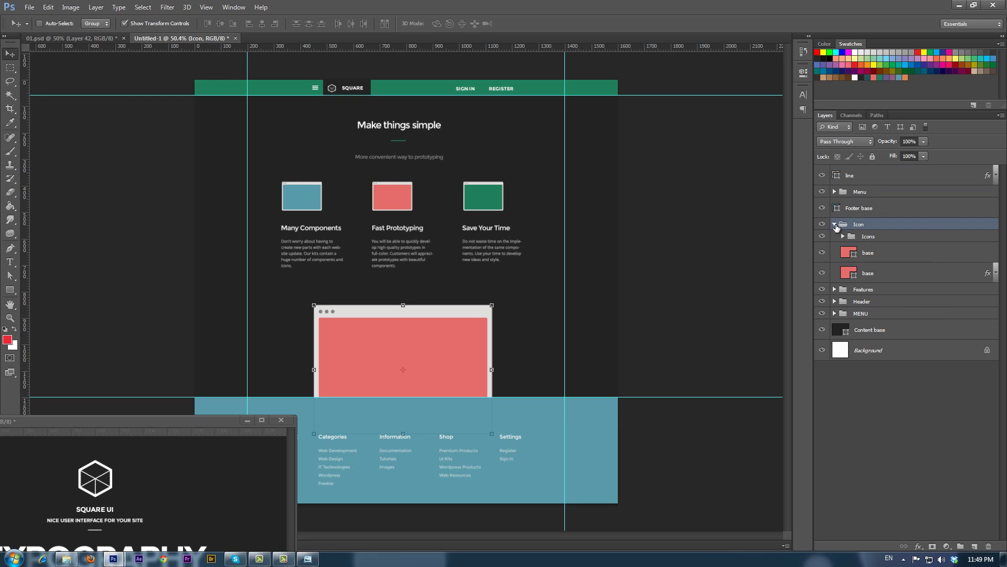
{"action": "left_click", "coordinate": [845, 272]}
{"action": "double_click", "coordinate": [845, 272]}
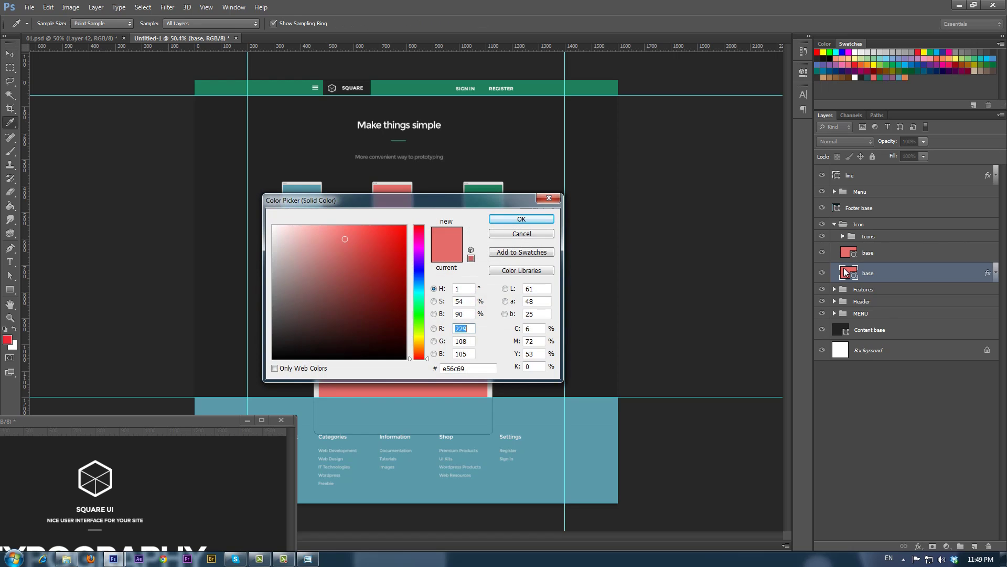
{"action": "left_click", "coordinate": [419, 246]}
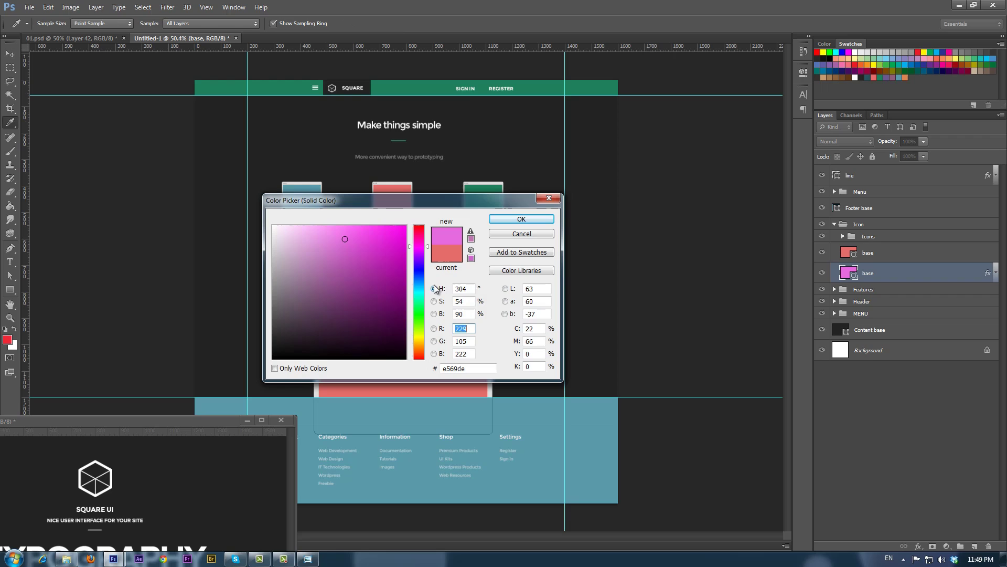
{"action": "double_click", "coordinate": [469, 290]}
{"action": "type", "text": "300"}
{"action": "left_click", "coordinate": [521, 219]}
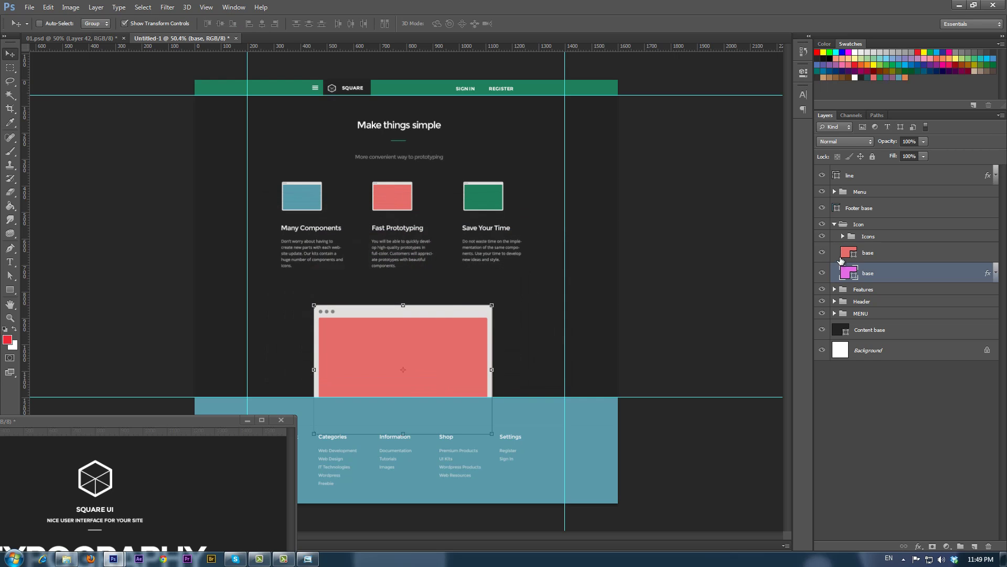
Step: Set the fill hue of the upper base shape in the Icon group to 300°
{"action": "left_click", "coordinate": [846, 256]}
{"action": "double_click", "coordinate": [845, 254]}
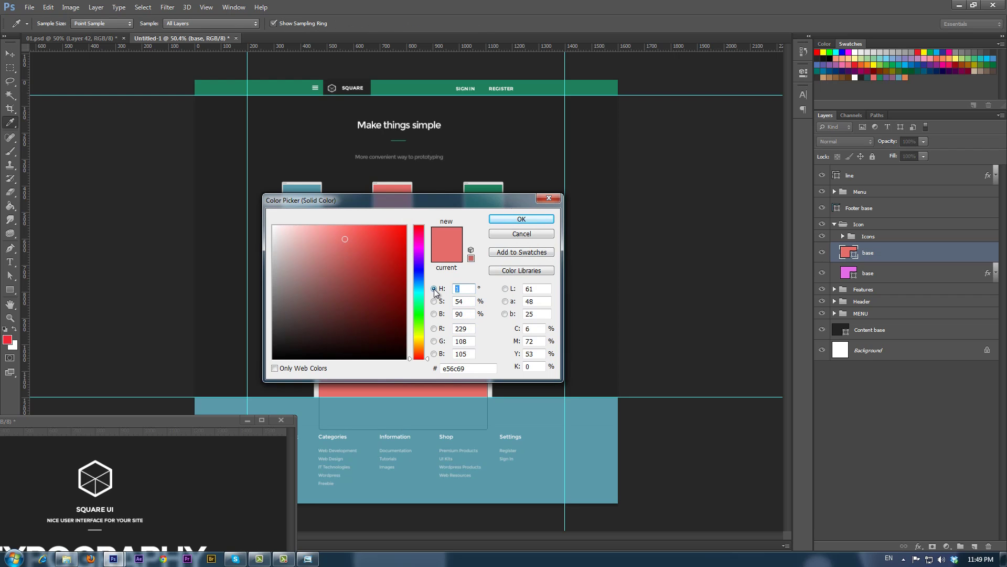
{"action": "type", "text": "300"}
{"action": "left_click", "coordinate": [521, 219]}
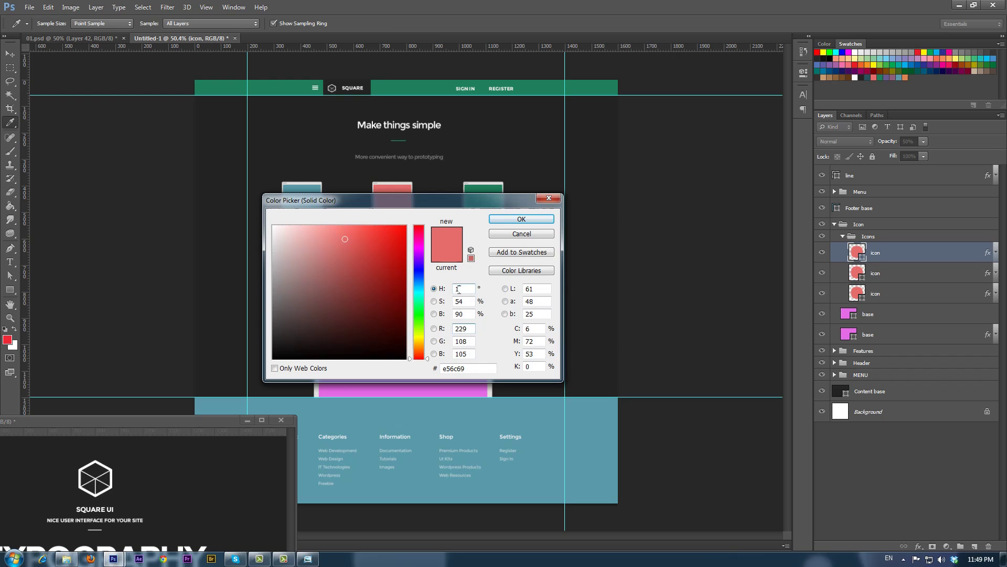
Step: Set the fill hue of all three icon dots in the Icons subgroup to 300°
{"action": "type", "text": "300"}
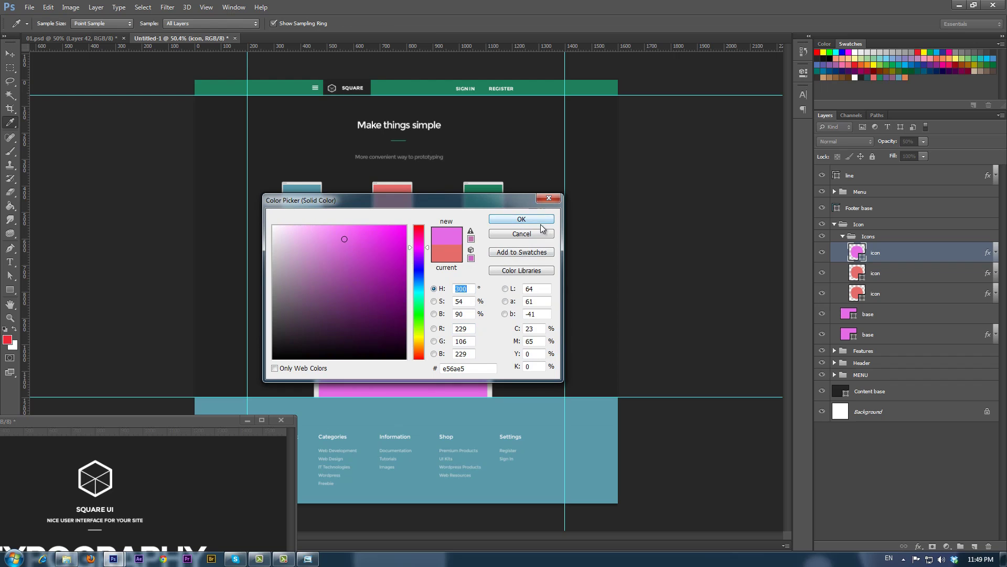
{"action": "left_click", "coordinate": [522, 219]}
{"action": "double_click", "coordinate": [858, 273]}
{"action": "type", "text": "300"}
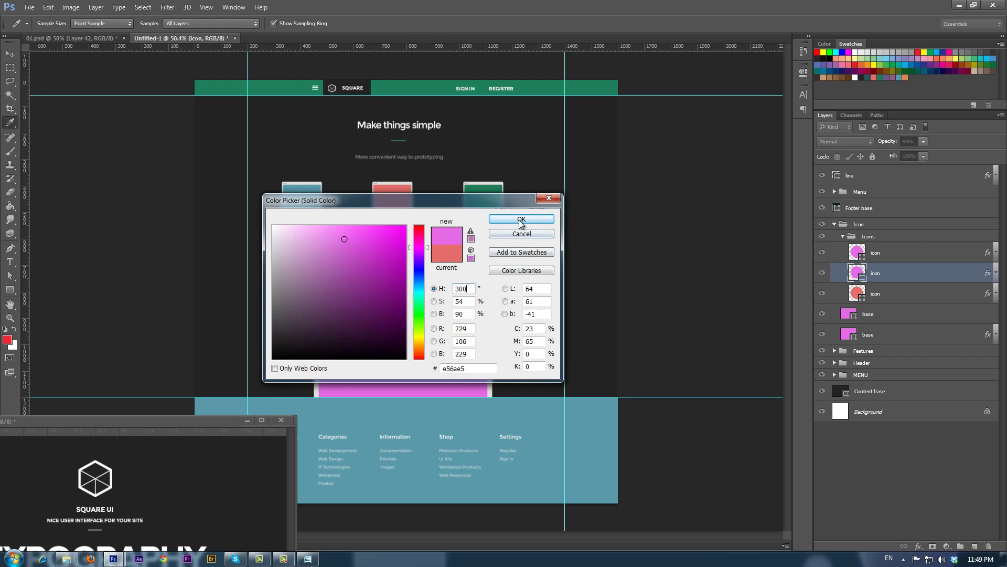
{"action": "left_click", "coordinate": [521, 219]}
{"action": "double_click", "coordinate": [857, 293]}
{"action": "type", "text": "300"}
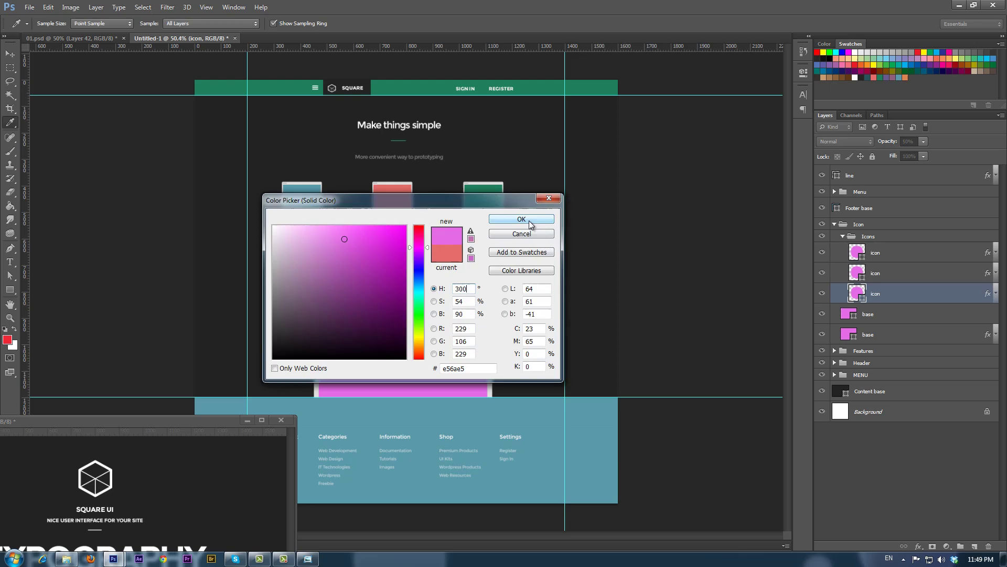
{"action": "left_click", "coordinate": [529, 224]}
Step: Turn off the Color Overlay effects on the three icon dot layers and collapse the Icon group
{"action": "left_click", "coordinate": [996, 254]}
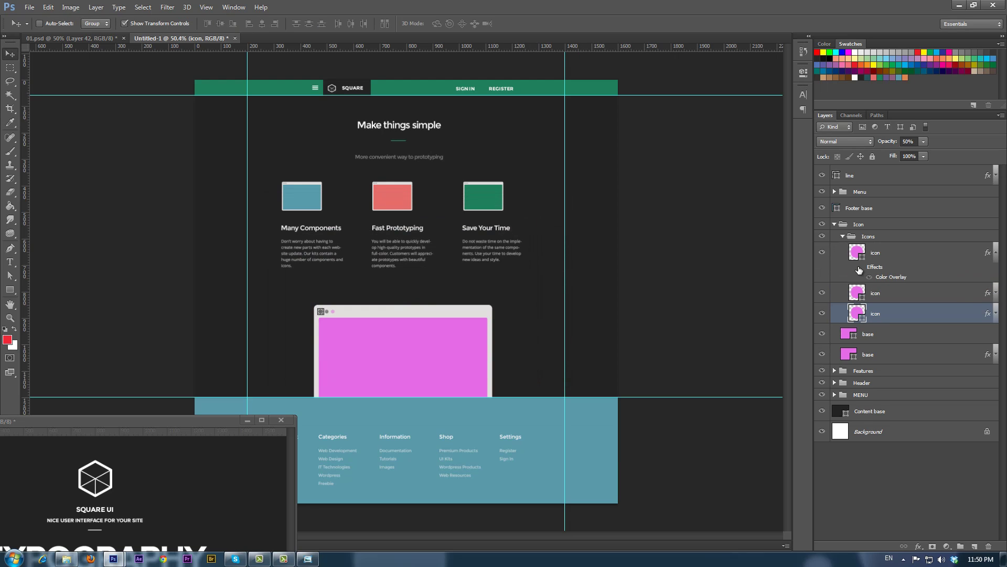
{"action": "left_click", "coordinate": [996, 292]}
{"action": "left_click", "coordinate": [996, 333]}
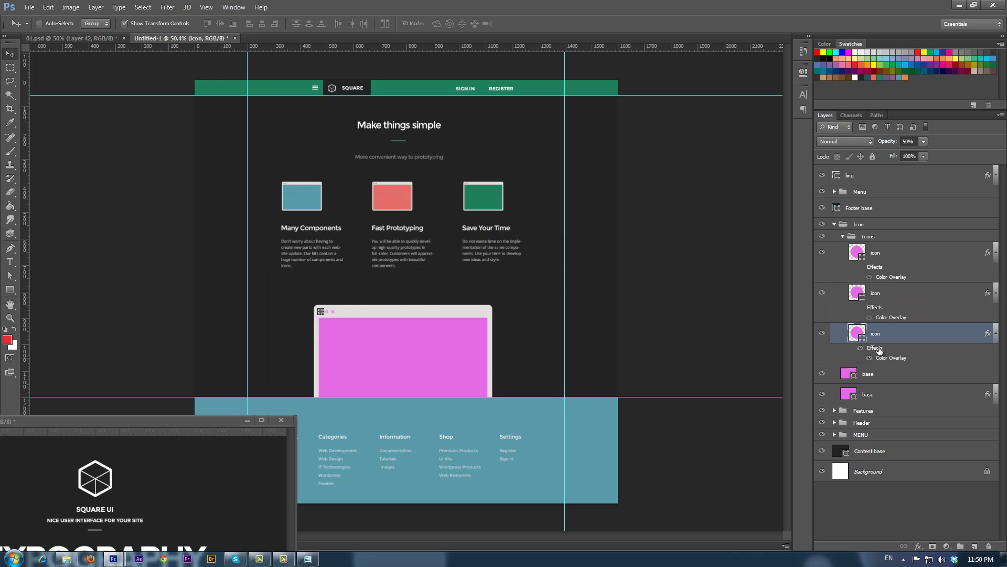
{"action": "left_click", "coordinate": [996, 253]}
{"action": "left_click", "coordinate": [995, 272]}
{"action": "left_click", "coordinate": [840, 224]}
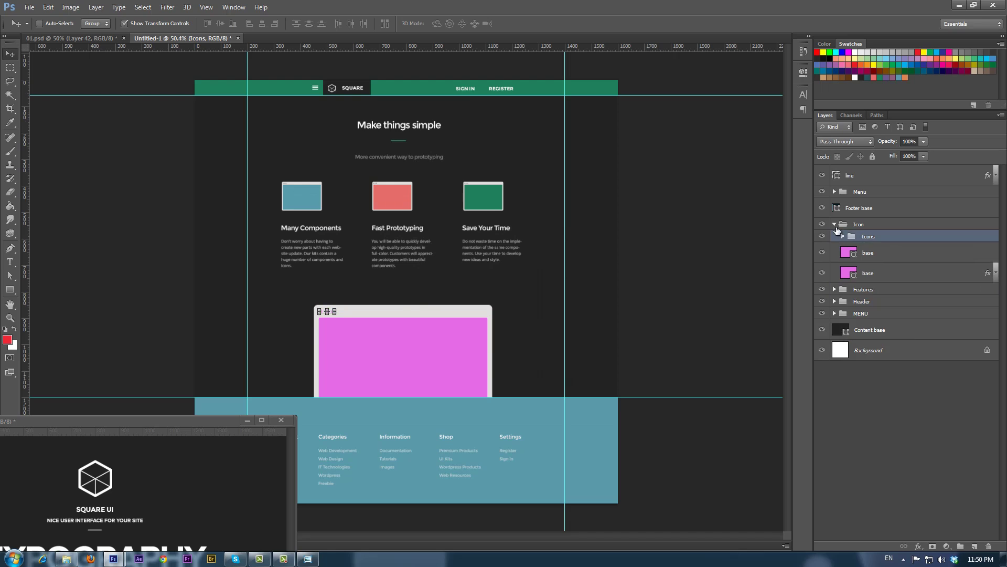
{"action": "left_click", "coordinate": [835, 224]}
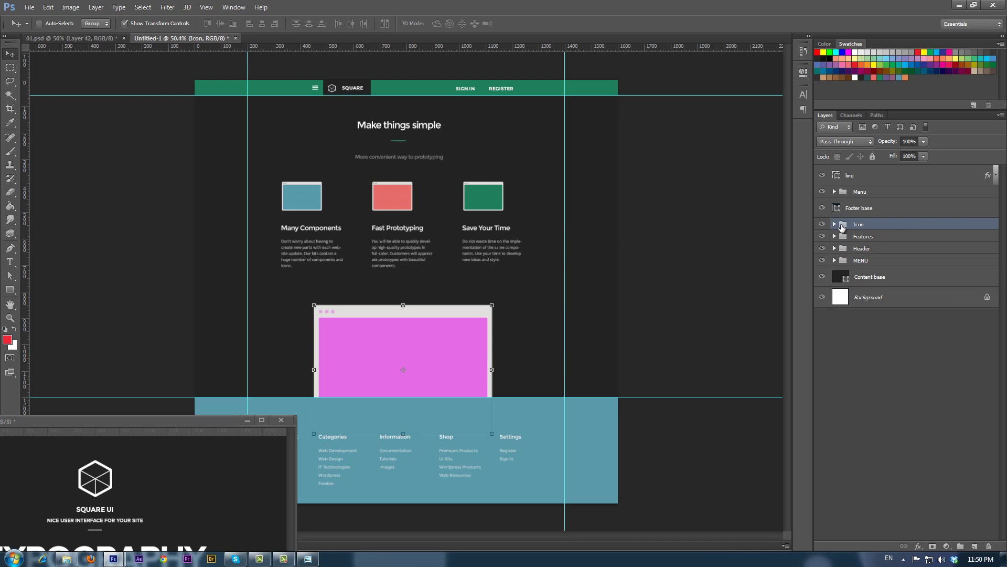
Step: Place City 1 from the 005 folder above Content base, standing on the footer at the page's left edge, and duplicate it at the right edge
{"action": "left_click", "coordinate": [839, 277]}
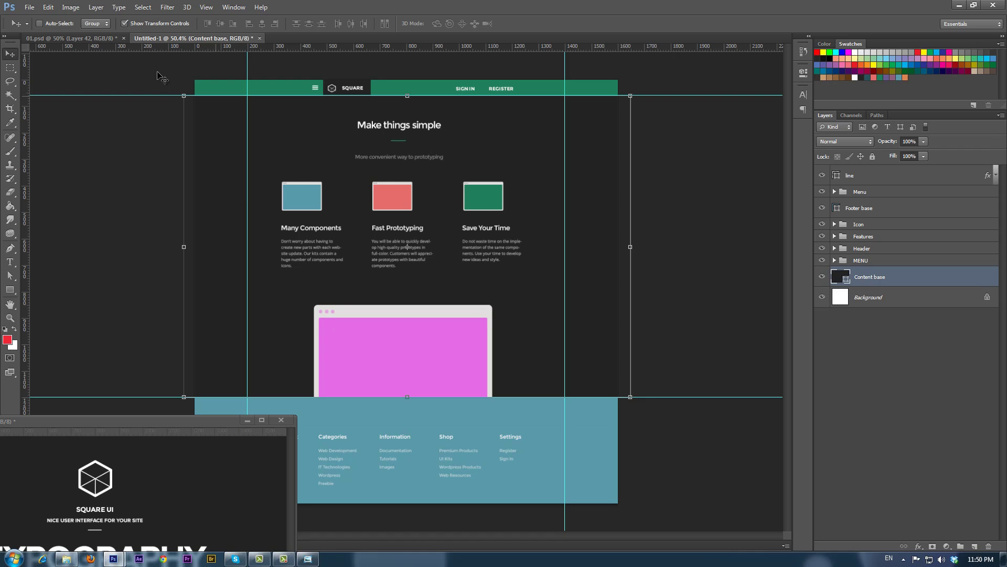
{"action": "left_click", "coordinate": [77, 560]}
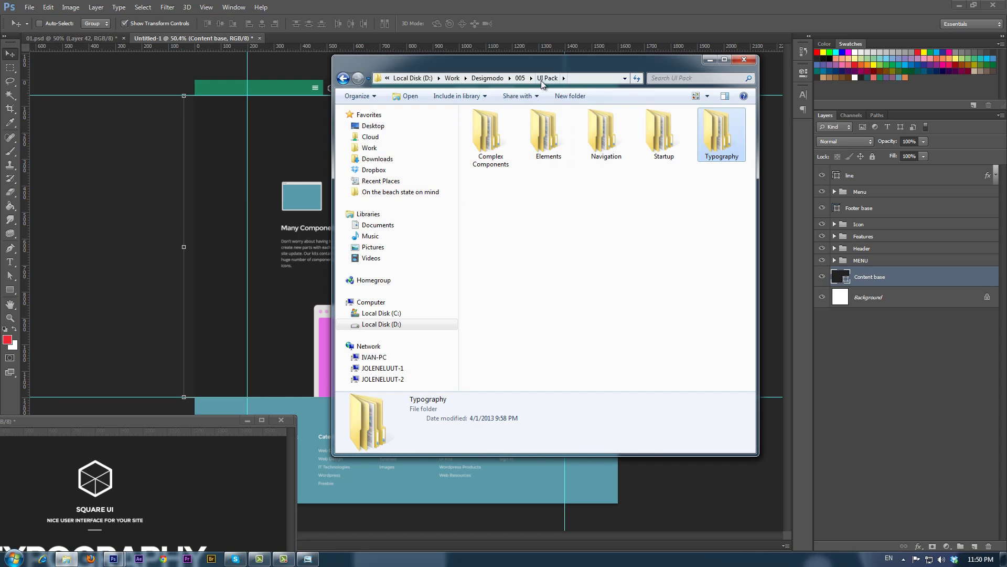
{"action": "left_click", "coordinate": [520, 78]}
{"action": "left_click", "coordinate": [583, 138]}
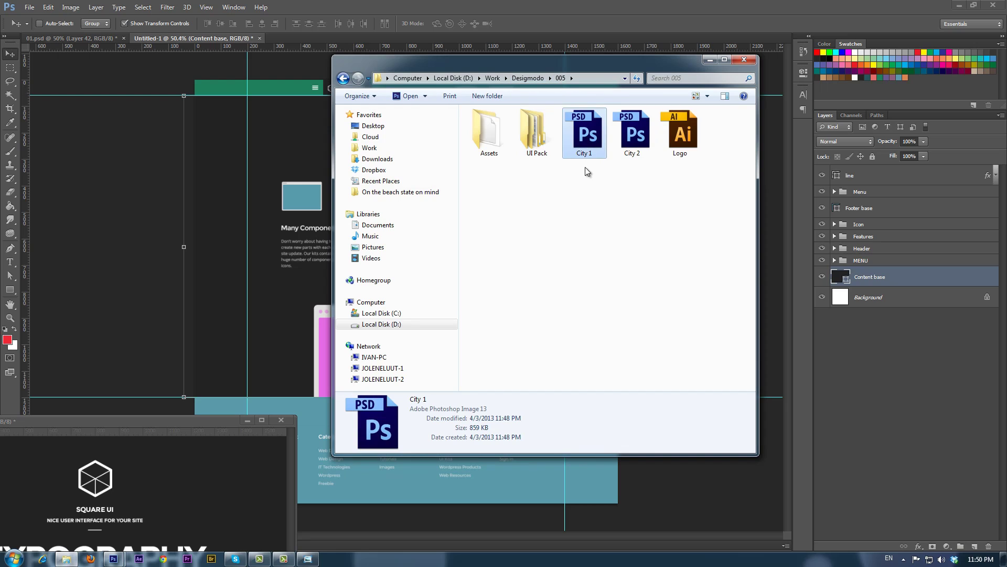
{"action": "left_click_drag", "start_coordinate": [583, 138], "coordinate": [300, 326]}
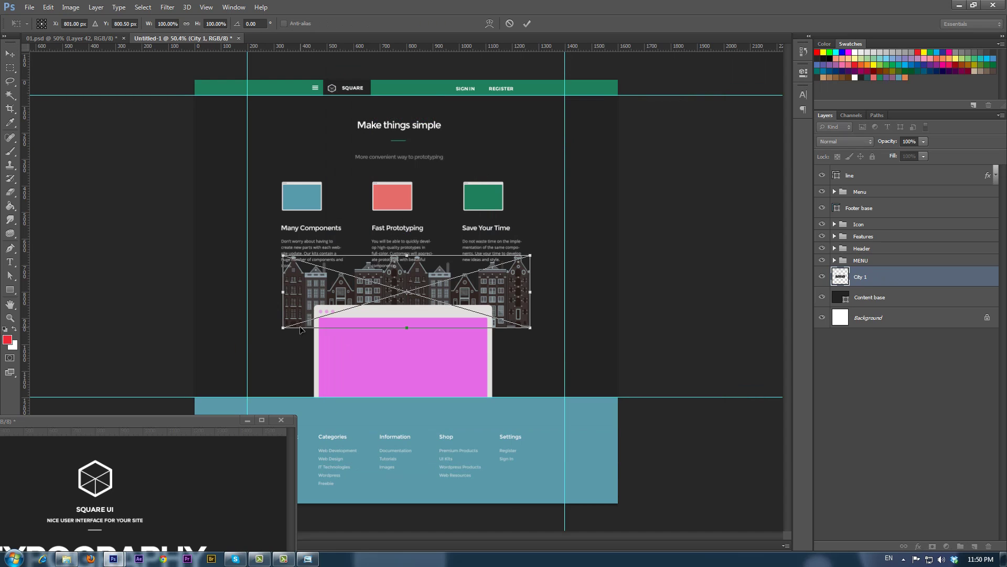
{"action": "left_click_drag", "start_coordinate": [318, 289], "coordinate": [231, 358]}
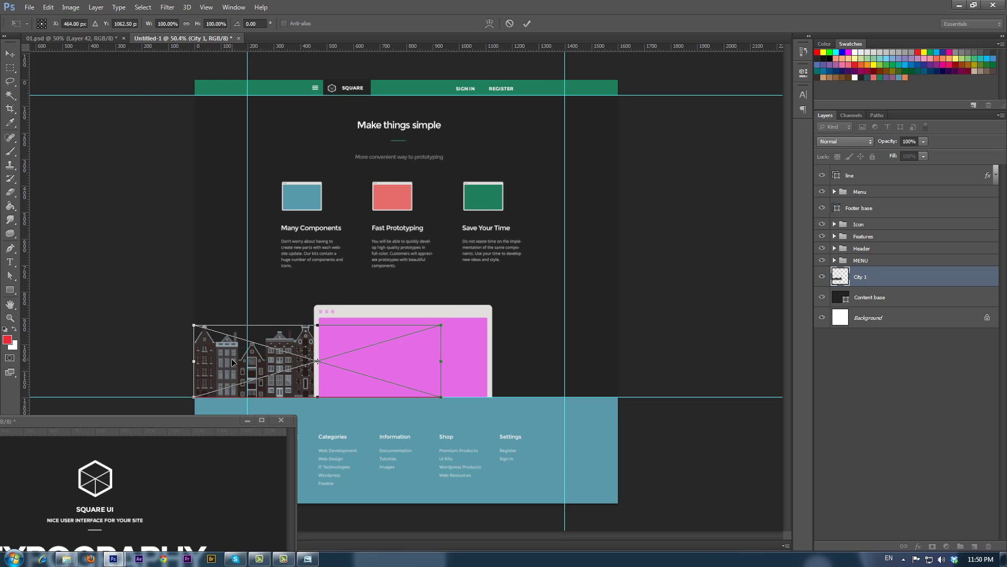
{"action": "left_click", "coordinate": [524, 23]}
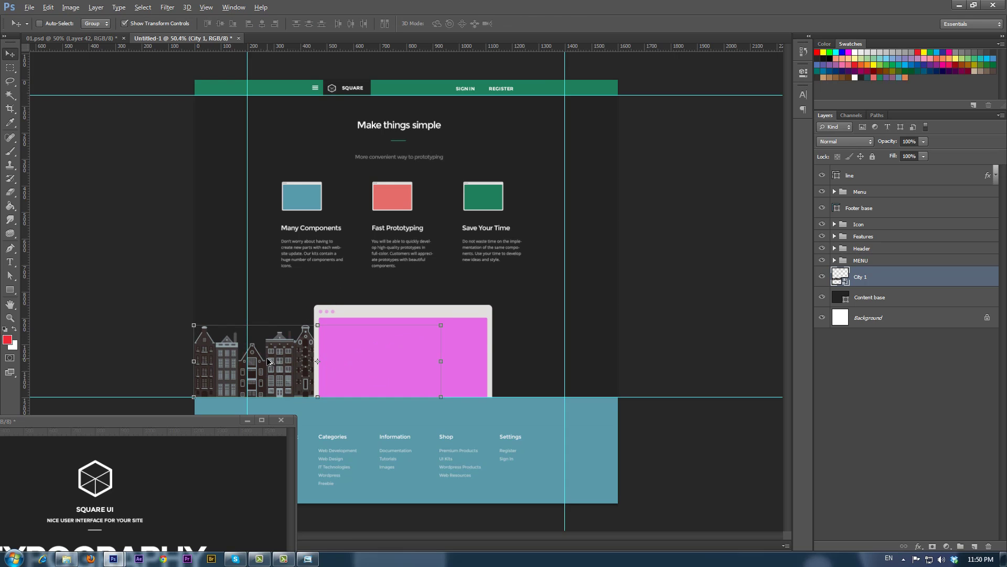
{"action": "left_click_drag", "start_coordinate": [269, 362], "coordinate": [445, 357]}
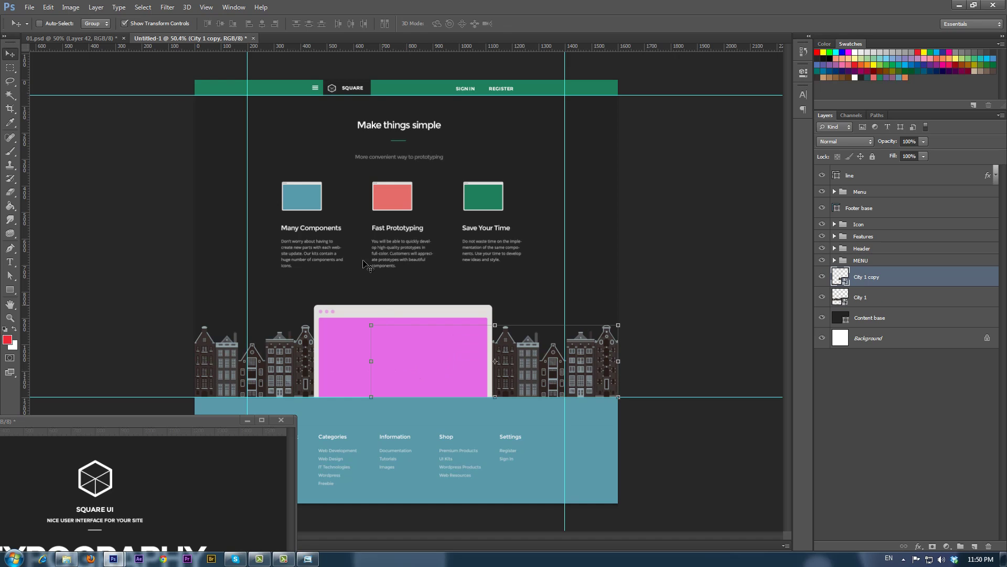
Step: Place City 2 from the 005 folder centred behind the browser mockup, with its base on the footer's upper edge
{"action": "left_click", "coordinate": [67, 558]}
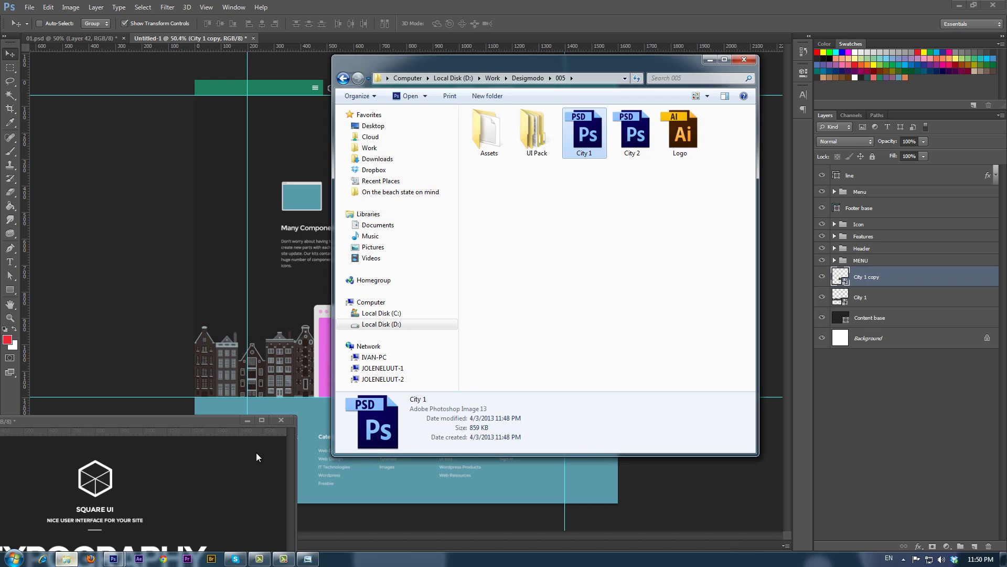
{"action": "left_click_drag", "start_coordinate": [633, 134], "coordinate": [269, 301]}
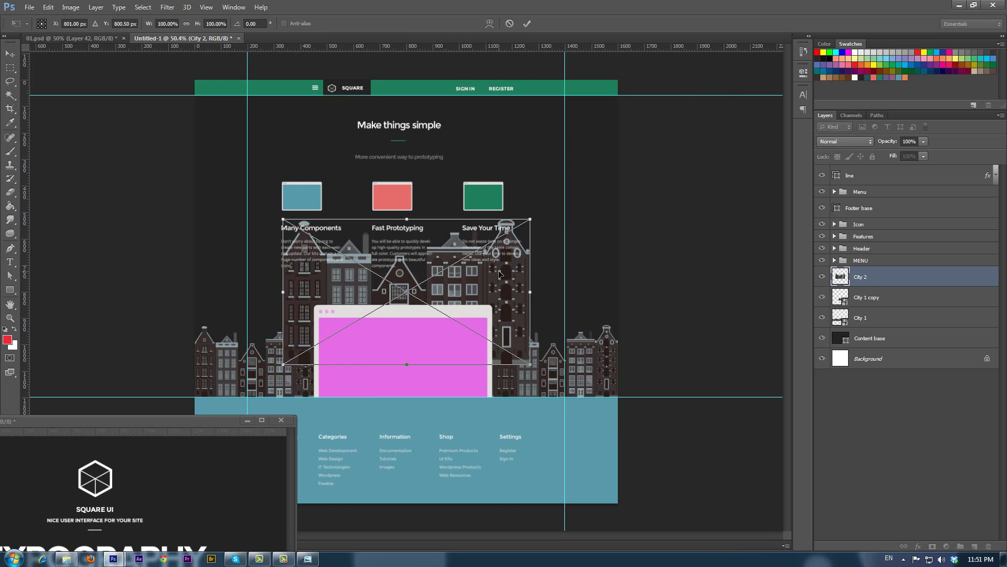
{"action": "left_click_drag", "start_coordinate": [500, 272], "coordinate": [499, 308]}
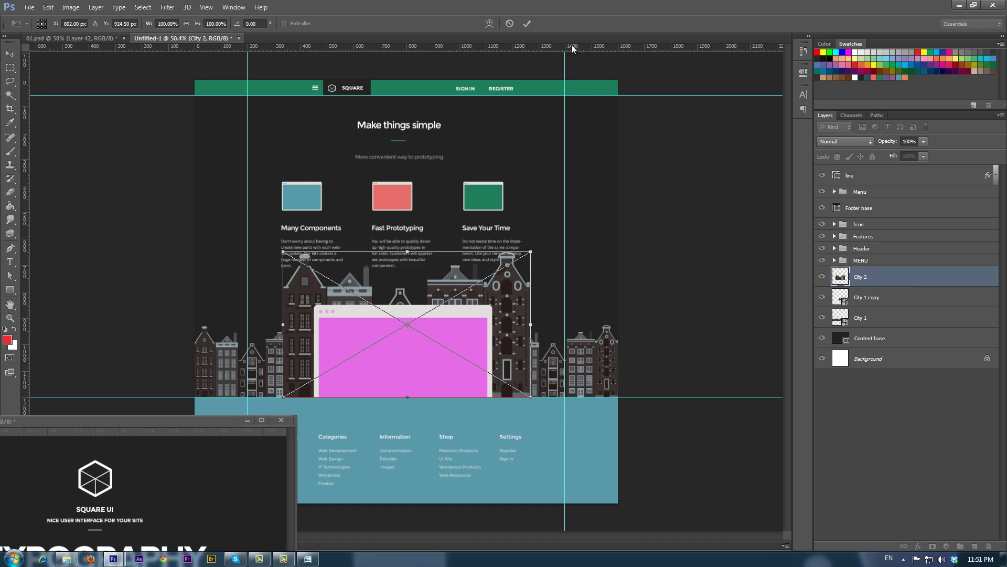
{"action": "left_click", "coordinate": [527, 23]}
Step: Move the City 2 layer below the two City 1 layers and set its opacity to 10%
{"action": "left_click_drag", "start_coordinate": [910, 277], "coordinate": [912, 329]}
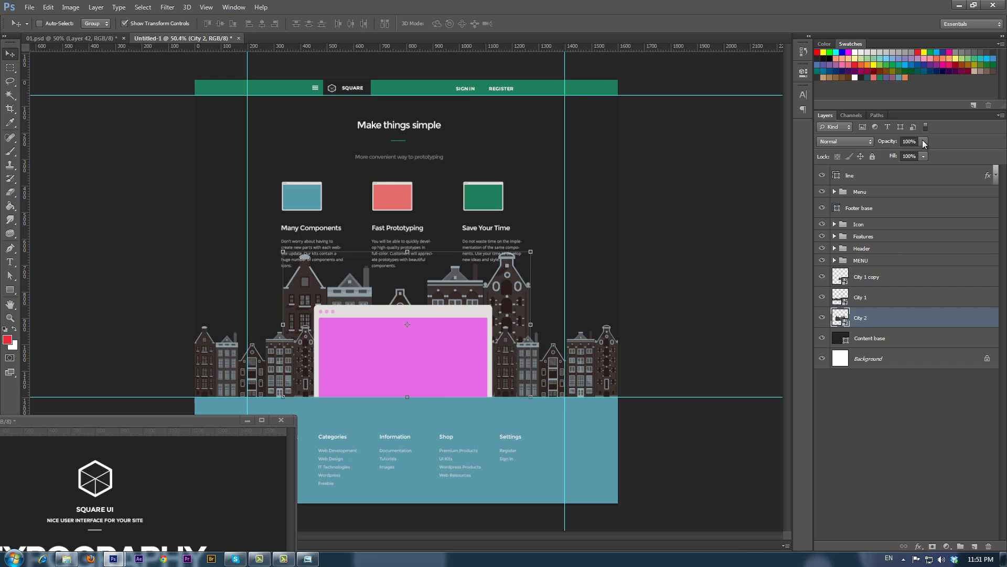
{"action": "left_click_drag", "start_coordinate": [925, 142], "coordinate": [876, 153]}
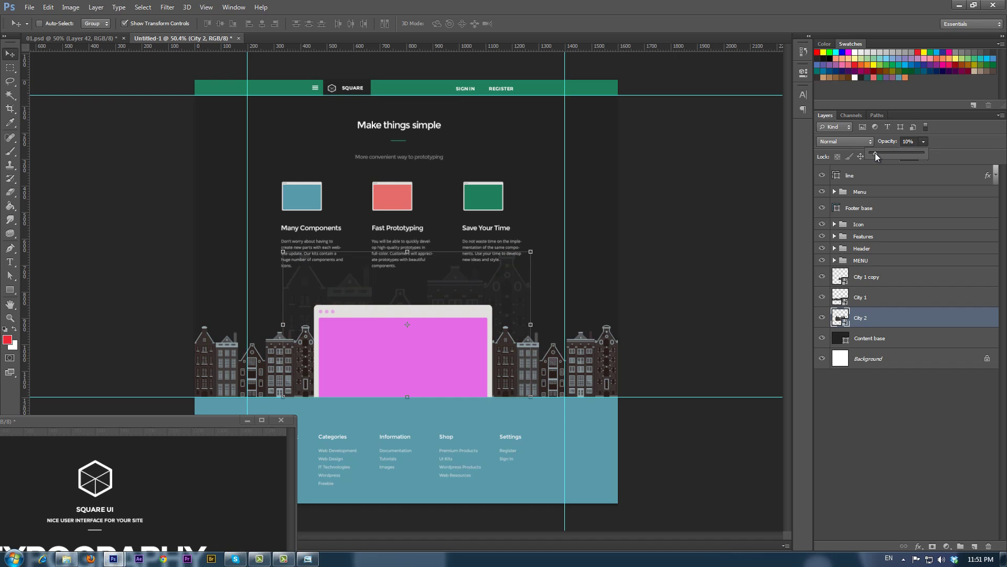
{"action": "left_click", "coordinate": [747, 299]}
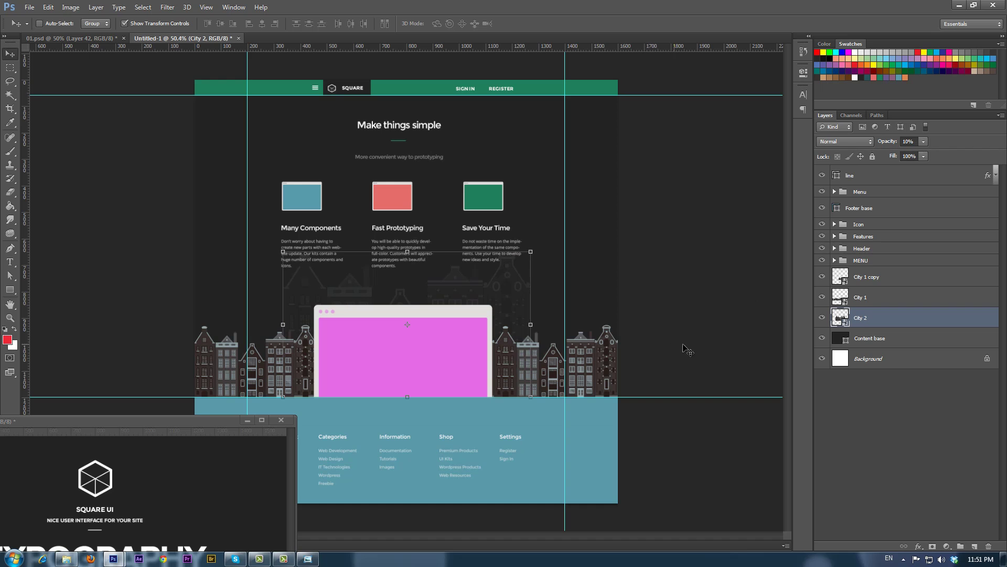
Step: Group the Content base layer and the three city layers, and name the group Background
{"action": "left_click", "coordinate": [887, 339]}
{"action": "left_click", "coordinate": [879, 277], "text": "shift"}
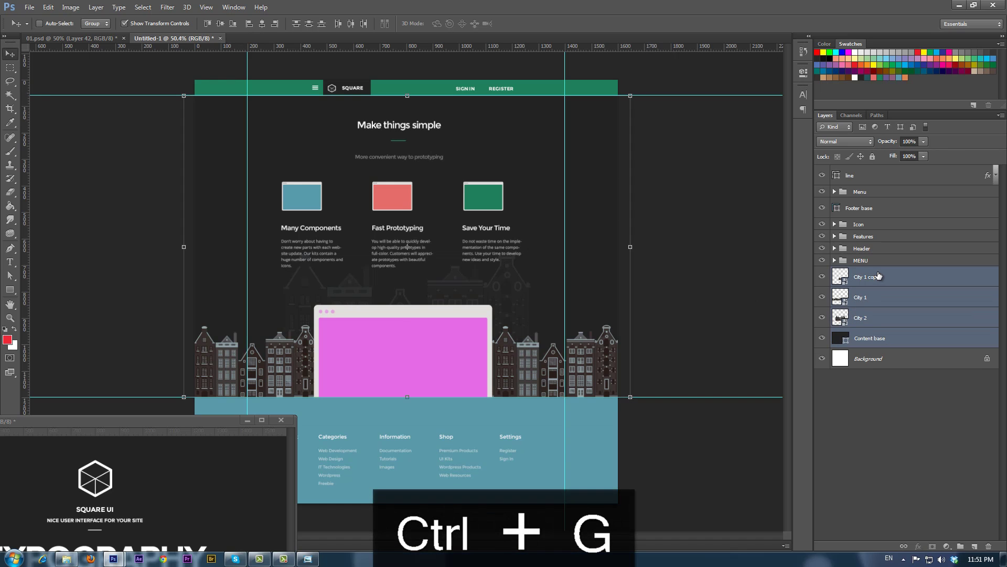
{"action": "key", "text": "ctrl+g"}
{"action": "double_click", "coordinate": [863, 273]}
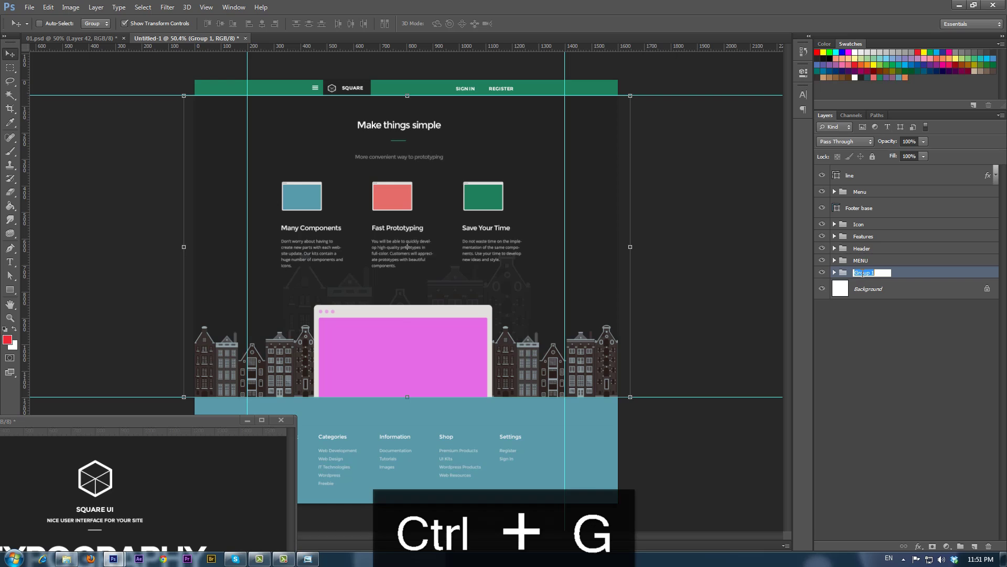
{"action": "type", "text": "Background"}
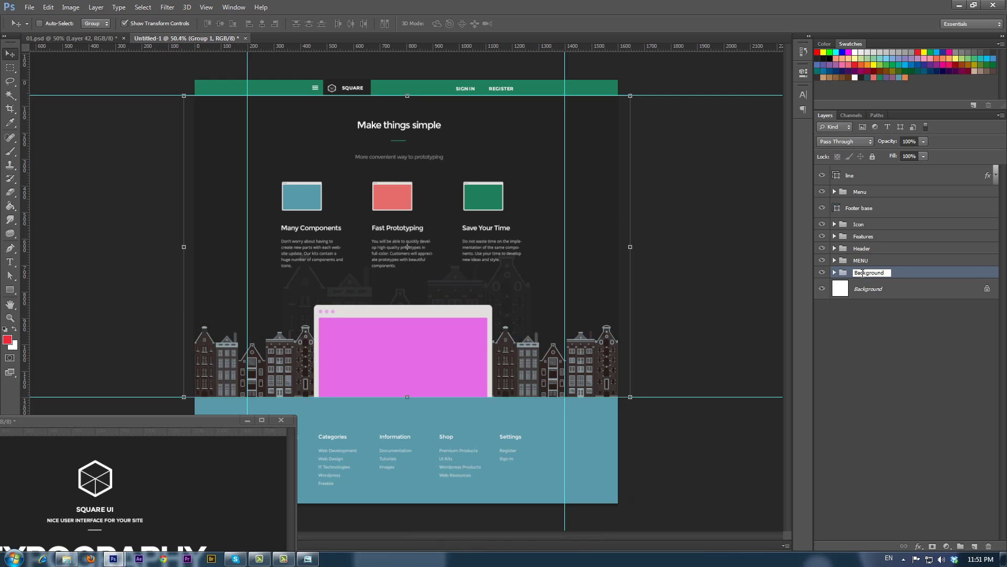
{"action": "key", "text": "Return"}
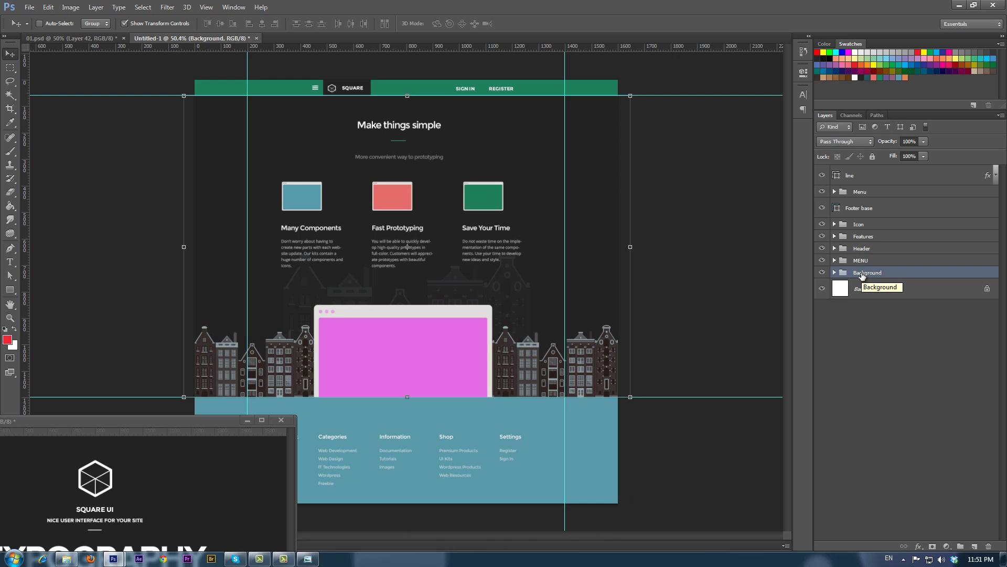
Step: Group the Background, Header, Features and Icon groups together with the Footer base layer, and name the new group Content
{"action": "left_click", "coordinate": [868, 249], "text": "ctrl"}
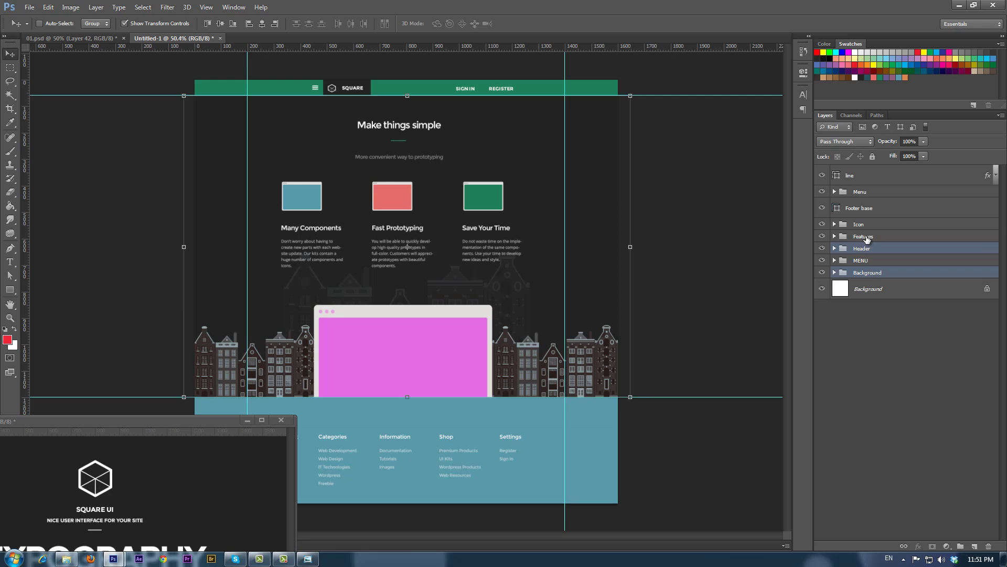
{"action": "left_click", "coordinate": [864, 236], "text": "ctrl"}
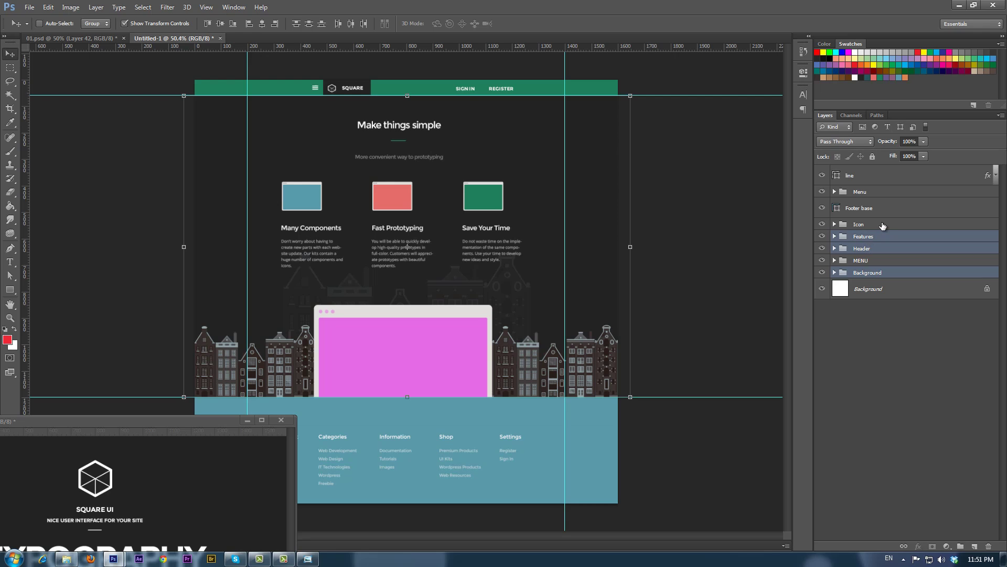
{"action": "left_click", "coordinate": [882, 224], "text": "shift"}
{"action": "left_click", "coordinate": [879, 210], "text": "shift"}
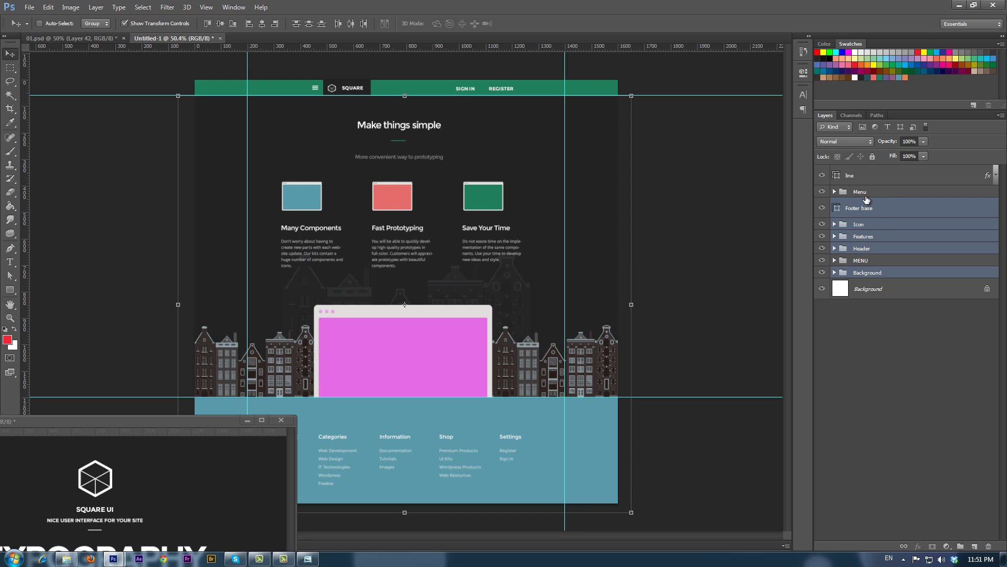
{"action": "left_click", "coordinate": [864, 195], "text": "ctrl"}
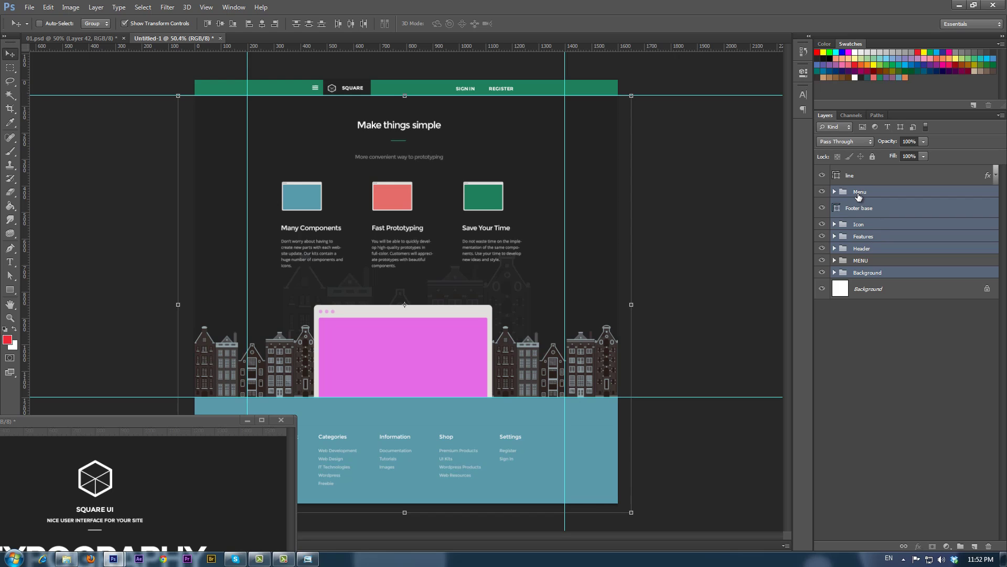
{"action": "left_click", "coordinate": [823, 192]}
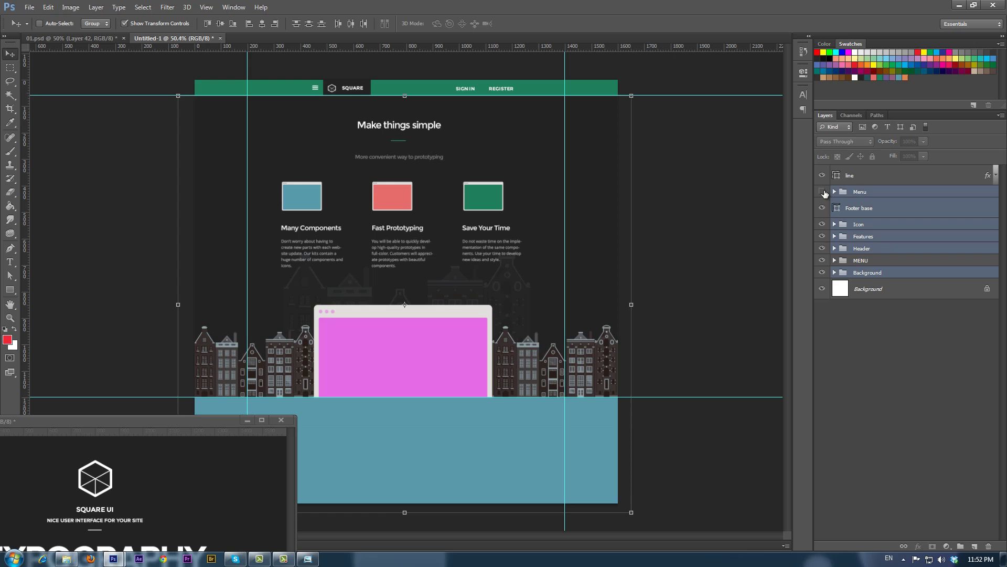
{"action": "left_click", "coordinate": [822, 192]}
{"action": "left_click", "coordinate": [847, 193], "text": "ctrl"}
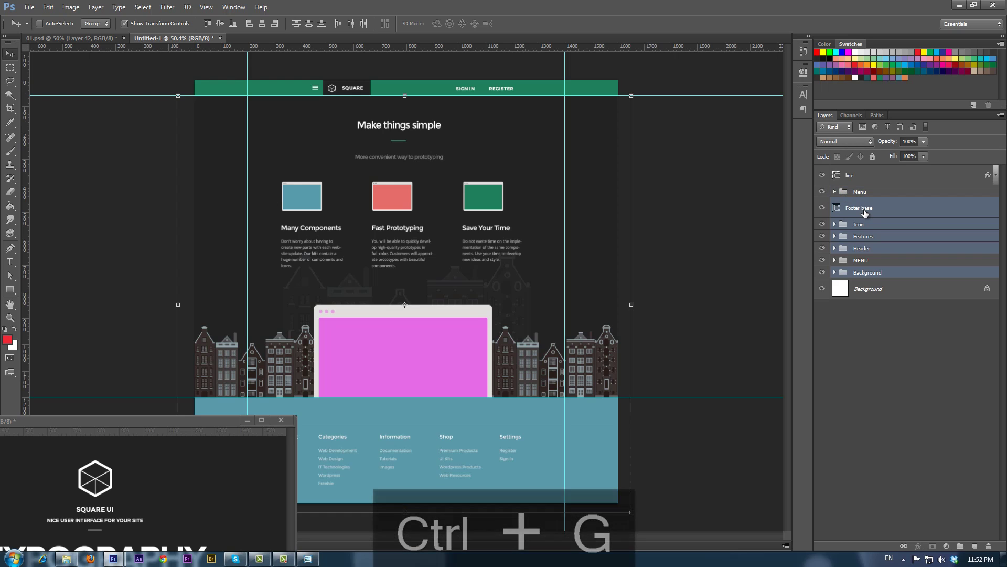
{"action": "key", "text": "ctrl+g"}
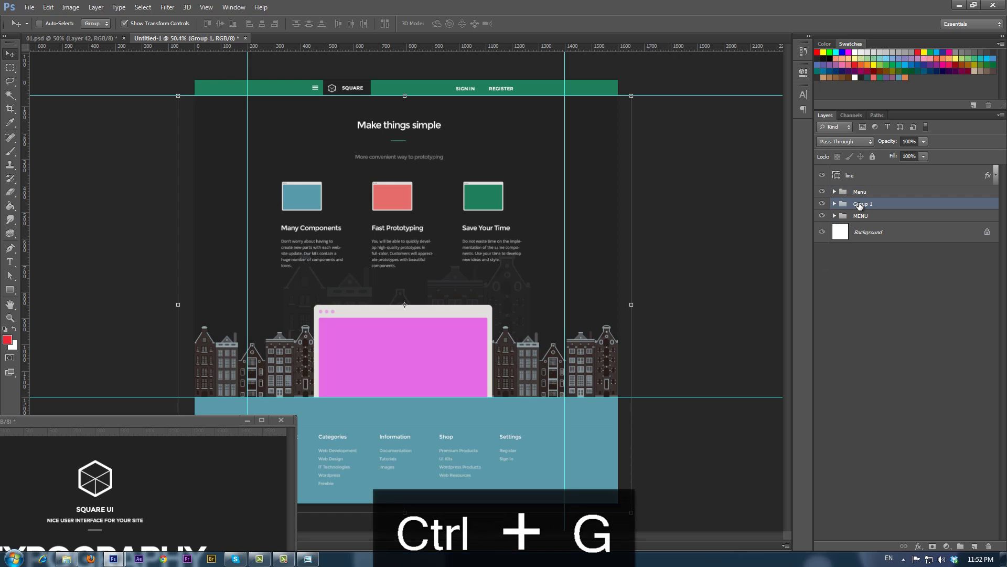
{"action": "double_click", "coordinate": [863, 204]}
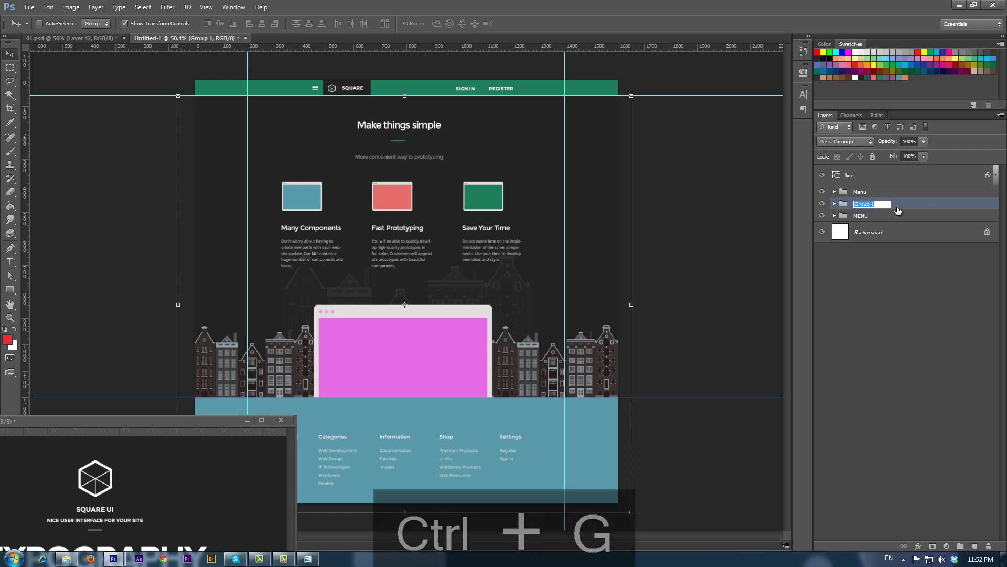
{"action": "type", "text": "Content"}
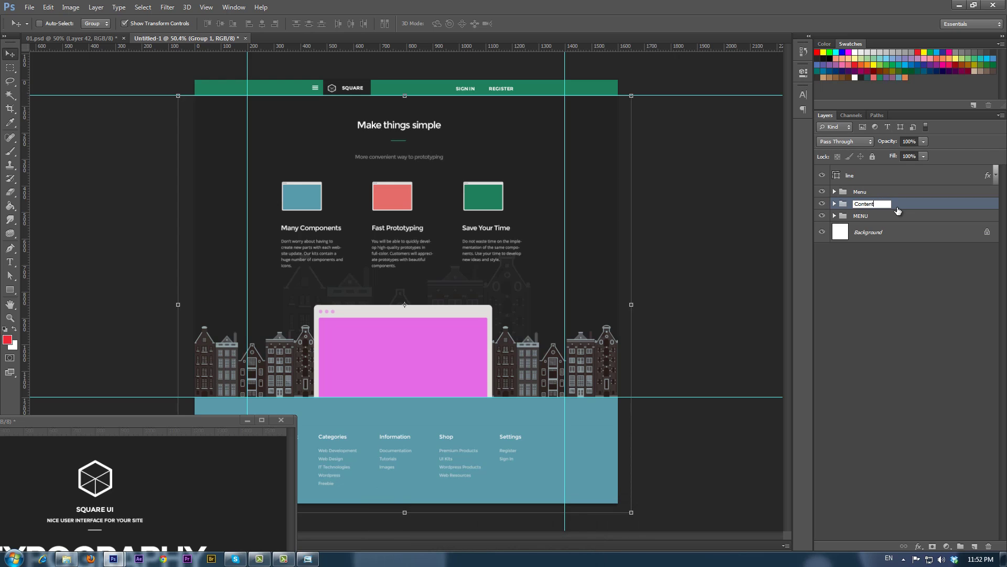
{"action": "key", "text": "Return"}
Step: Move the Footer base layer out of the Content group to just above it, and collapse the group
{"action": "left_click", "coordinate": [834, 205]}
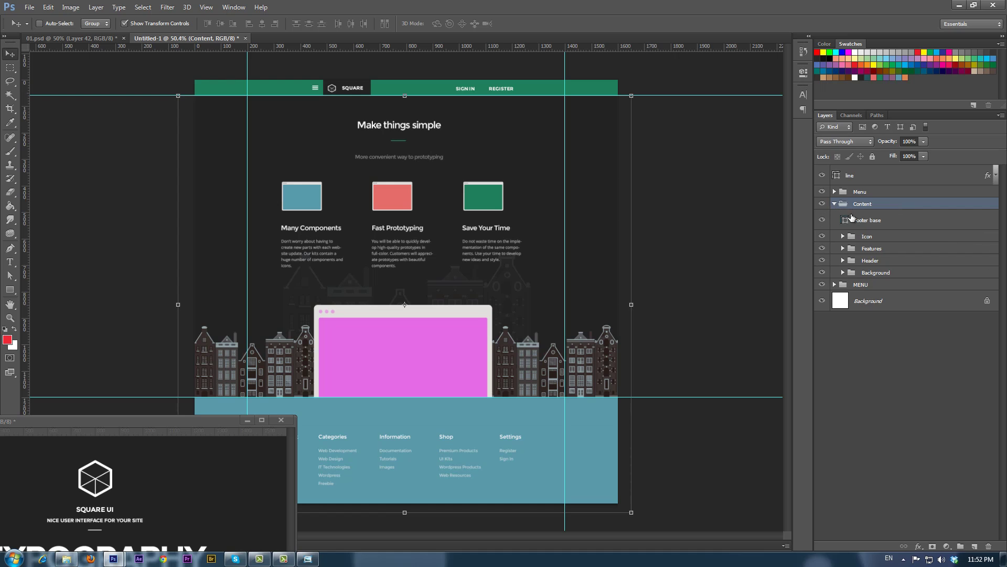
{"action": "left_click_drag", "start_coordinate": [874, 222], "coordinate": [877, 198]}
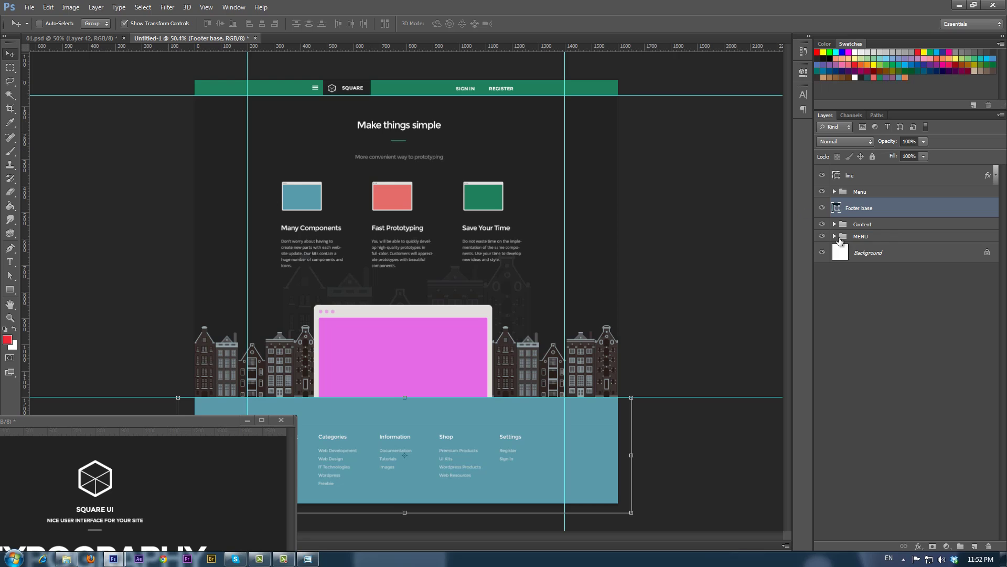
Step: Duplicate the SQUARE text and Logo layers of the LOGO group within the Untitled-1 document
{"action": "left_click", "coordinate": [834, 236]}
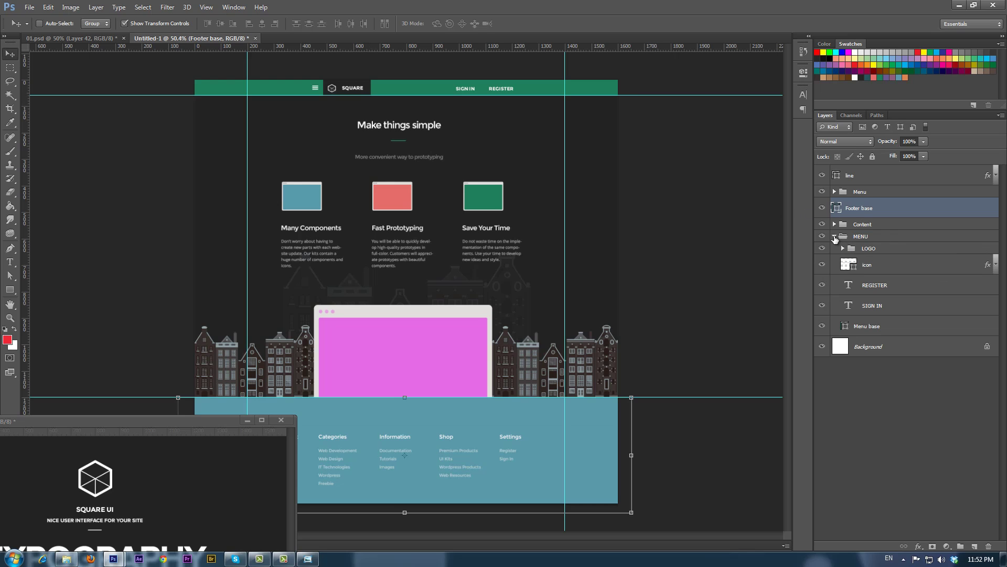
{"action": "left_click", "coordinate": [842, 250]}
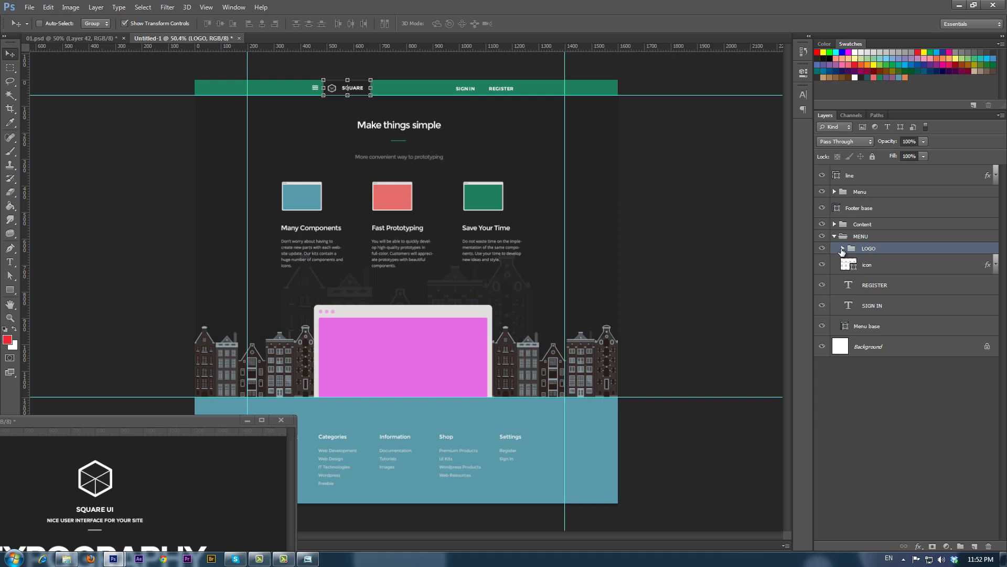
{"action": "left_click", "coordinate": [842, 249]}
{"action": "left_click", "coordinate": [879, 270]}
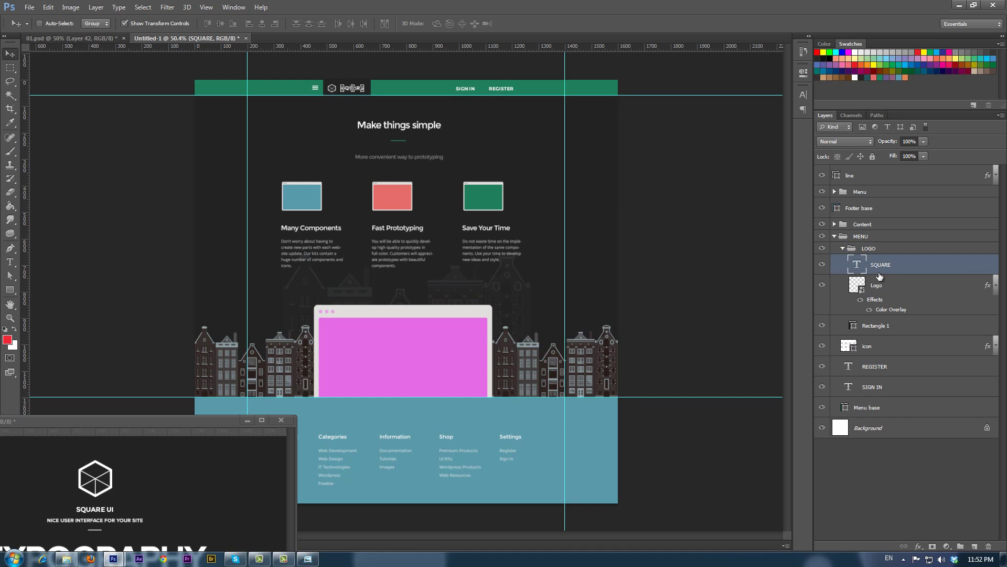
{"action": "left_click", "coordinate": [886, 287], "text": "shift"}
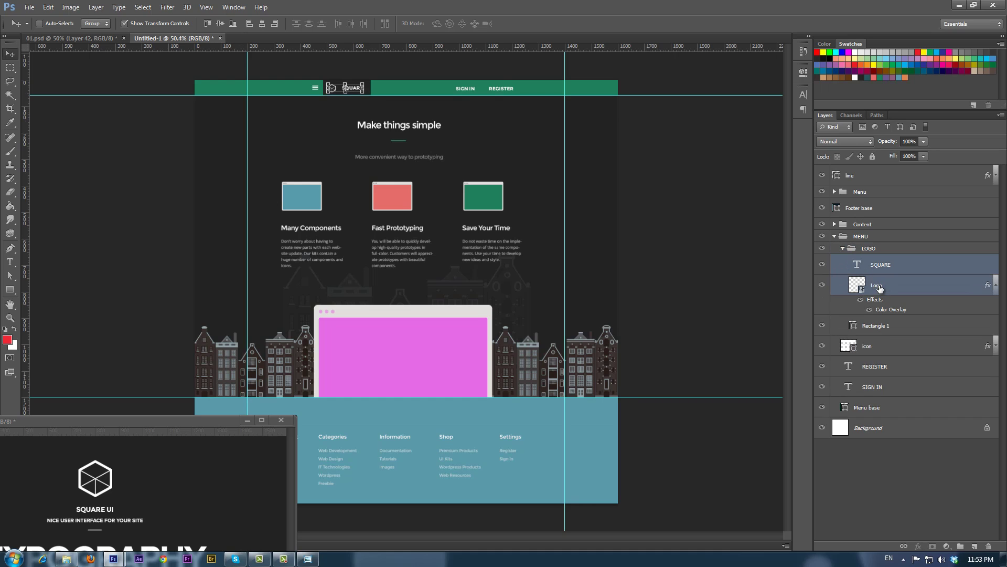
{"action": "right_click", "coordinate": [876, 288]}
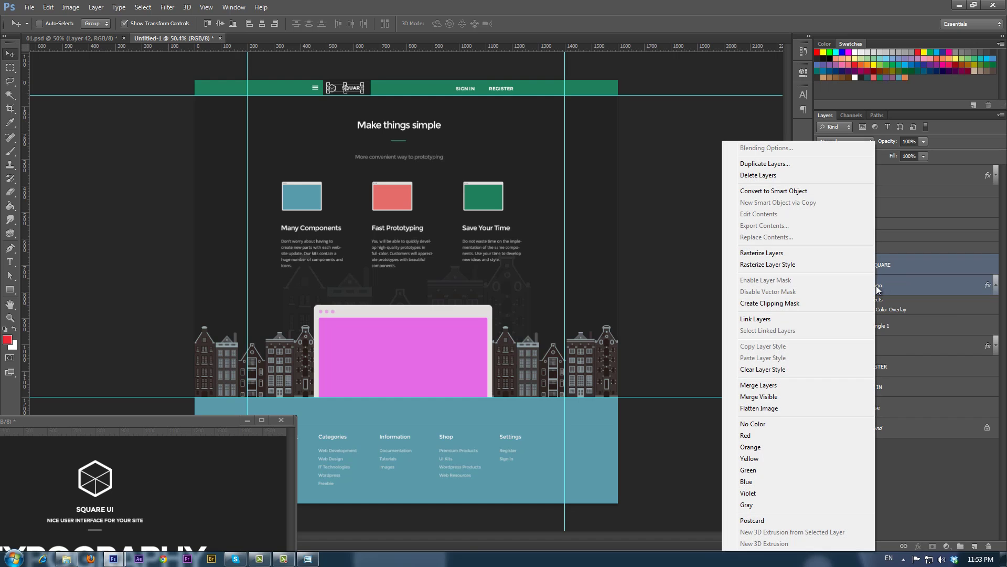
{"action": "left_click", "coordinate": [797, 164]}
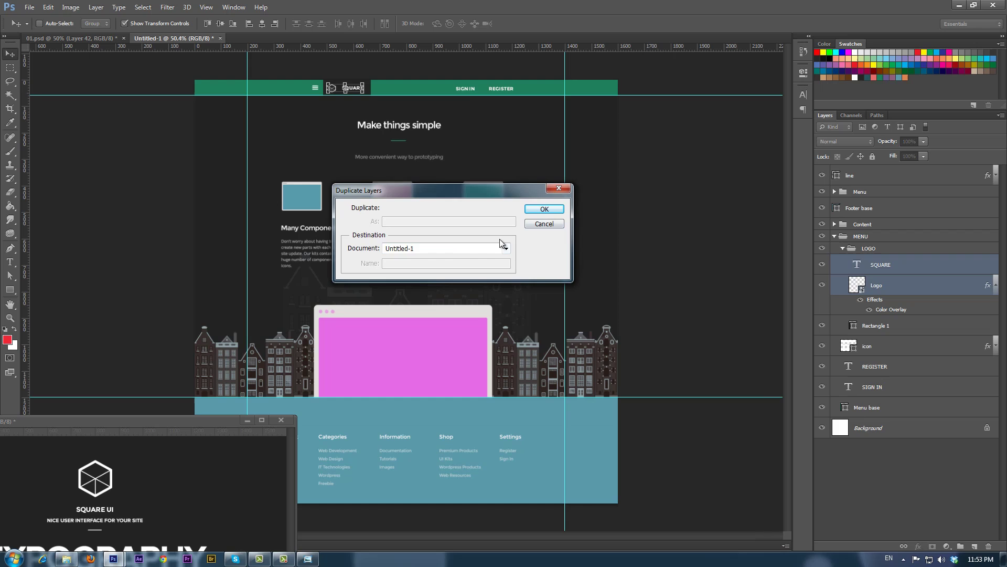
{"action": "left_click", "coordinate": [544, 209]}
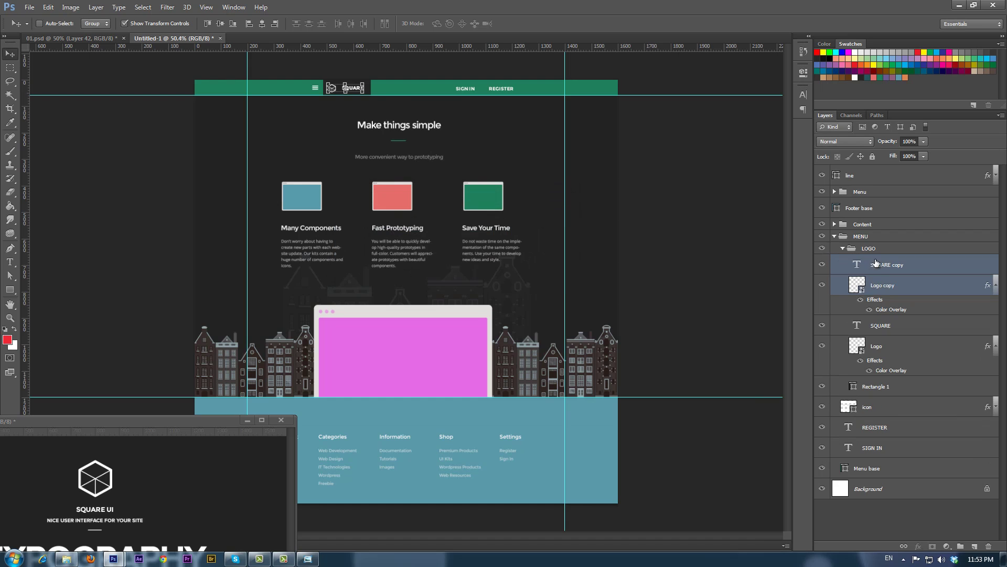
Step: Move the SQUARE copy and Logo copy layers to the top of the layer stack and place them in the footer above the Account column
{"action": "left_click_drag", "start_coordinate": [885, 214], "coordinate": [890, 169]}
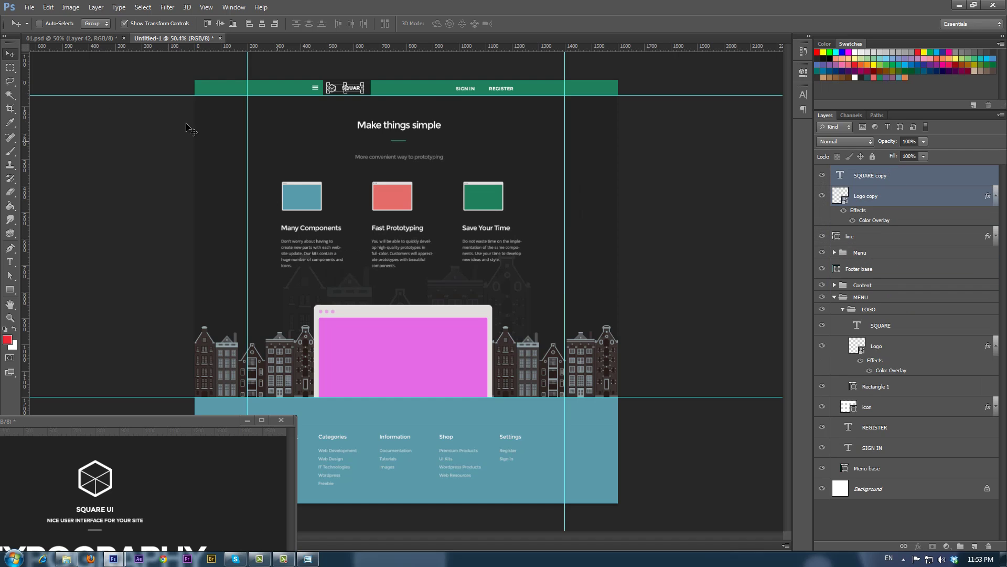
{"action": "left_click_drag", "start_coordinate": [367, 131], "coordinate": [331, 446]}
{"action": "left_click", "coordinate": [247, 420]}
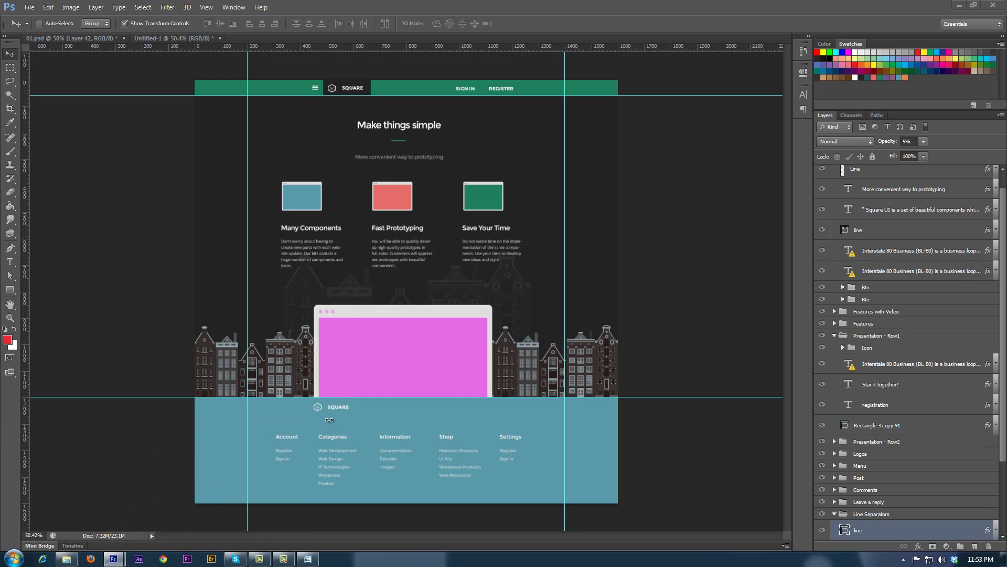
{"action": "left_click_drag", "start_coordinate": [394, 418], "coordinate": [365, 420]}
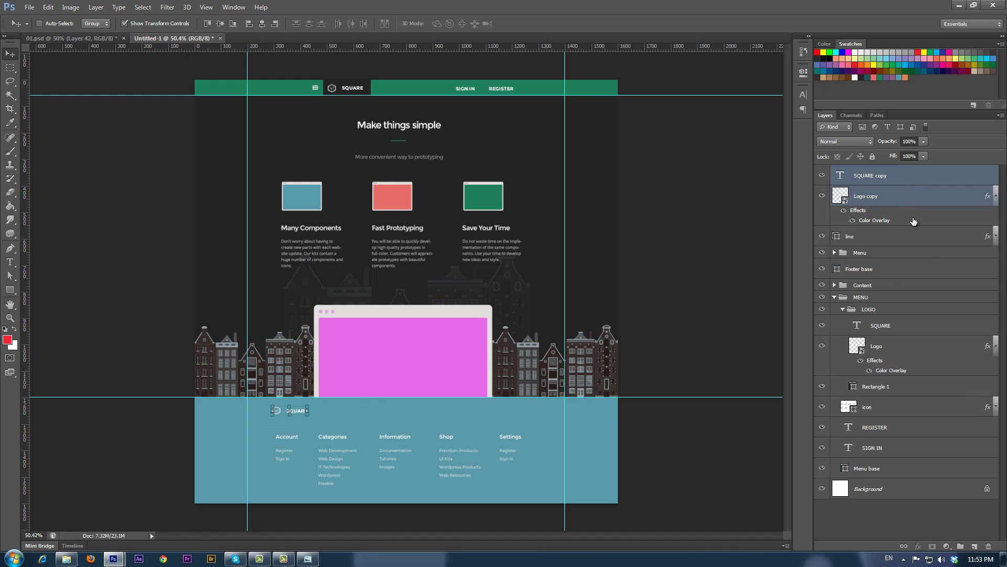
Step: Scale the Logo copy symbol in the footer up to about 130% width and 122% height
{"action": "left_click", "coordinate": [910, 200]}
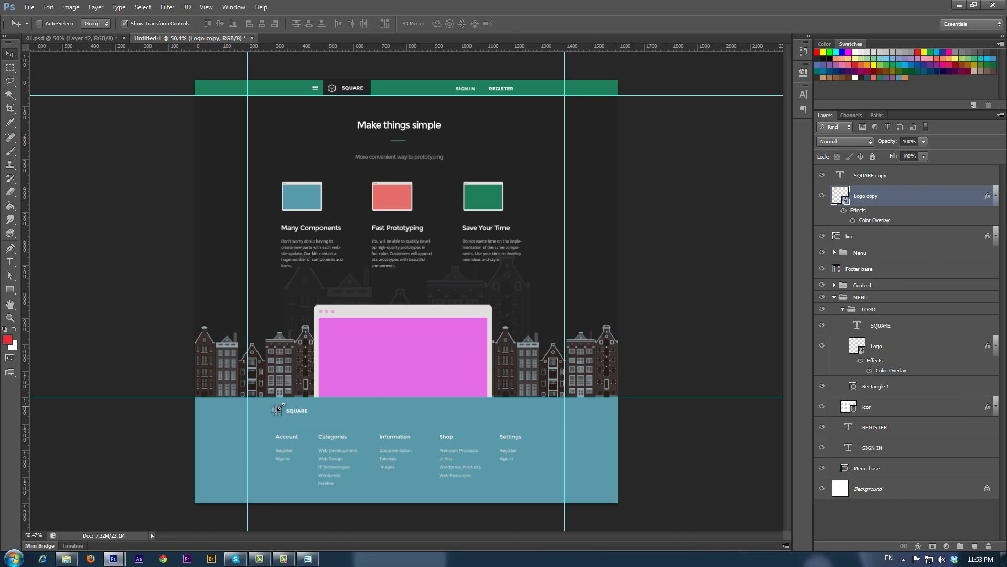
{"action": "left_click_drag", "start_coordinate": [282, 406], "coordinate": [284, 403]}
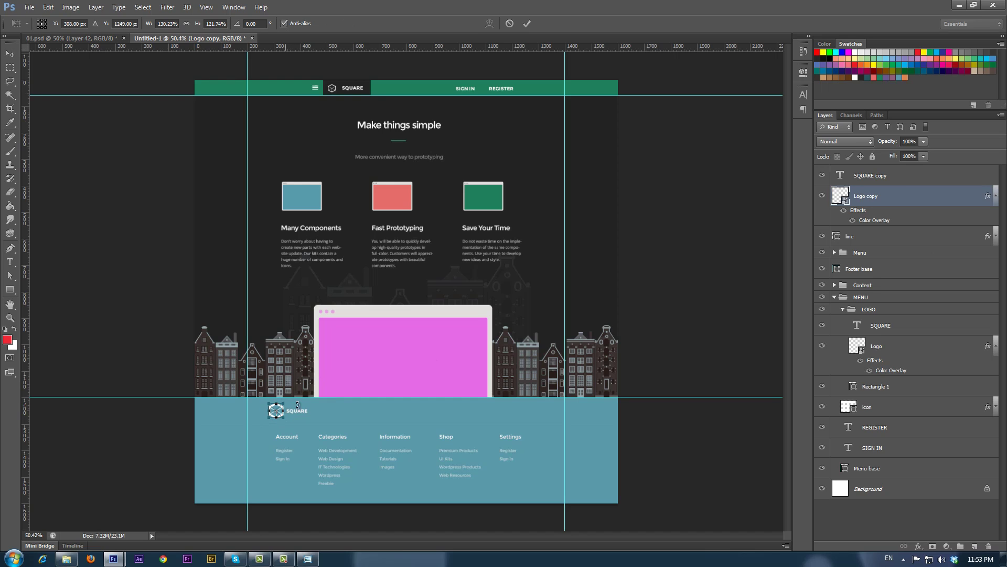
{"action": "left_click", "coordinate": [526, 23]}
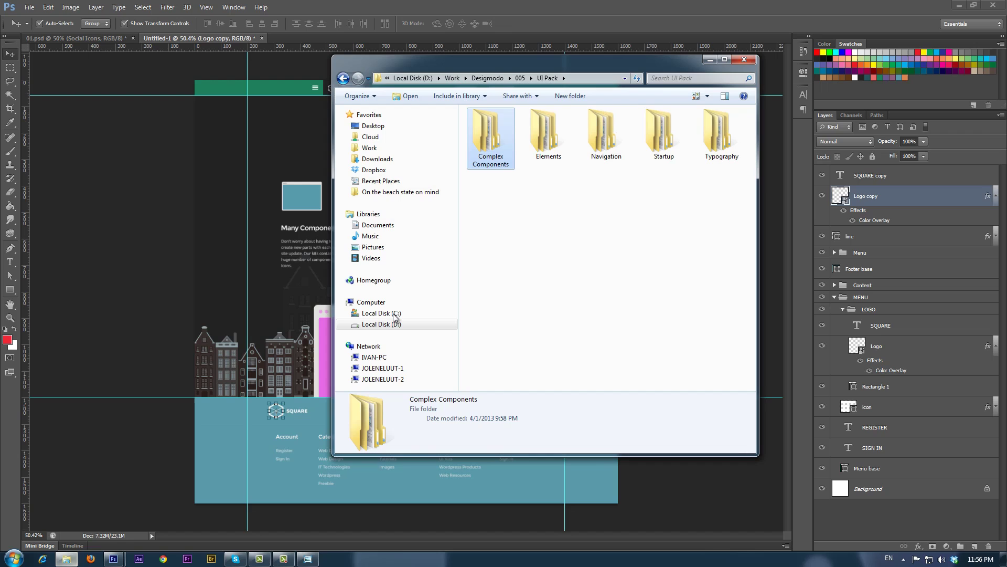
Step: Place the Social PSD from the 005 folder into the page and position it in the footer above the Settings column, at about X 1194, Y 1249 px
{"action": "left_click", "coordinate": [520, 78]}
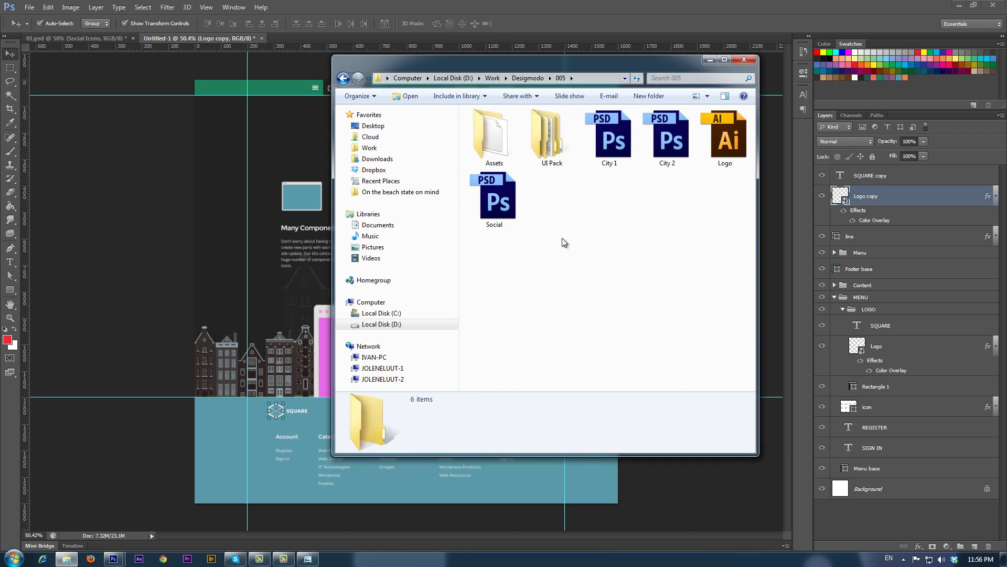
{"action": "left_click", "coordinate": [495, 200]}
{"action": "left_click", "coordinate": [309, 479]}
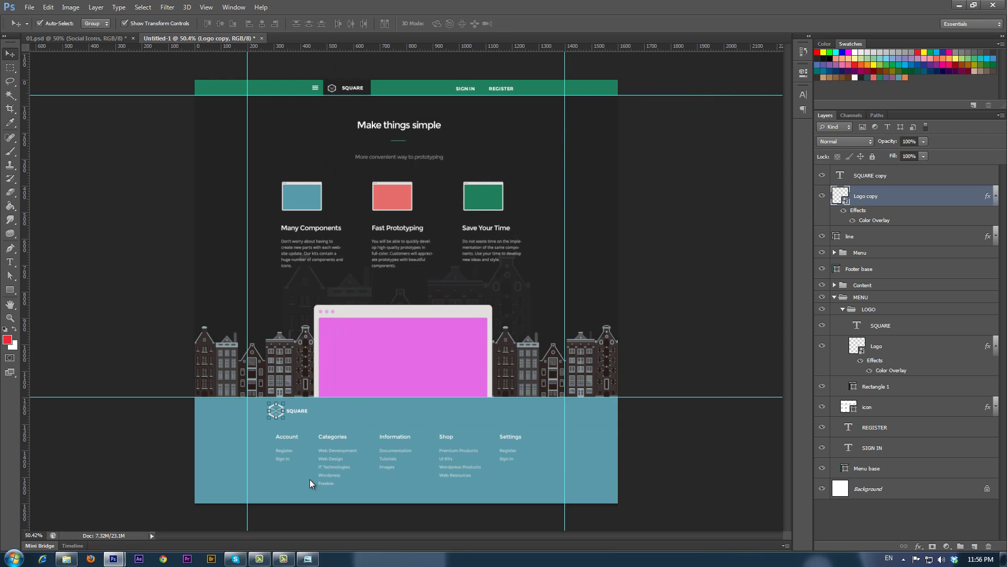
{"action": "left_click_drag", "start_coordinate": [309, 479], "coordinate": [325, 477]}
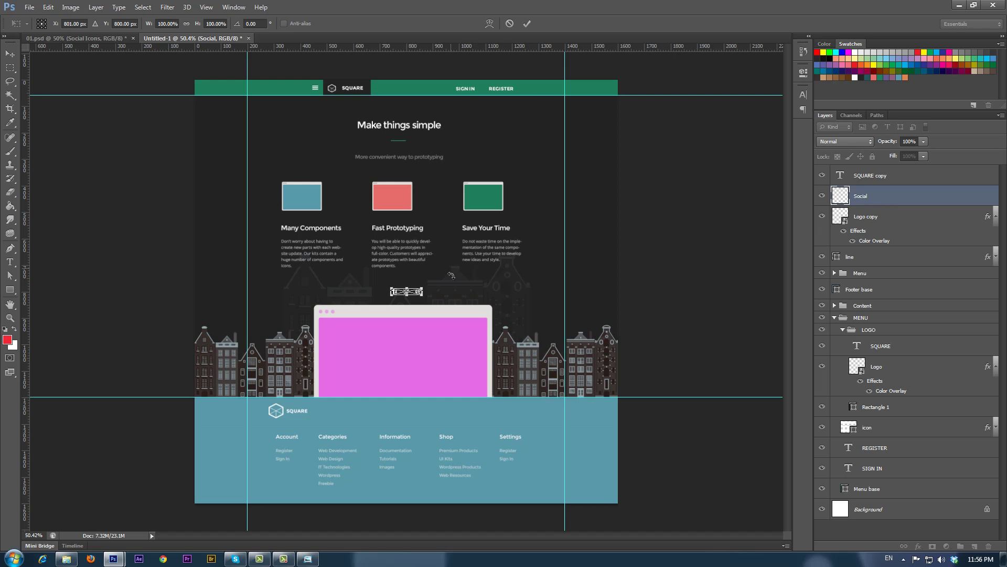
{"action": "left_click_drag", "start_coordinate": [413, 294], "coordinate": [514, 412]}
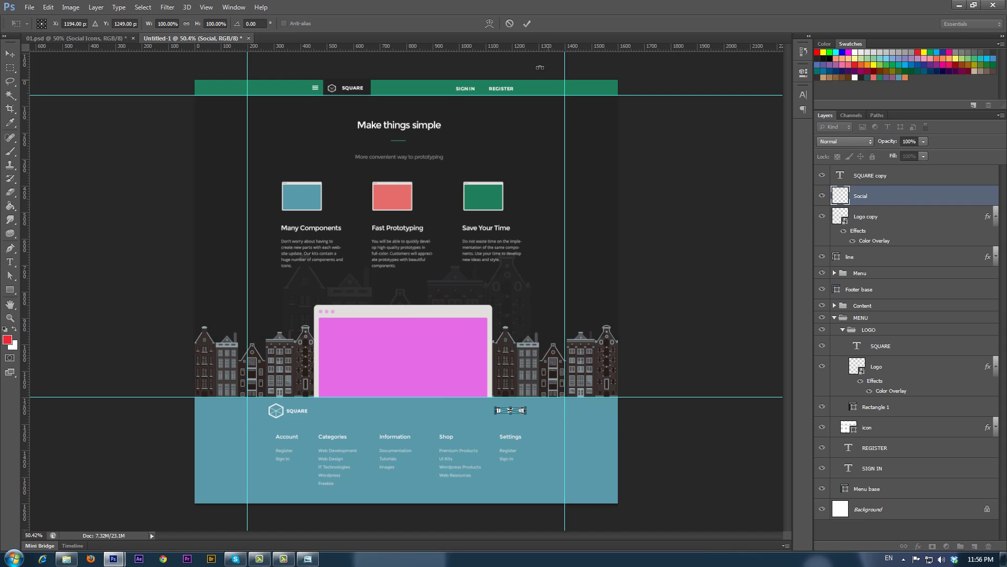
{"action": "left_click", "coordinate": [527, 23]}
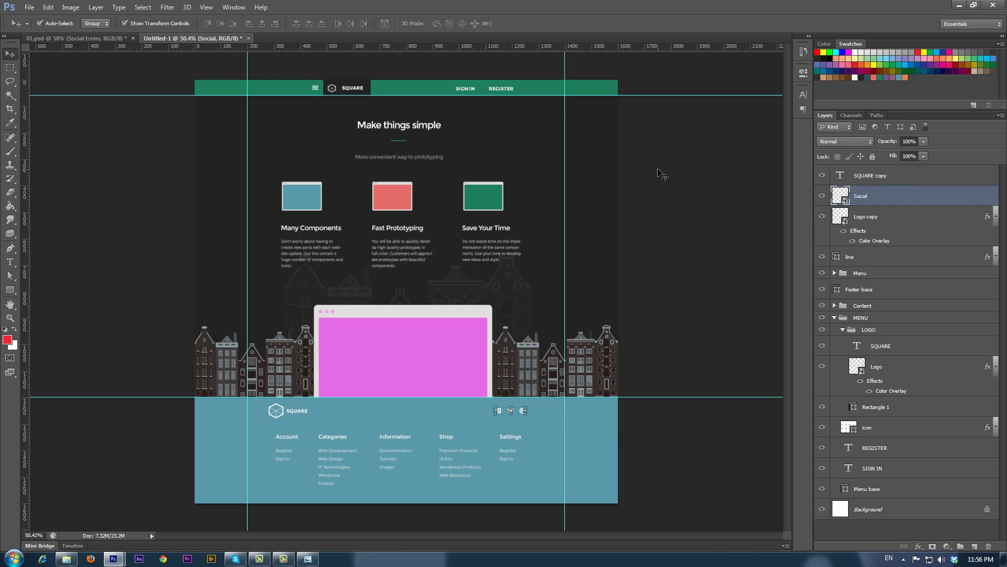
Step: Deselect all layers and hide the guides
{"action": "left_click", "coordinate": [662, 175]}
{"action": "left_click", "coordinate": [207, 8]}
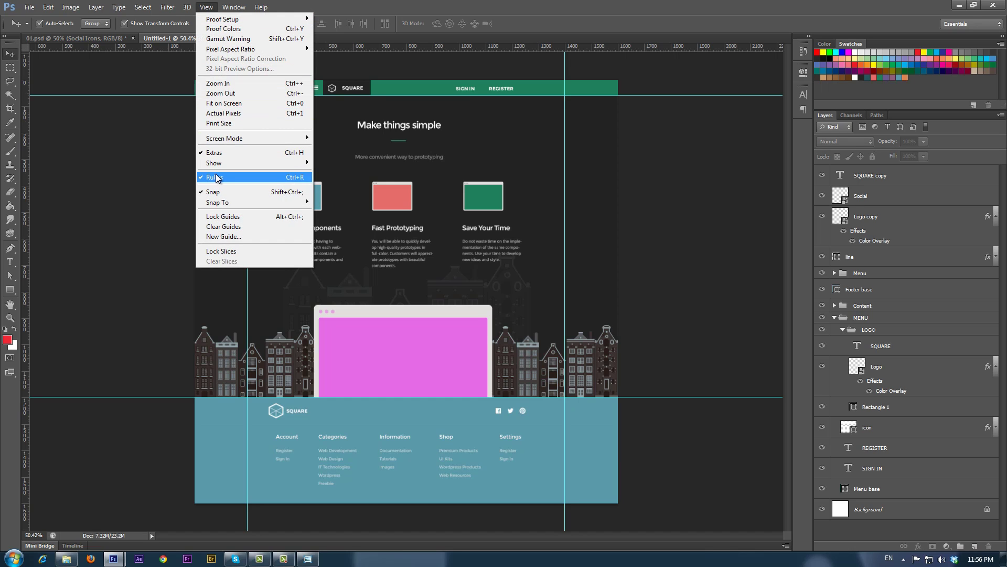
{"action": "mouse_move", "coordinate": [220, 162]}
{"action": "left_click", "coordinate": [323, 202]}
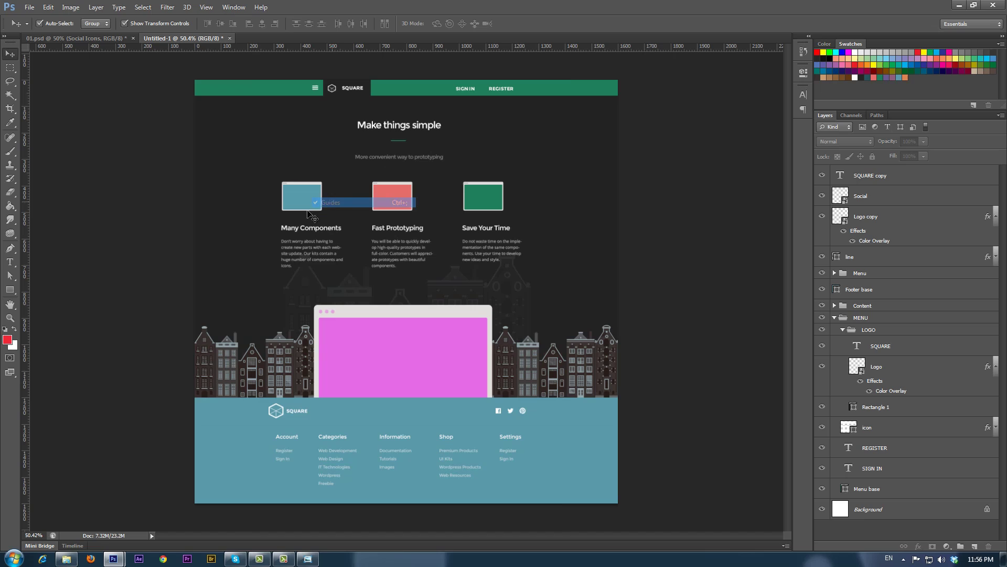